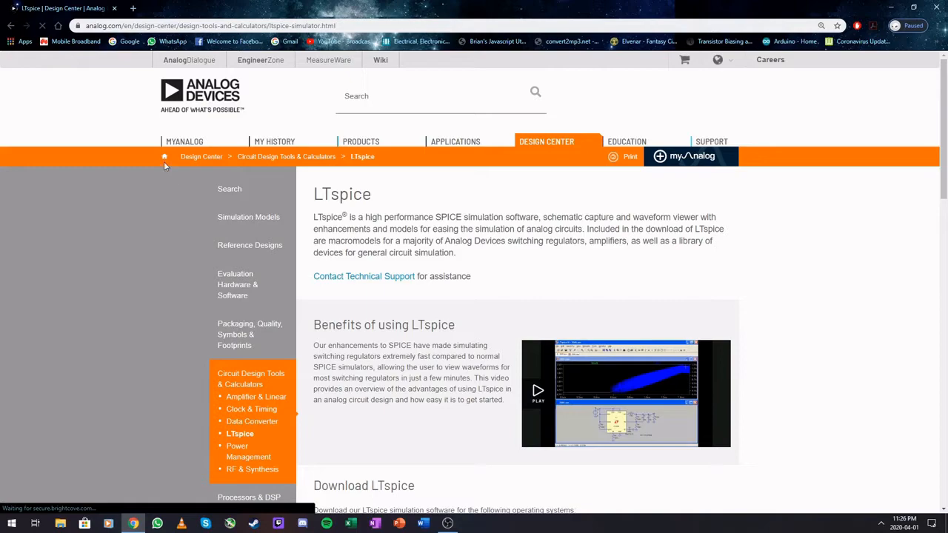
Step: Download the LTspice installer for Windows 7, 8 and 10 from the Analog Devices LTspice page
{"action": "scroll", "coordinate": [491, 221], "scroll_direction": "down", "scroll_amount": 2}
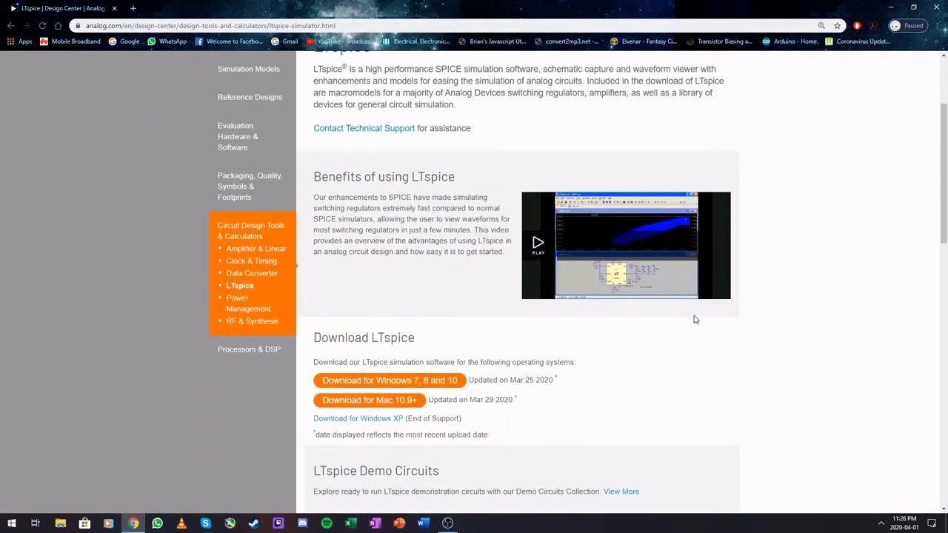
{"action": "scroll", "coordinate": [826, 341], "scroll_direction": "down", "scroll_amount": 3}
{"action": "scroll", "coordinate": [828, 346], "scroll_direction": "down", "scroll_amount": 2}
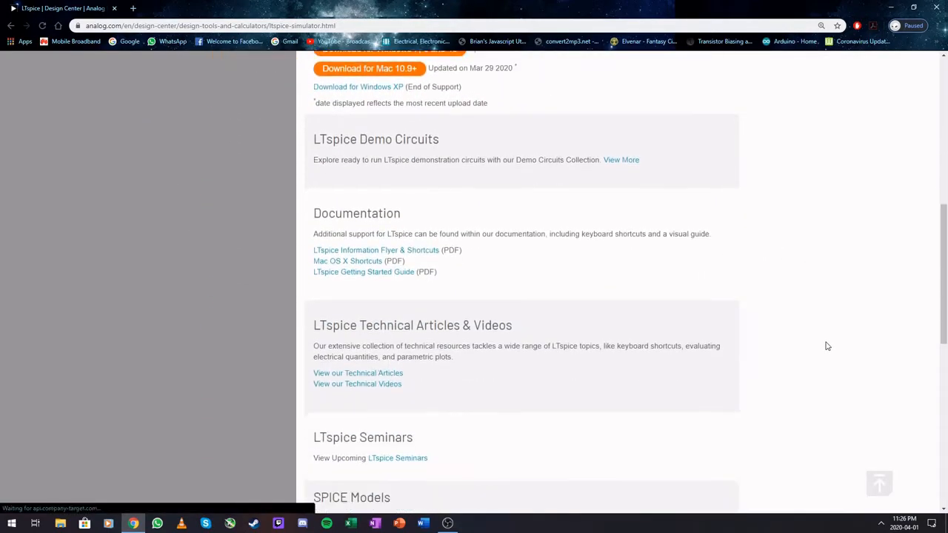
{"action": "scroll", "coordinate": [478, 315], "scroll_direction": "down", "scroll_amount": 4}
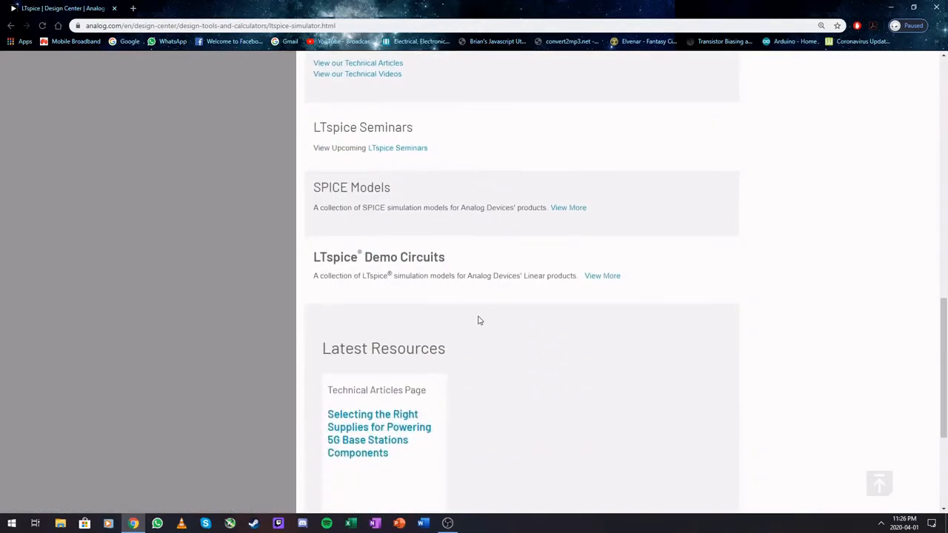
{"action": "scroll", "coordinate": [550, 353], "scroll_direction": "up", "scroll_amount": 10}
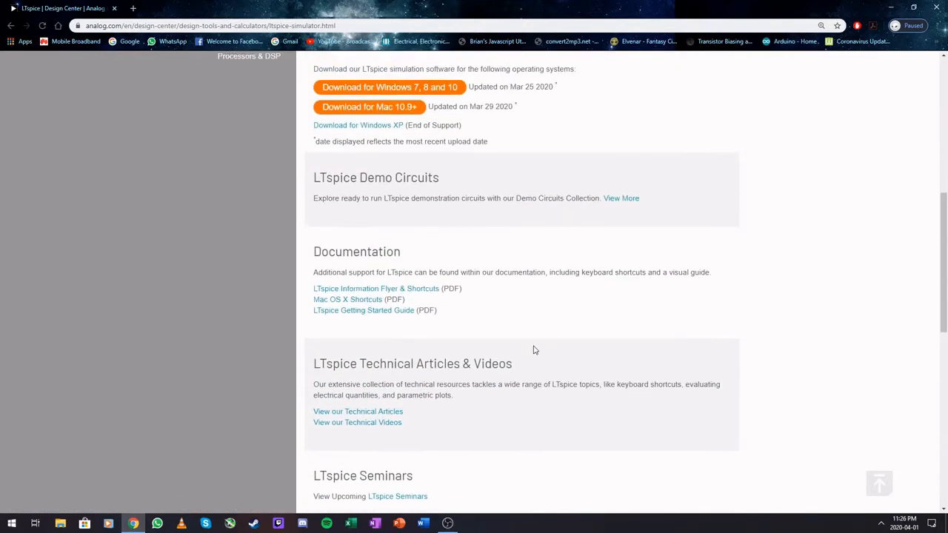
{"action": "scroll", "coordinate": [534, 347], "scroll_direction": "up", "scroll_amount": 3}
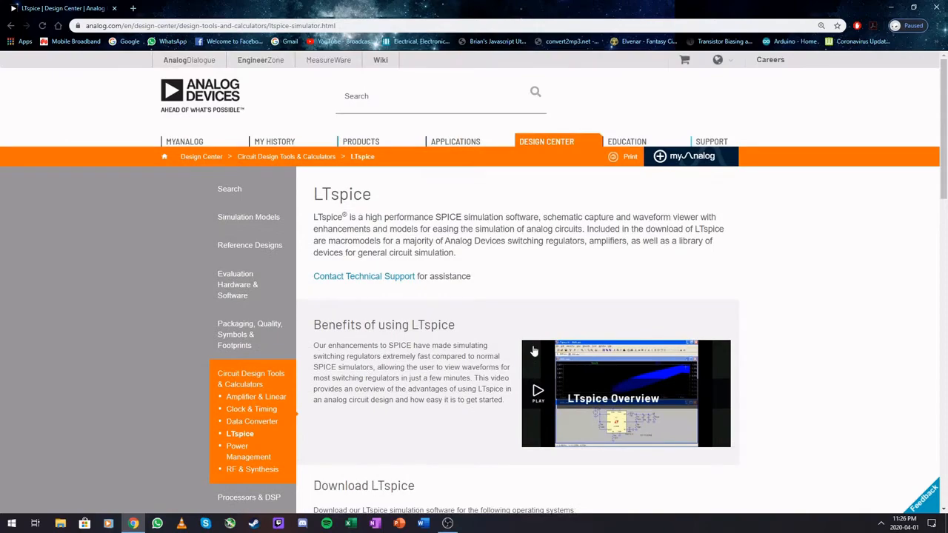
{"action": "scroll", "coordinate": [534, 352], "scroll_direction": "down", "scroll_amount": 3}
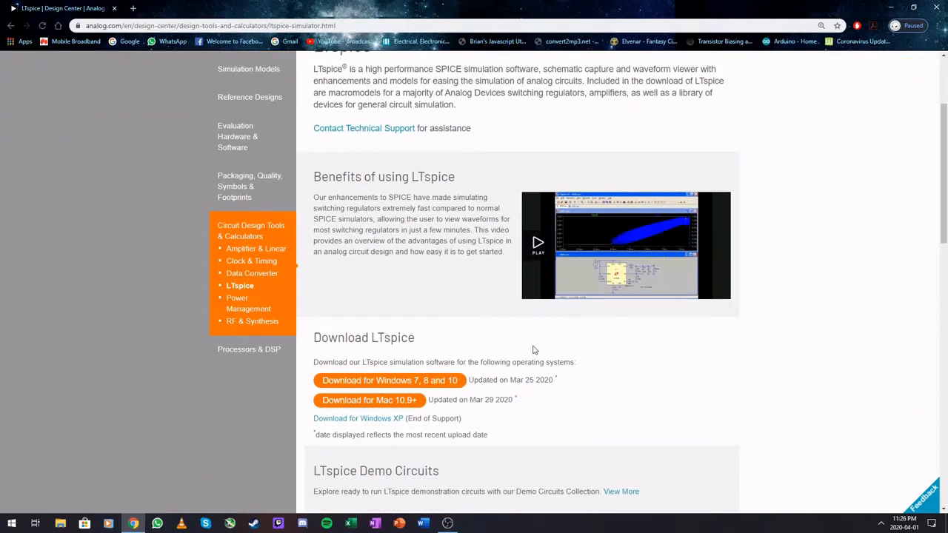
{"action": "left_click", "coordinate": [364, 384]}
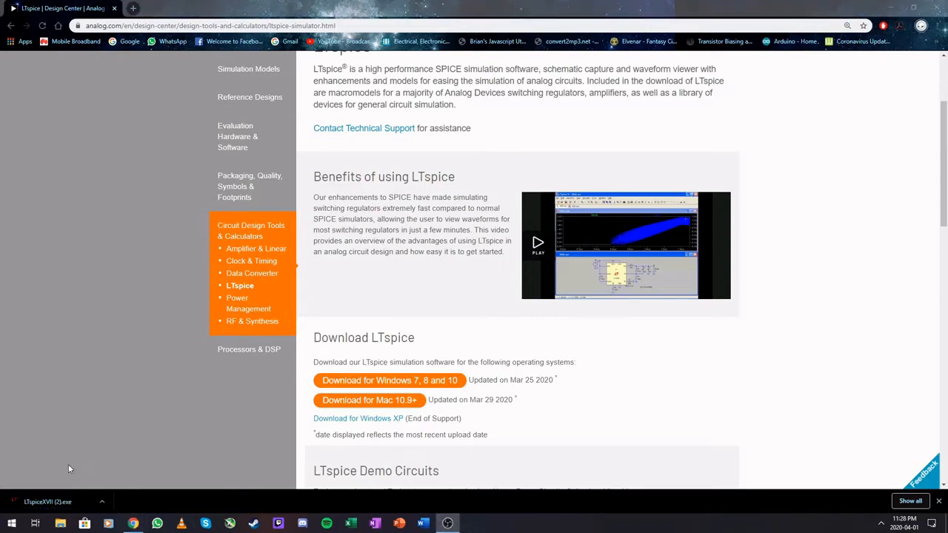
Step: Run the downloaded LTspiceXVII installer, allow it to make changes to the device, and accept the software license agreement
{"action": "left_click", "coordinate": [64, 502]}
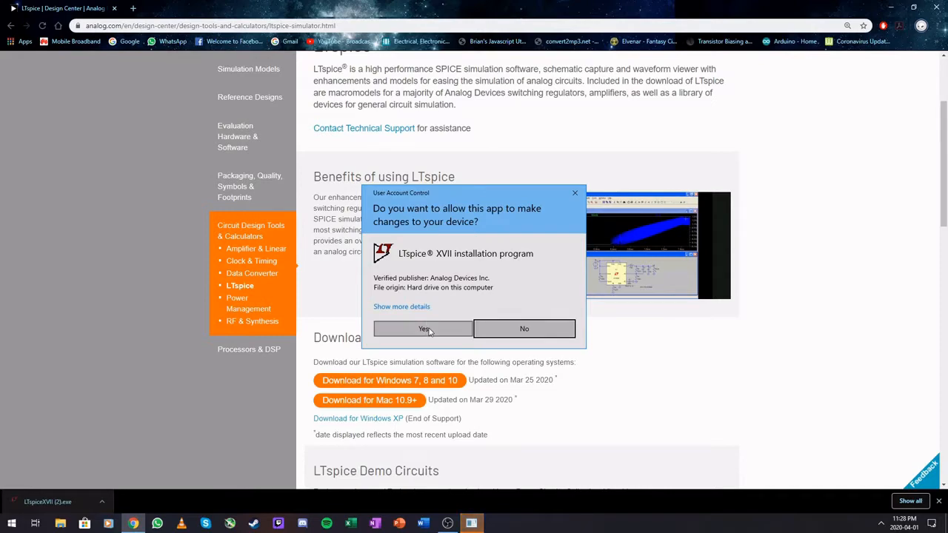
{"action": "left_click", "coordinate": [425, 330]}
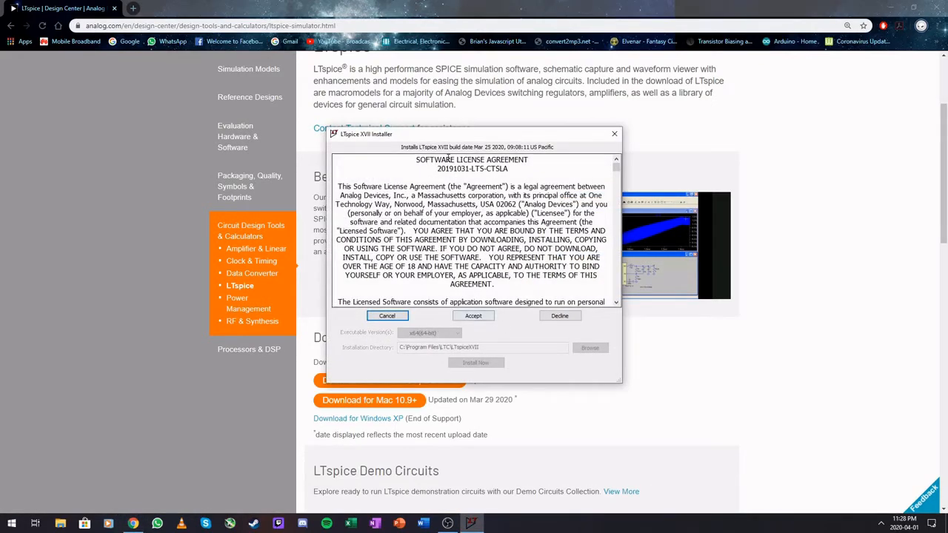
{"action": "scroll", "coordinate": [483, 239], "scroll_direction": "down", "scroll_amount": 15}
{"action": "scroll", "coordinate": [483, 239], "scroll_direction": "down", "scroll_amount": 10}
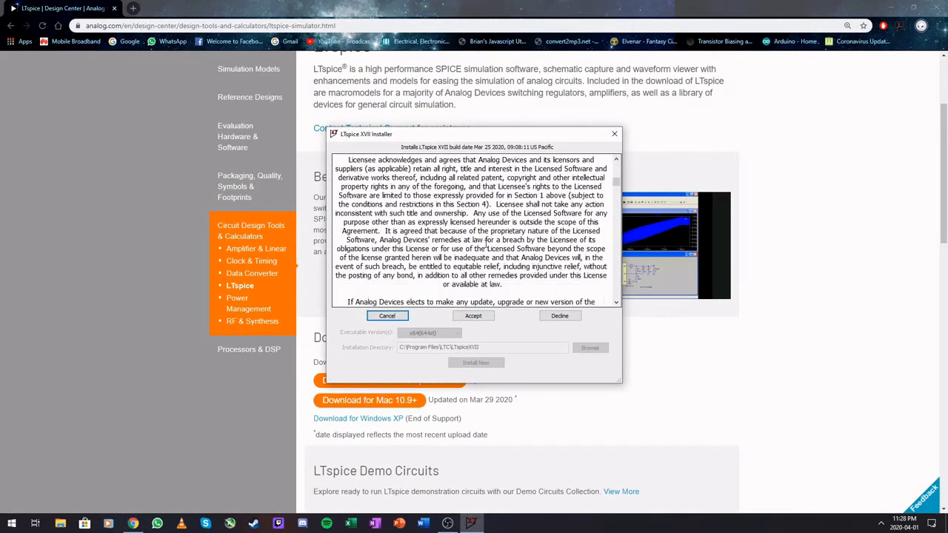
{"action": "left_click", "coordinate": [474, 317]}
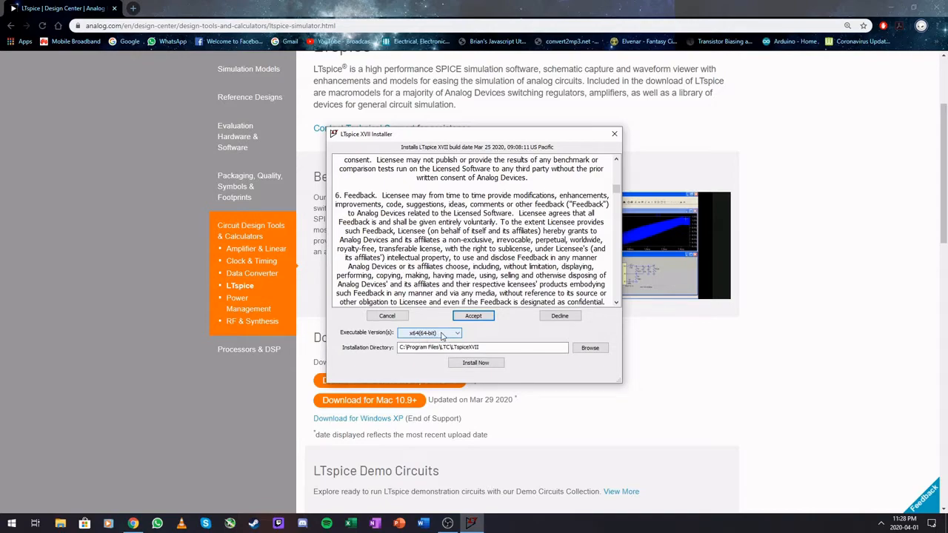
Step: Install the x64 (64-bit) version of LTspice XVII into C:\Program Files\LTC\LTspiceXVII
{"action": "left_click", "coordinate": [489, 348]}
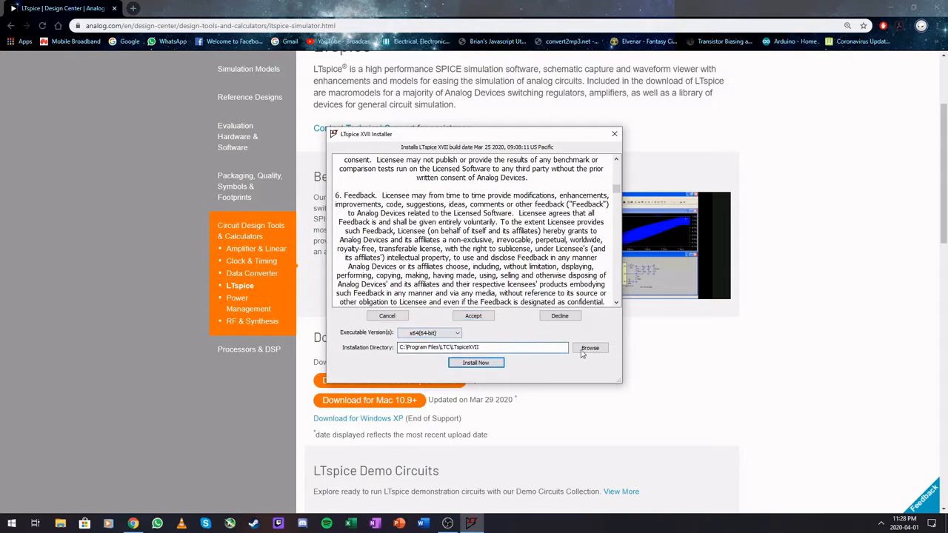
{"action": "left_click", "coordinate": [489, 366]}
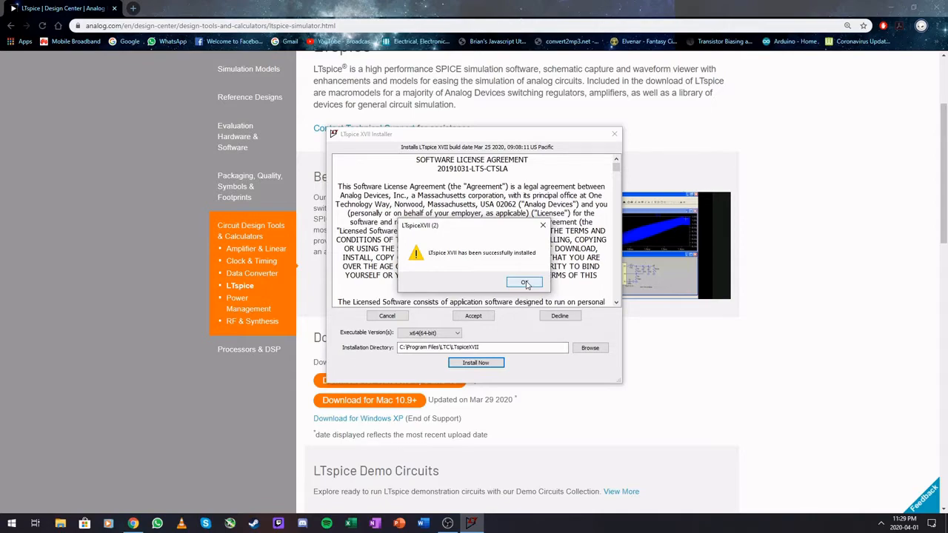
{"action": "left_click", "coordinate": [526, 284]}
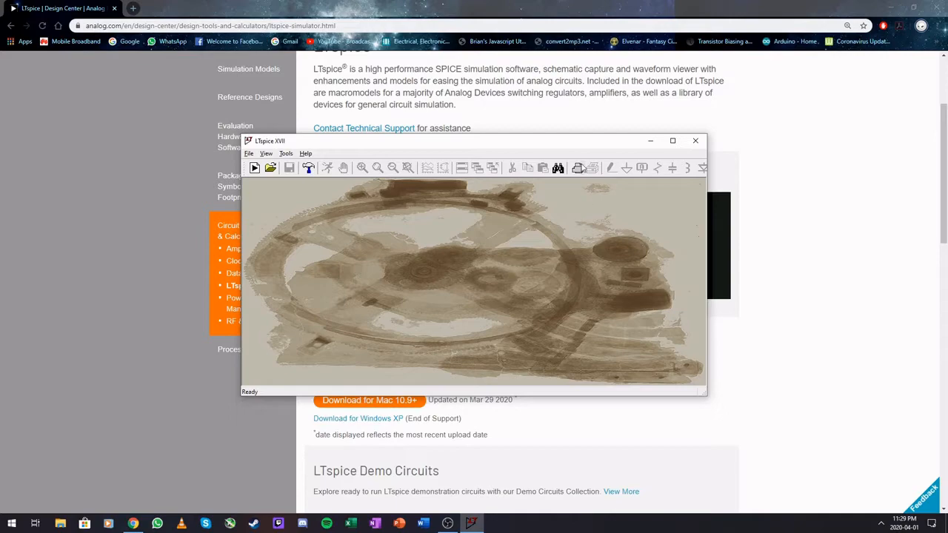
Step: Maximize the LTspice XVII window and create a new blank schematic
{"action": "double_click", "coordinate": [561, 141]}
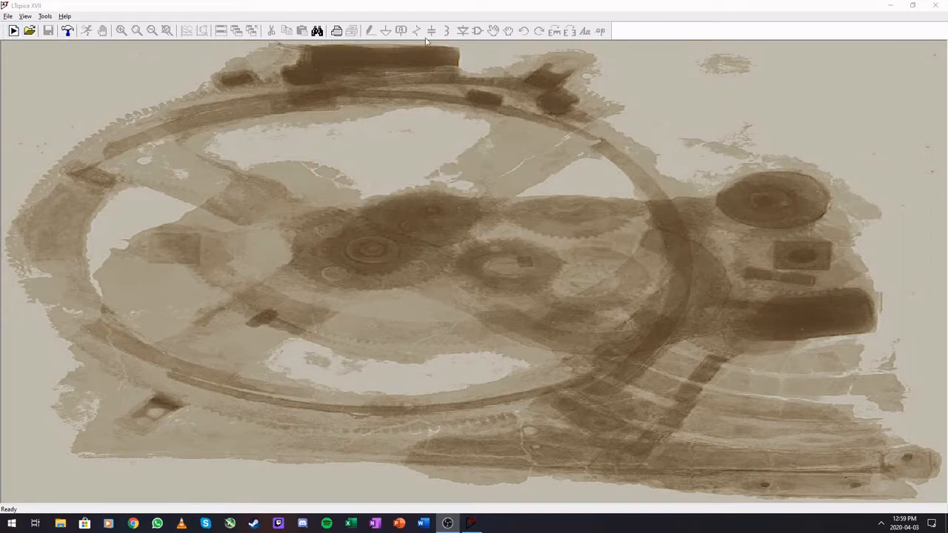
{"action": "left_click", "coordinate": [13, 31]}
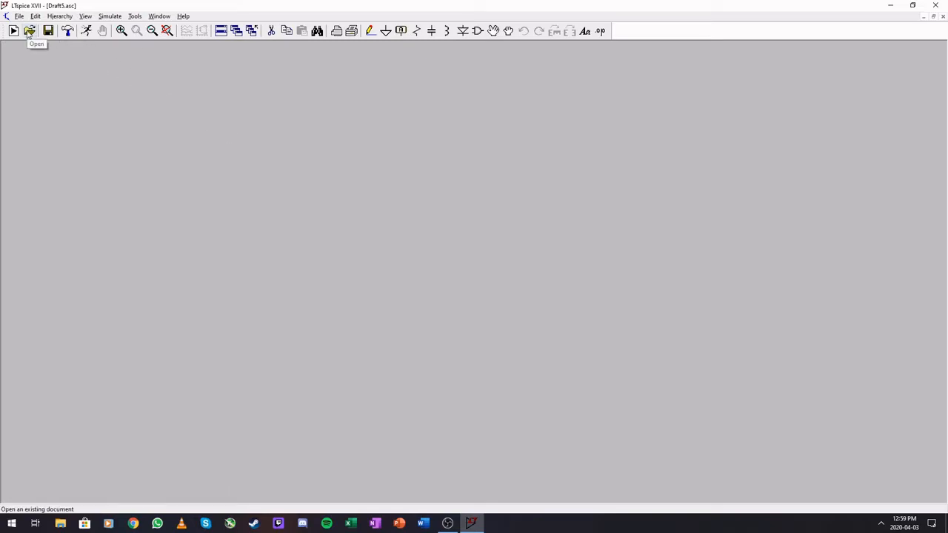
Step: Look through the transient, AC analysis and DC sweep options of the simulation command, leaving without setting one
{"action": "left_click", "coordinate": [86, 32]}
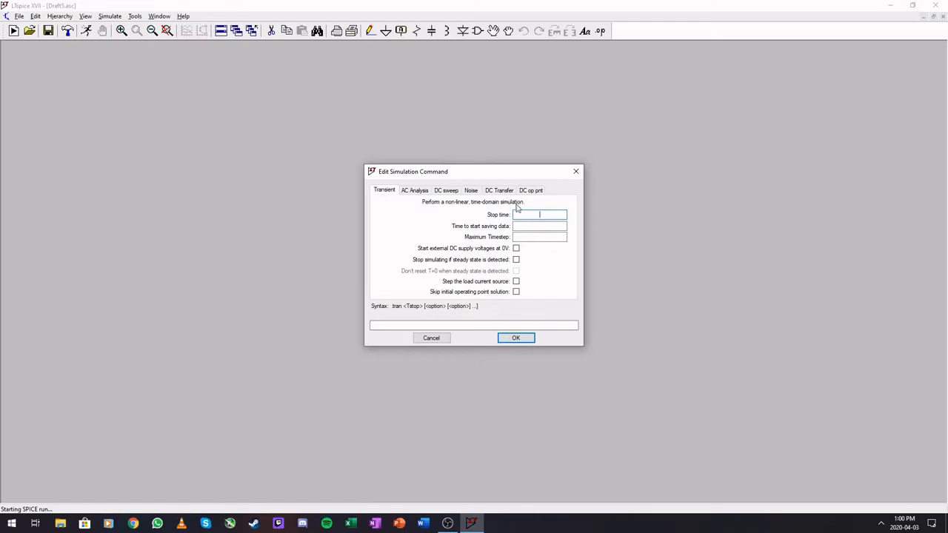
{"action": "left_click", "coordinate": [412, 192]}
{"action": "left_click", "coordinate": [444, 194]}
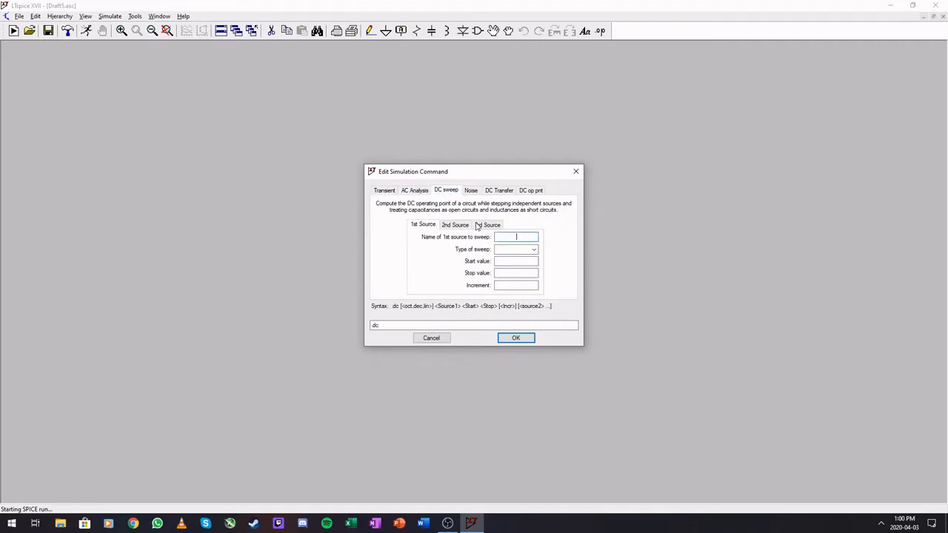
{"action": "left_click", "coordinate": [577, 173]}
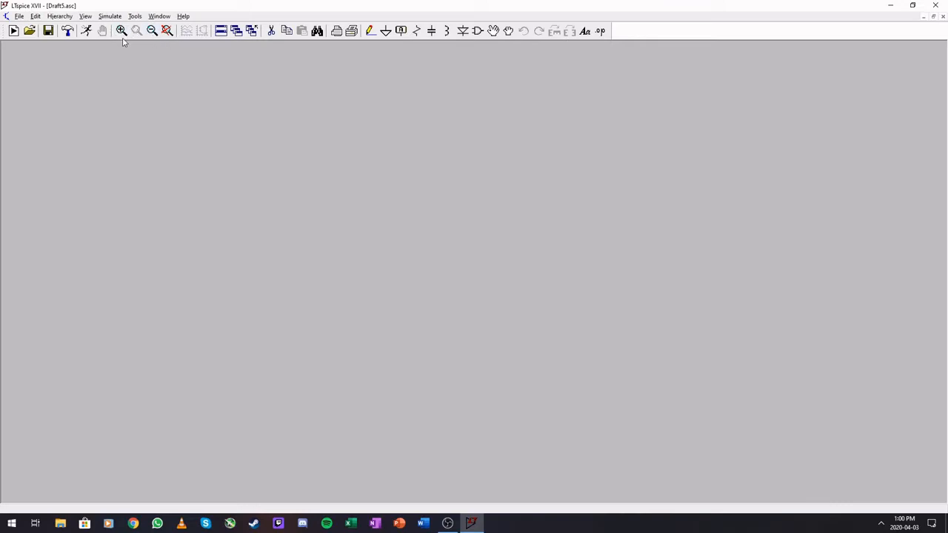
Step: Place one resistor upright near the middle of the empty schematic
{"action": "left_click", "coordinate": [416, 31]}
{"action": "left_click", "coordinate": [377, 287]}
{"action": "key", "text": "Escape"}
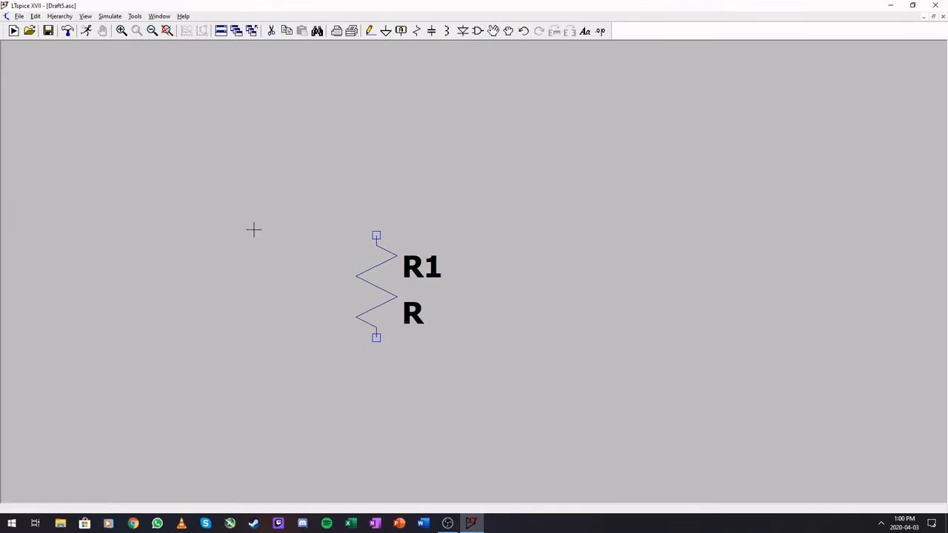
{"action": "scroll", "coordinate": [443, 294], "scroll_direction": "down", "scroll_amount": 4}
{"action": "scroll", "coordinate": [439, 296], "scroll_direction": "up", "scroll_amount": 5}
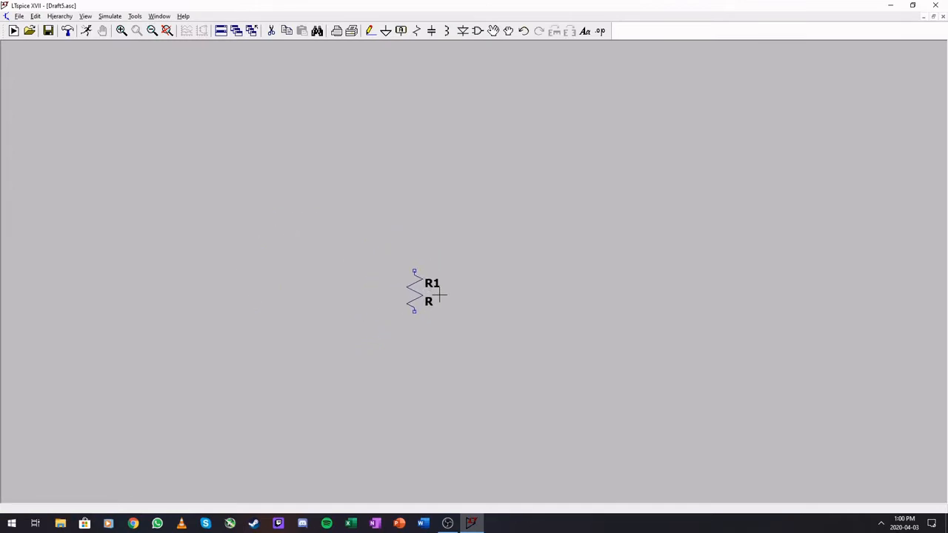
{"action": "scroll", "coordinate": [431, 289], "scroll_direction": "down", "scroll_amount": 2}
{"action": "scroll", "coordinate": [432, 290], "scroll_direction": "up", "scroll_amount": 1}
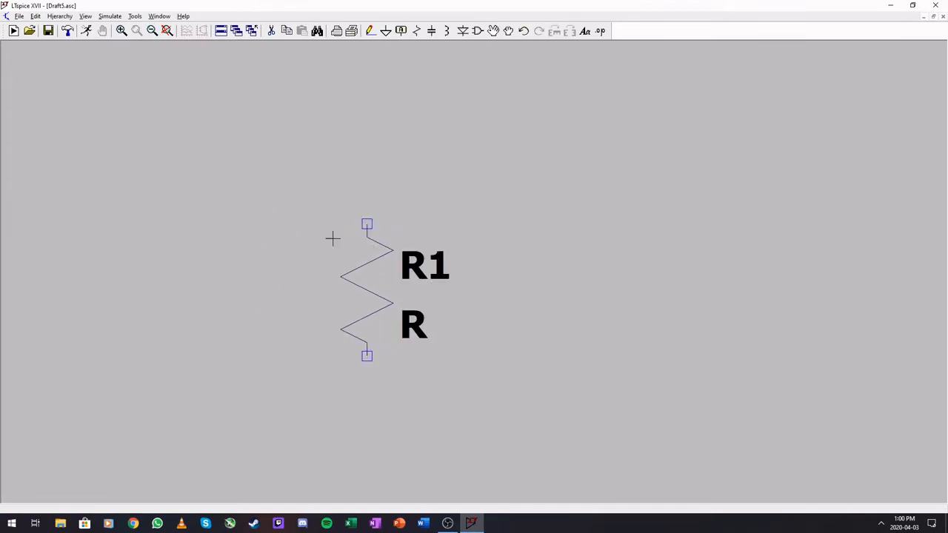
{"action": "left_click_drag", "start_coordinate": [286, 235], "coordinate": [343, 220]}
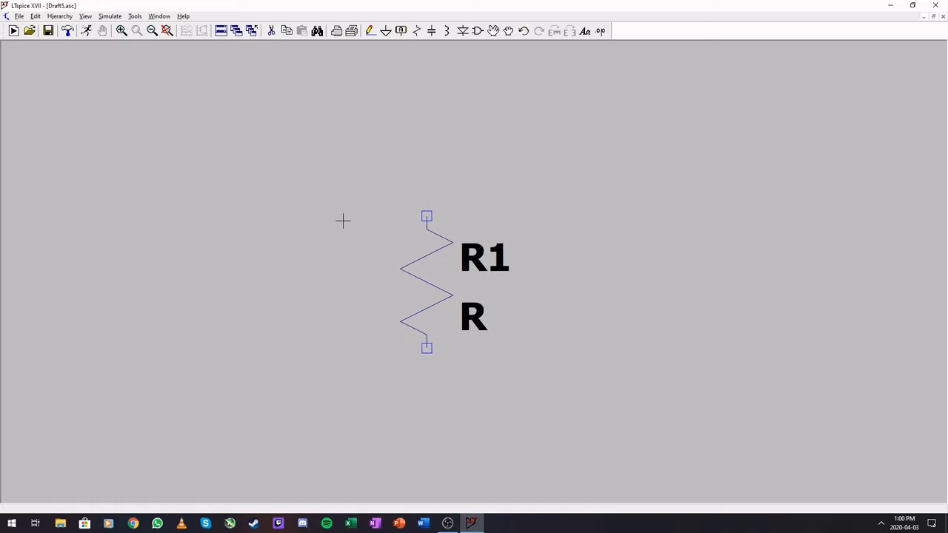
{"action": "mouse_move", "coordinate": [202, 88]}
{"action": "left_mouse_down"}
{"action": "mouse_move", "coordinate": [290, 140]}
{"action": "mouse_move", "coordinate": [190, 85]}
{"action": "left_mouse_up"}
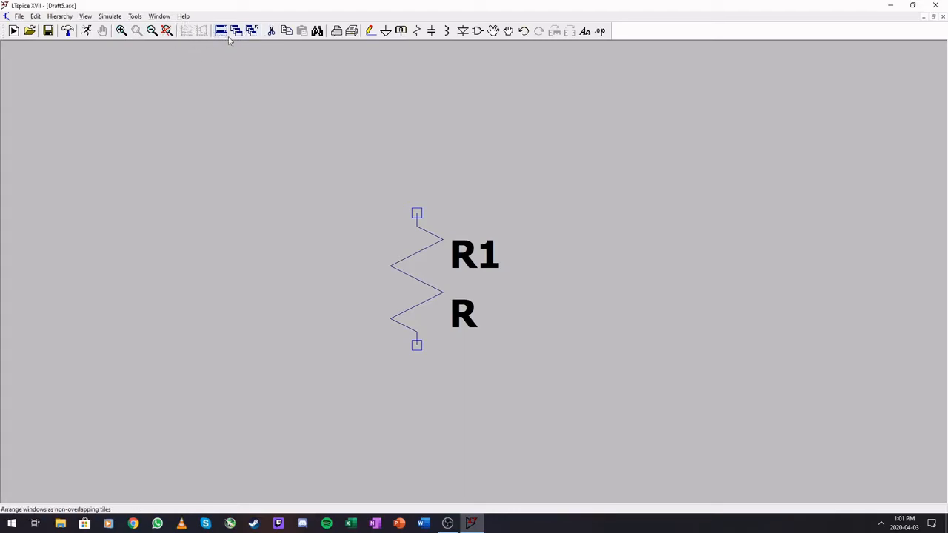
Step: Duplicate resistor R1 and place the copy level with it, just to its left
{"action": "left_click", "coordinate": [287, 31]}
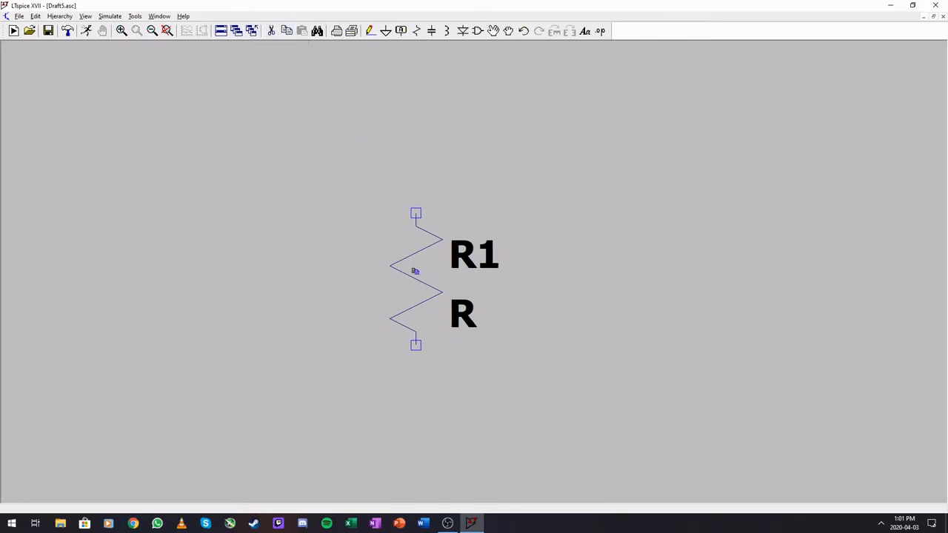
{"action": "left_click", "coordinate": [415, 271]}
{"action": "left_click", "coordinate": [272, 263]}
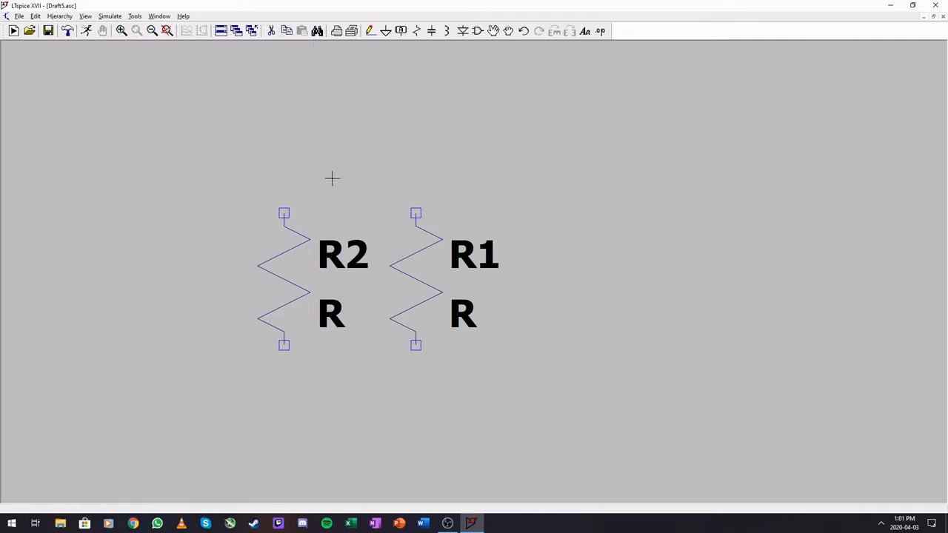
{"action": "scroll", "coordinate": [330, 178], "scroll_direction": "down", "scroll_amount": 6}
{"action": "scroll", "coordinate": [378, 211], "scroll_direction": "up", "scroll_amount": 2}
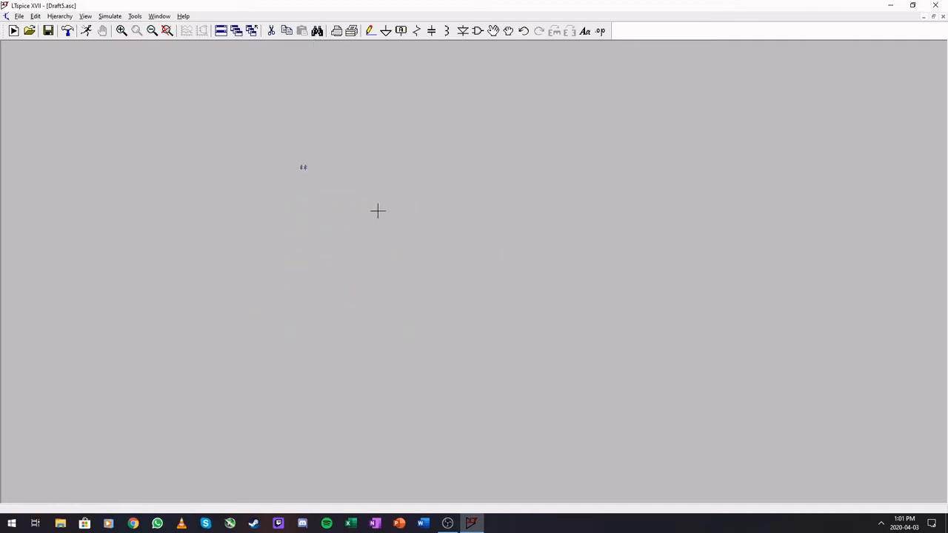
{"action": "scroll", "coordinate": [272, 153], "scroll_direction": "down", "scroll_amount": 1}
{"action": "key", "text": "space"}
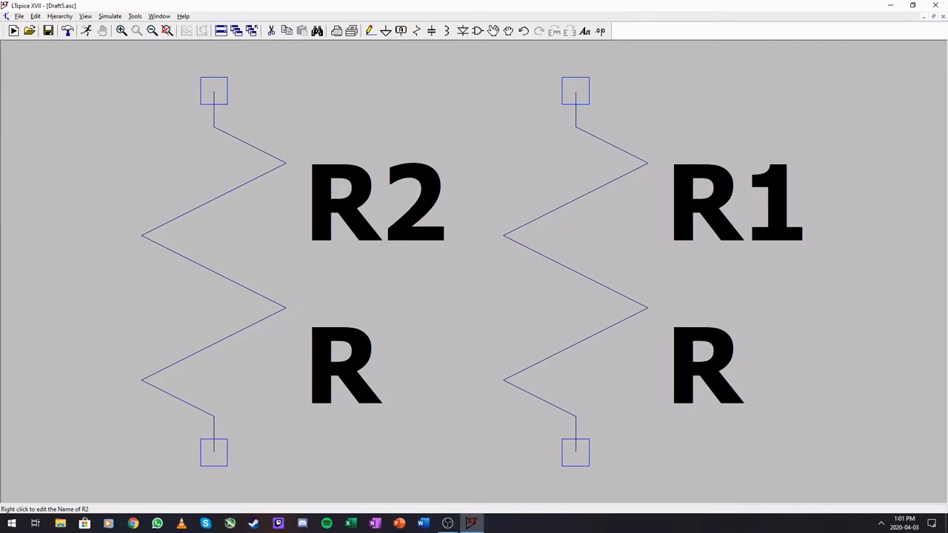
{"action": "scroll", "coordinate": [383, 172], "scroll_direction": "down", "scroll_amount": 4}
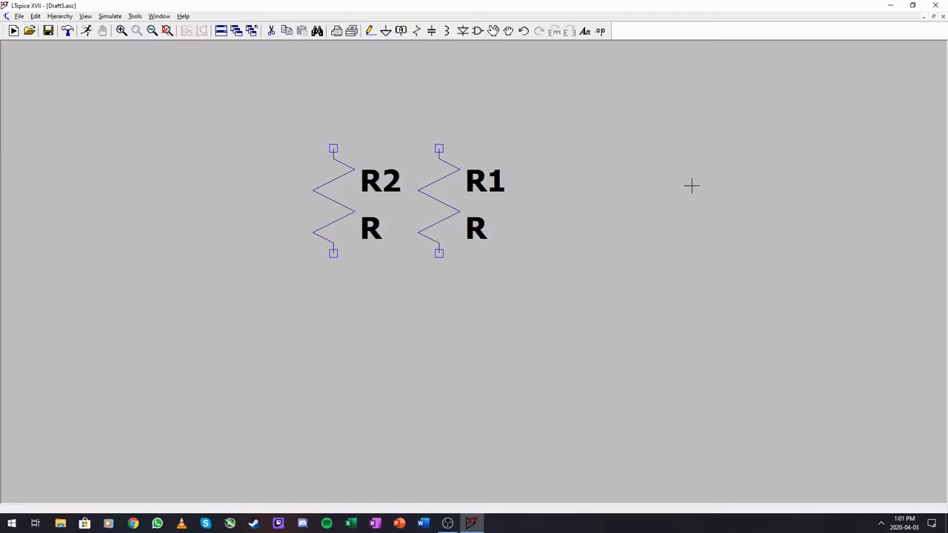
Step: View the print setup and the print options for the schematic, cancelling both without printing
{"action": "left_click", "coordinate": [336, 35]}
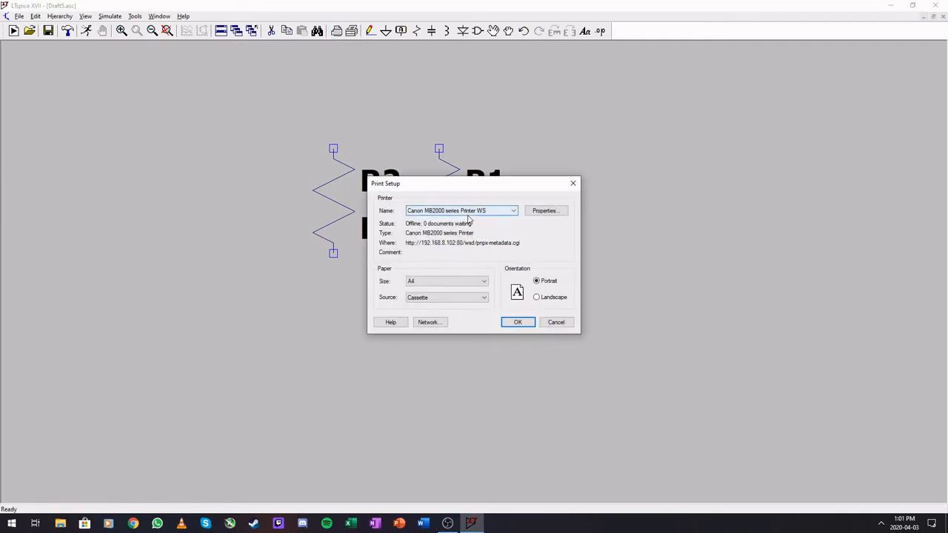
{"action": "left_click", "coordinate": [557, 323]}
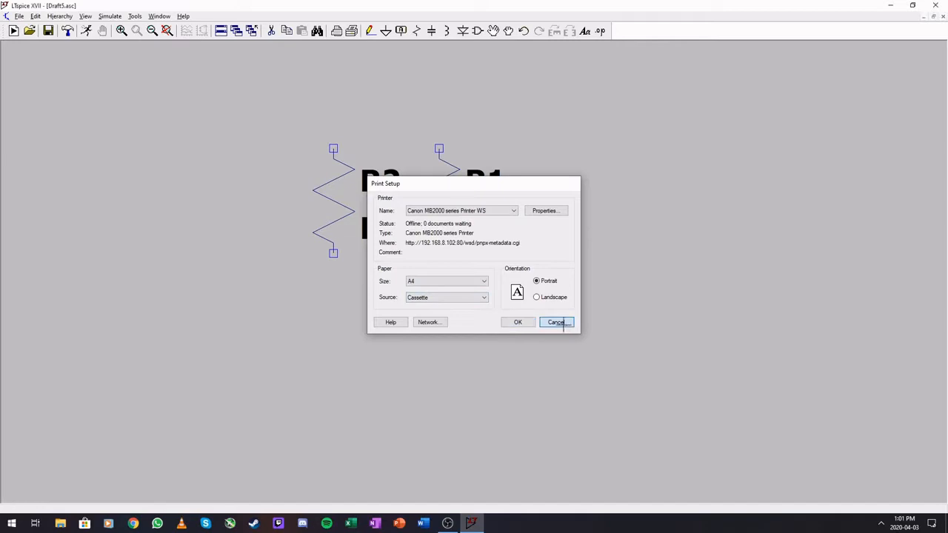
{"action": "left_click", "coordinate": [353, 33]}
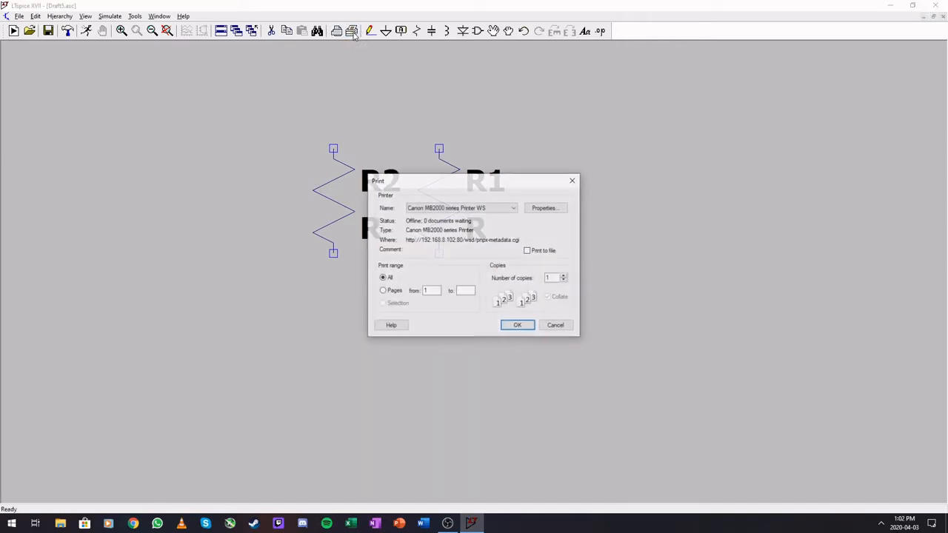
{"action": "left_click", "coordinate": [555, 327]}
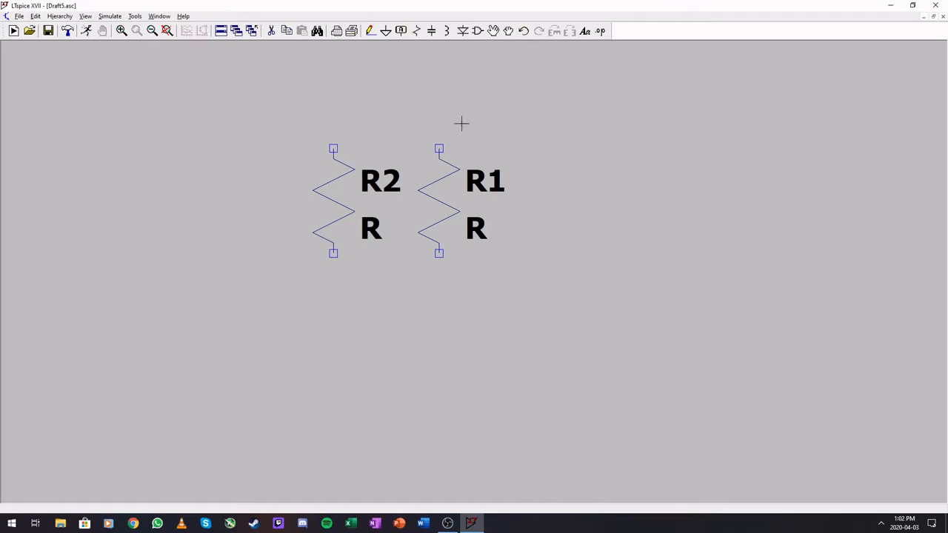
Step: Wire the lower terminal of R2 to the lower terminal of R1 with a U-shaped connection below the resistors
{"action": "left_click", "coordinate": [370, 30]}
{"action": "left_click", "coordinate": [333, 254]}
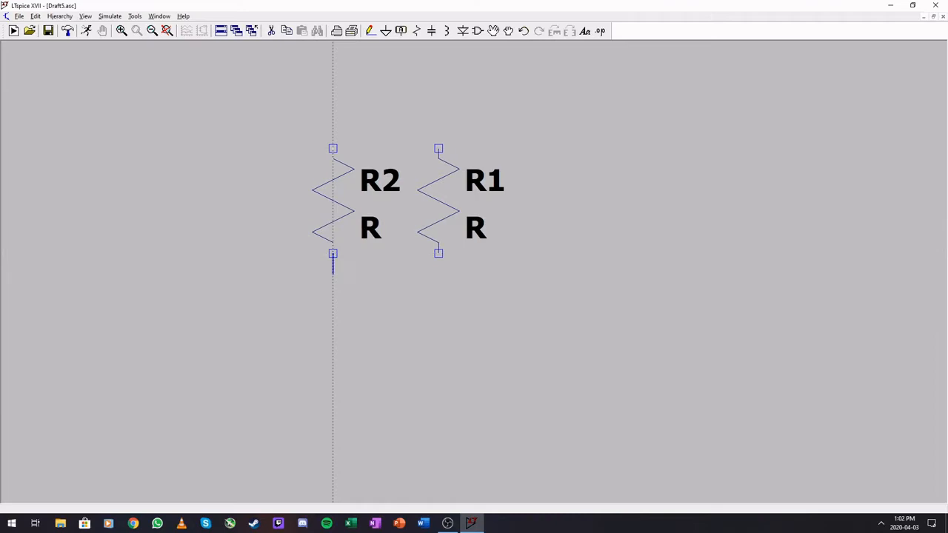
{"action": "left_click", "coordinate": [439, 317]}
{"action": "left_click", "coordinate": [438, 254]}
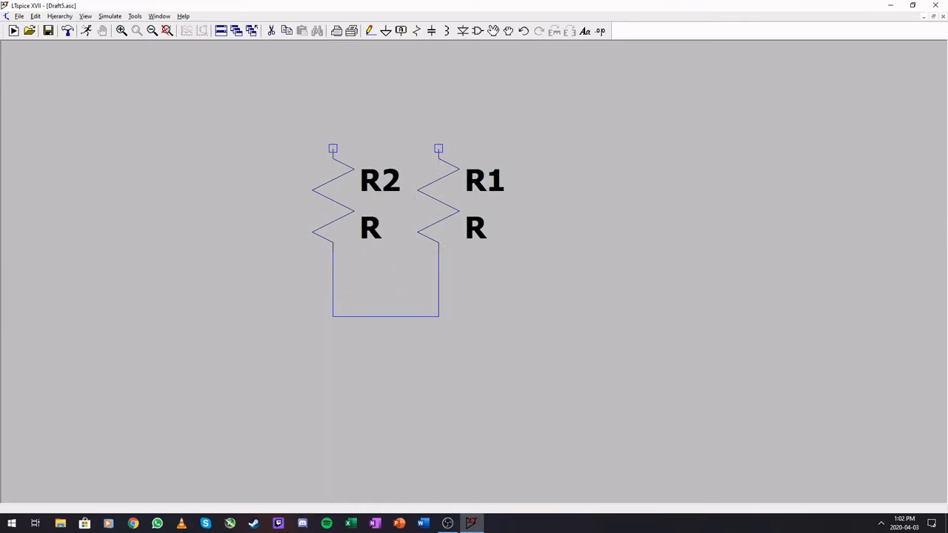
Step: Wire the upper terminal of R2 to the upper terminal of R1 with a stepped connection above the resistors
{"action": "left_click", "coordinate": [333, 149]}
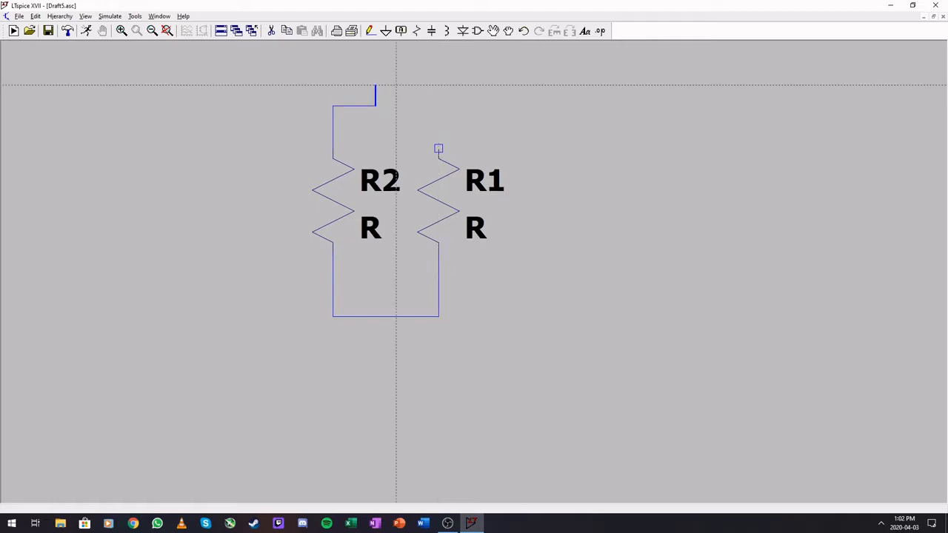
{"action": "left_click", "coordinate": [417, 86]}
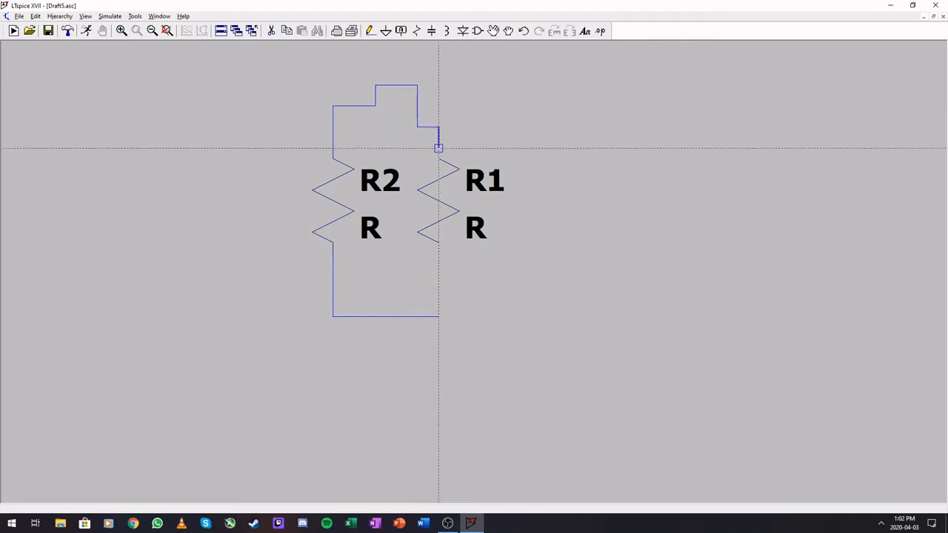
{"action": "left_click", "coordinate": [439, 148]}
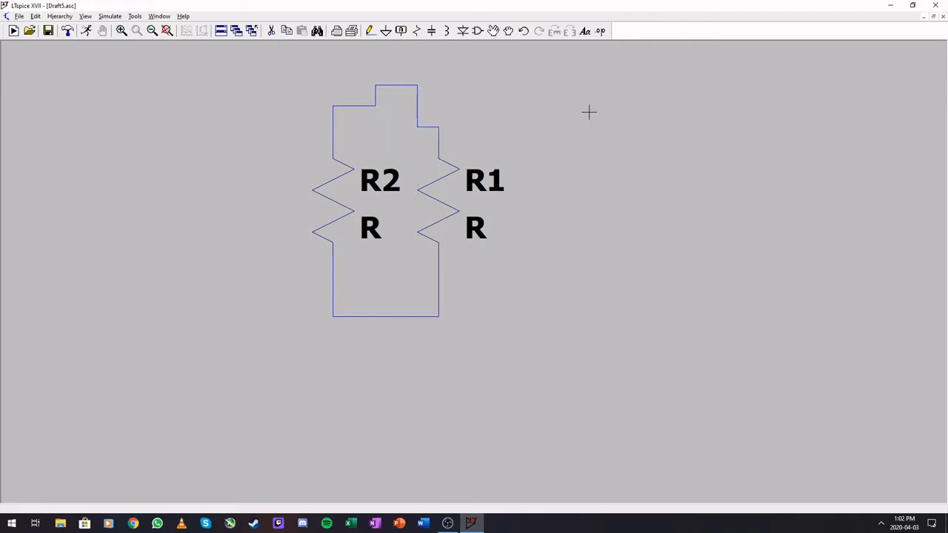
Step: Place a ground symbol just below the bottom wire between R2 and R1, and wire it to that wire
{"action": "left_click", "coordinate": [386, 32]}
{"action": "left_click", "coordinate": [376, 338]}
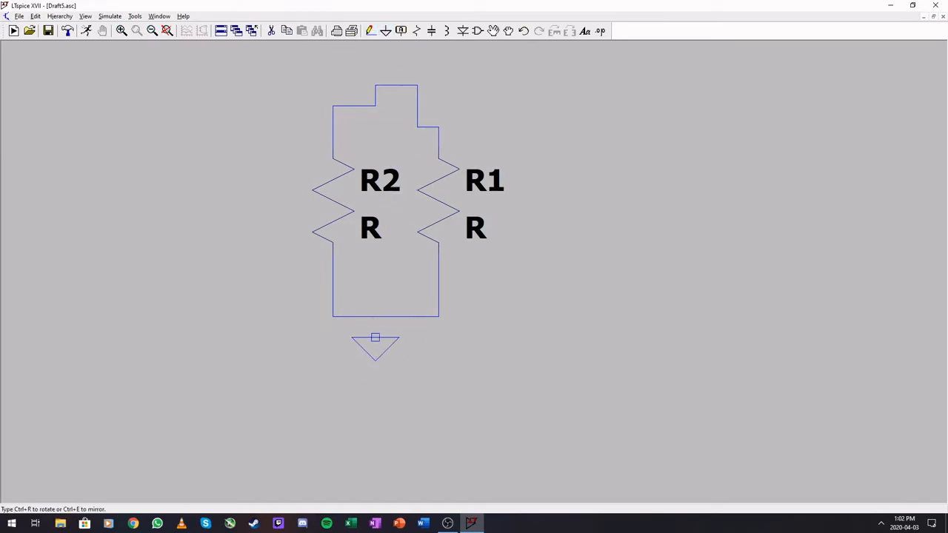
{"action": "right_click", "coordinate": [460, 319]}
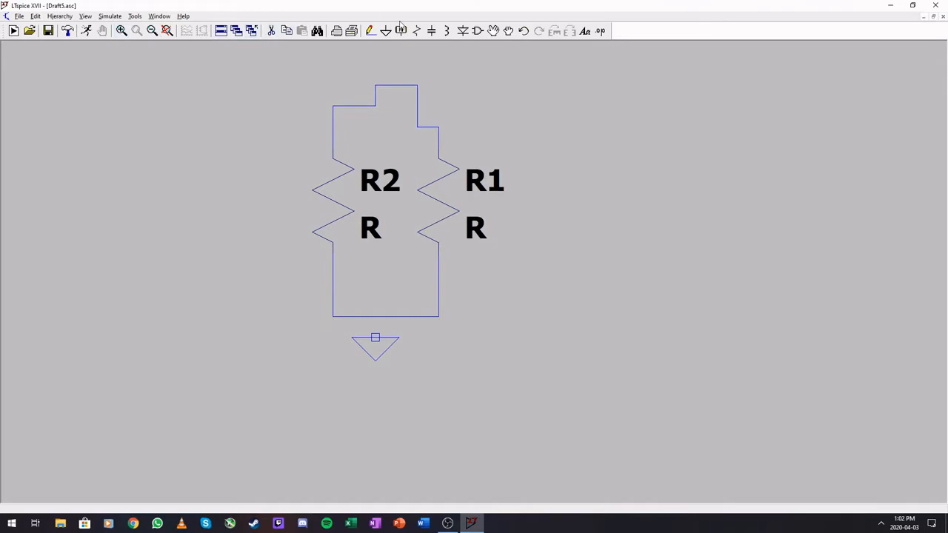
{"action": "left_click", "coordinate": [370, 31]}
{"action": "left_click", "coordinate": [376, 338]}
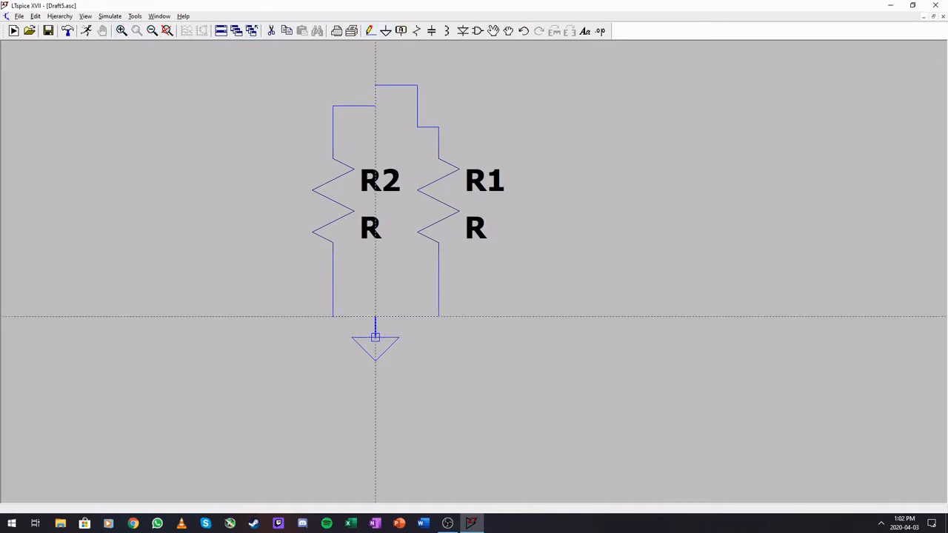
{"action": "left_click", "coordinate": [375, 316]}
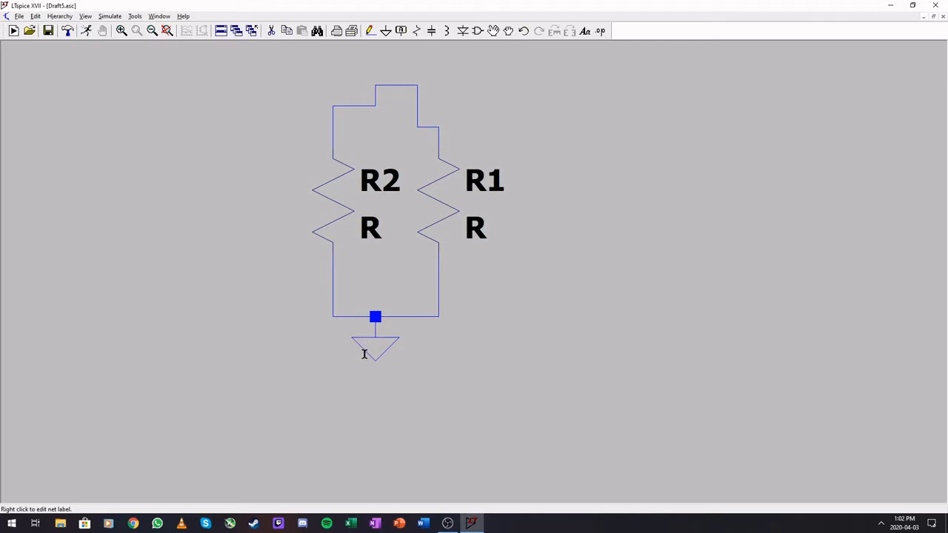
Step: Place a net label named Vcc above the top wire and connect it to that wire
{"action": "left_click", "coordinate": [401, 31]}
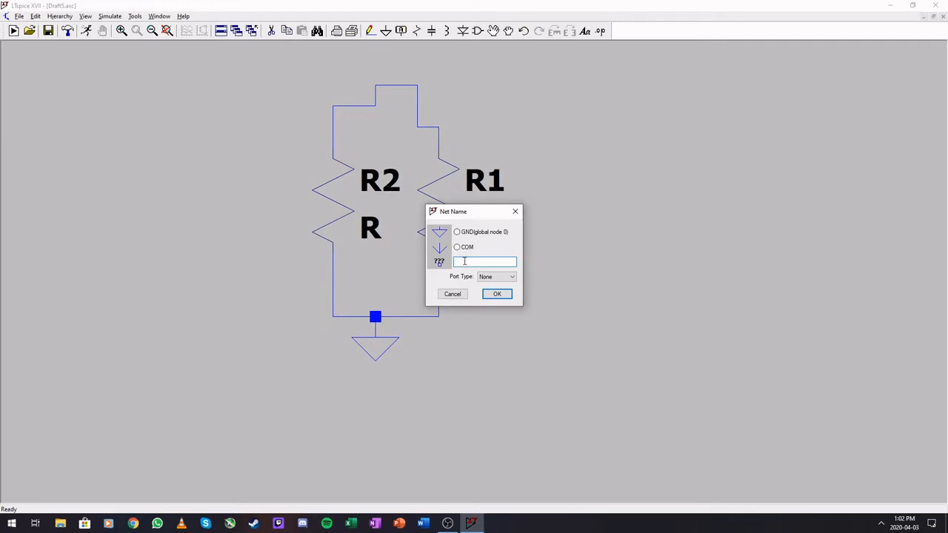
{"action": "type", "text": "Vcc"}
{"action": "left_click", "coordinate": [510, 299]}
{"action": "left_click", "coordinate": [397, 65]}
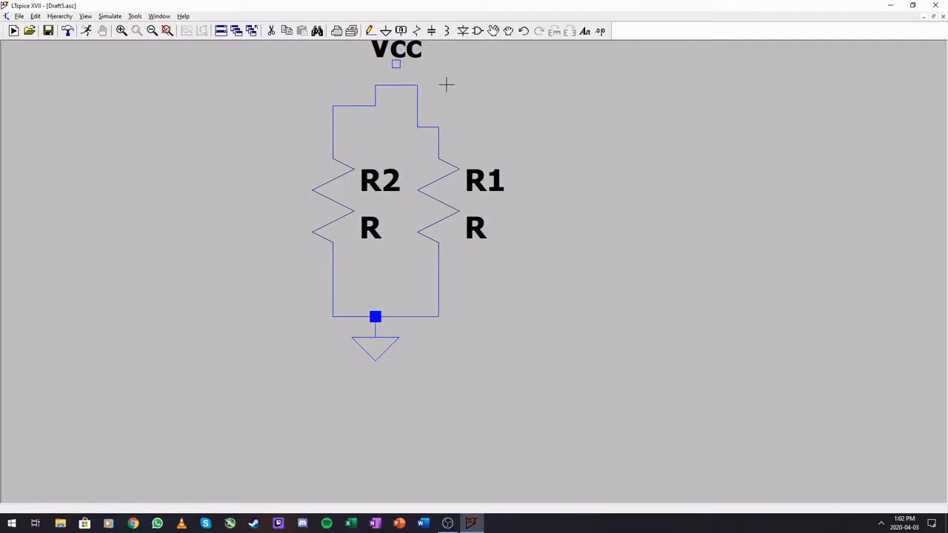
{"action": "key", "text": "space"}
{"action": "left_click", "coordinate": [370, 30]}
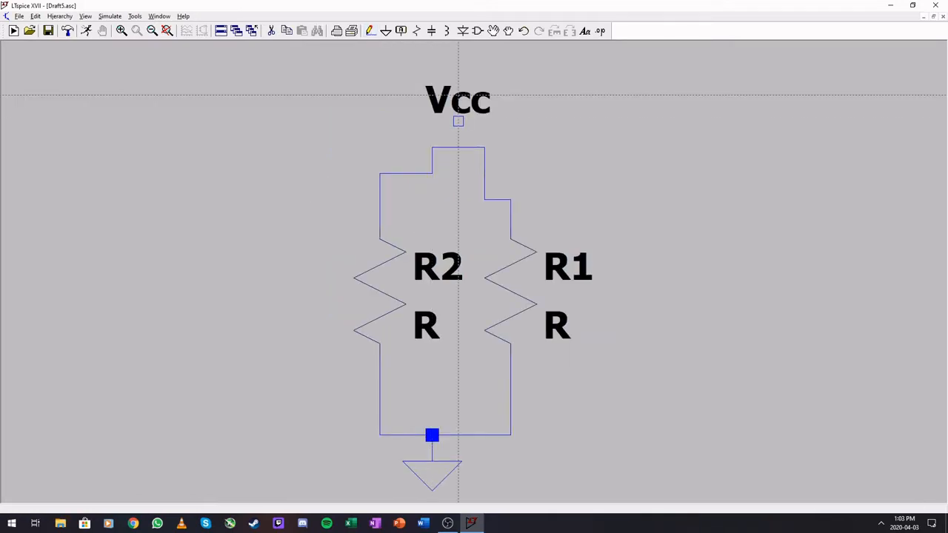
{"action": "left_click", "coordinate": [458, 121]}
{"action": "left_click", "coordinate": [458, 147]}
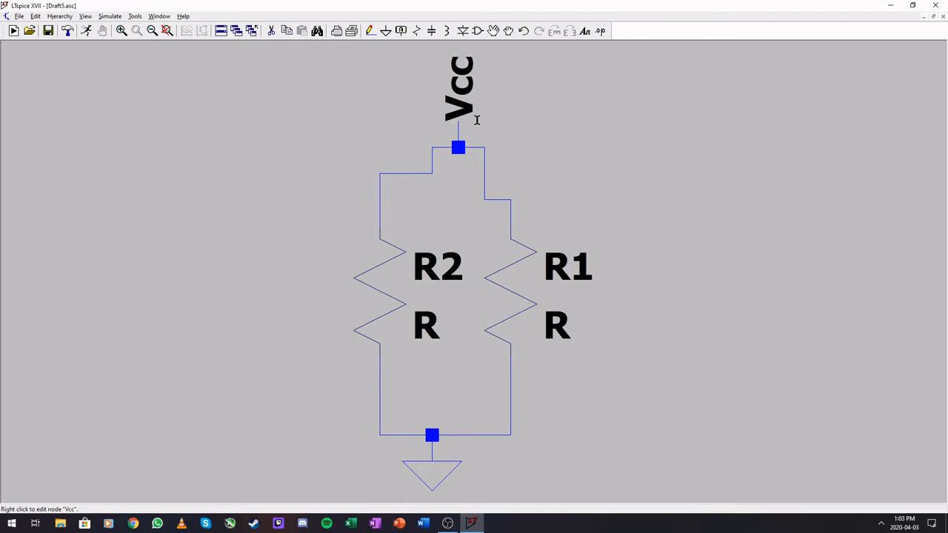
Step: Place a third upright resistor to the right of R1, unconnected to the circuit
{"action": "left_click", "coordinate": [417, 35]}
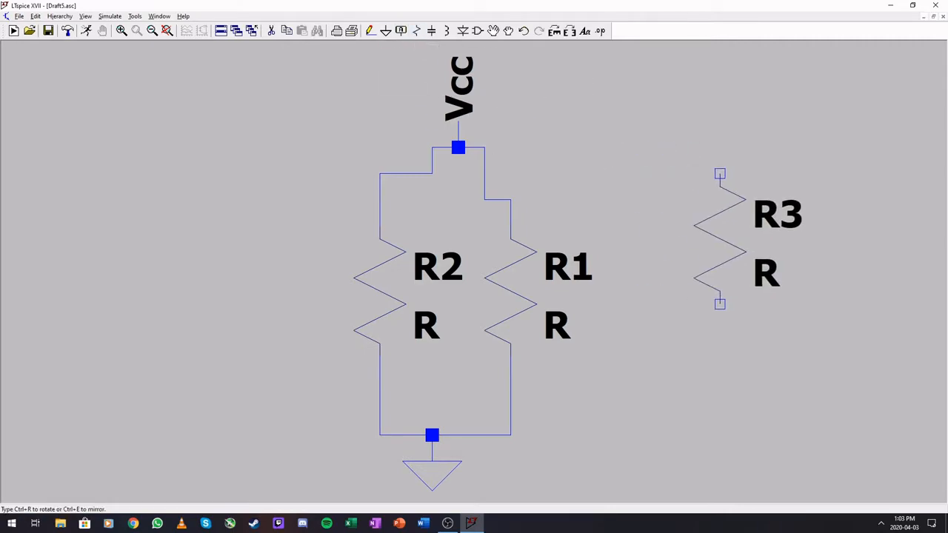
{"action": "left_click", "coordinate": [667, 290]}
{"action": "right_click", "coordinate": [667, 290]}
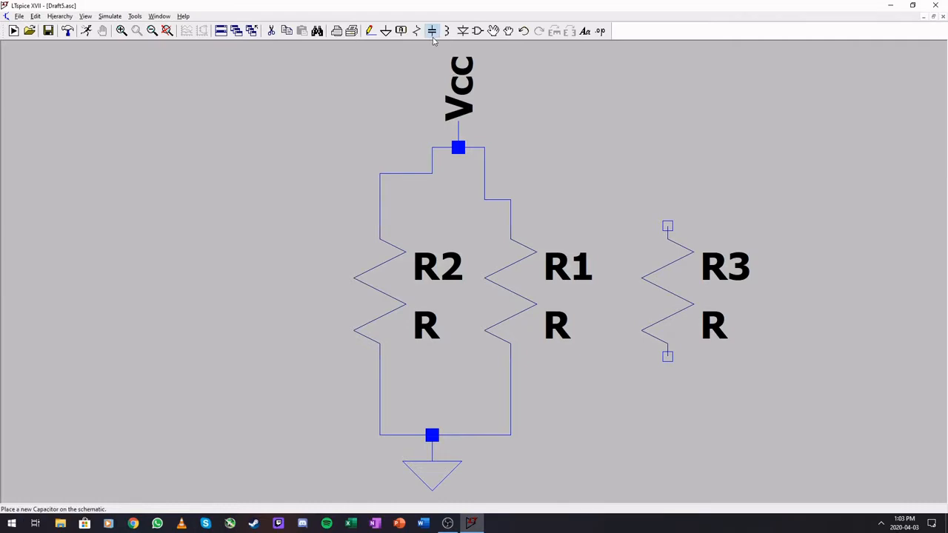
Step: Place a capacitor to the left of R2 and an inductor to the left of the capacitor
{"action": "left_click", "coordinate": [433, 34]}
{"action": "left_click", "coordinate": [223, 226]}
{"action": "right_click", "coordinate": [405, 35]}
{"action": "left_click", "coordinate": [446, 31]}
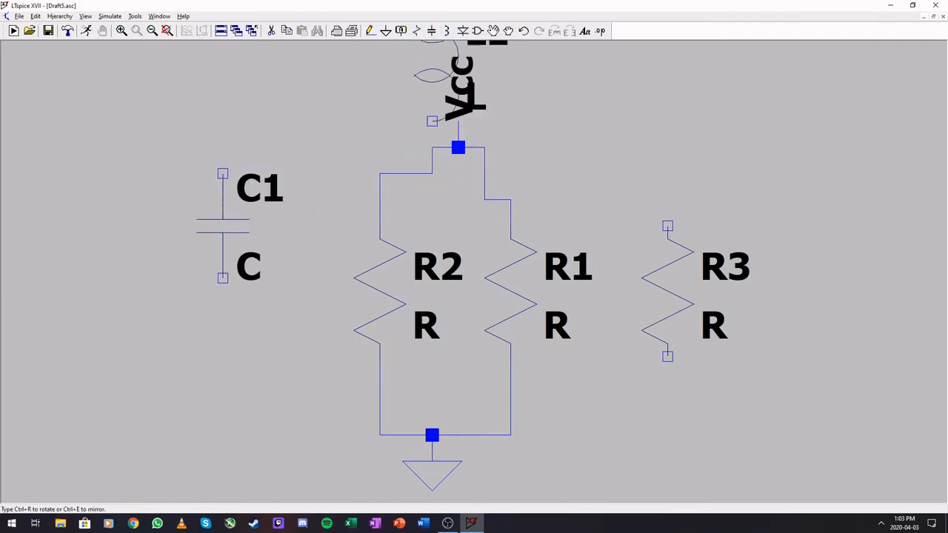
{"action": "left_click", "coordinate": [92, 239]}
{"action": "right_click", "coordinate": [196, 395]}
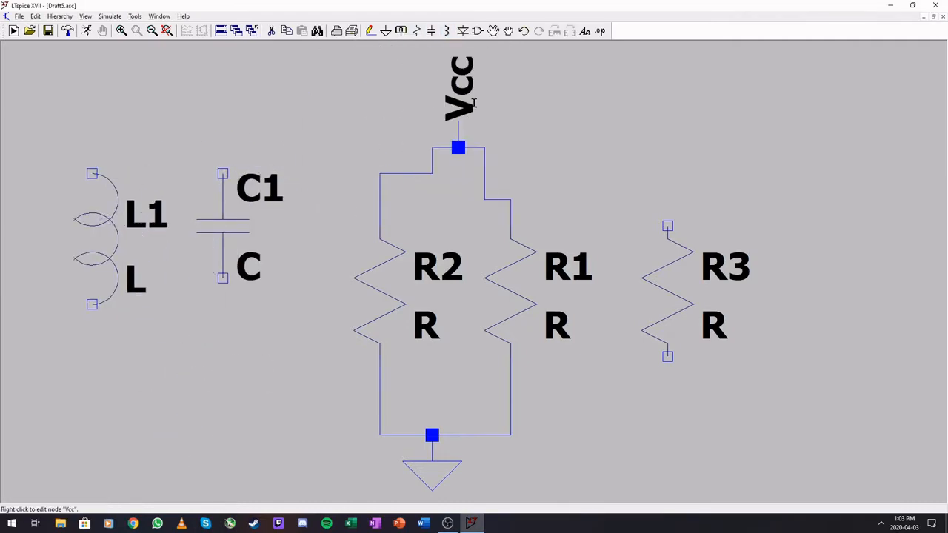
Step: Place a diode pointing downward to the right of R3
{"action": "left_click", "coordinate": [463, 32]}
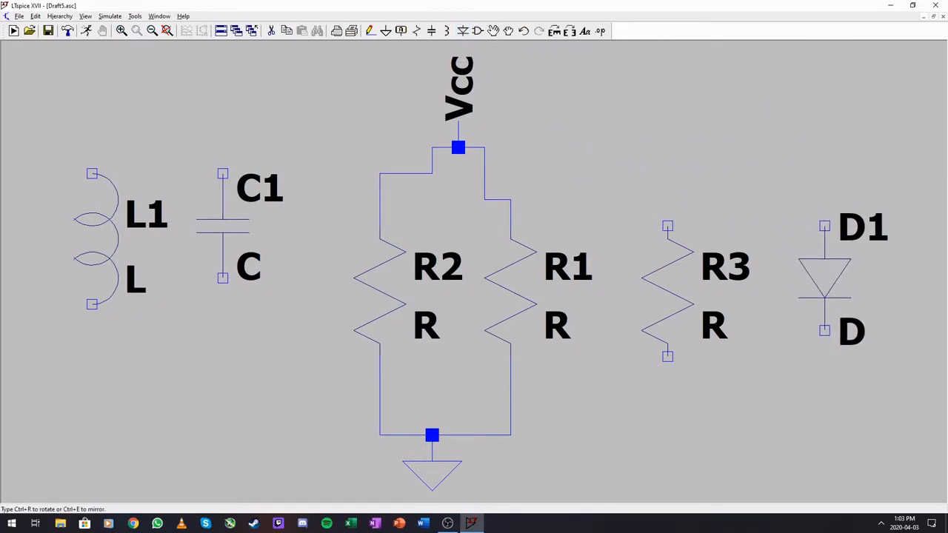
{"action": "left_click", "coordinate": [825, 297]}
{"action": "right_click", "coordinate": [746, 218]}
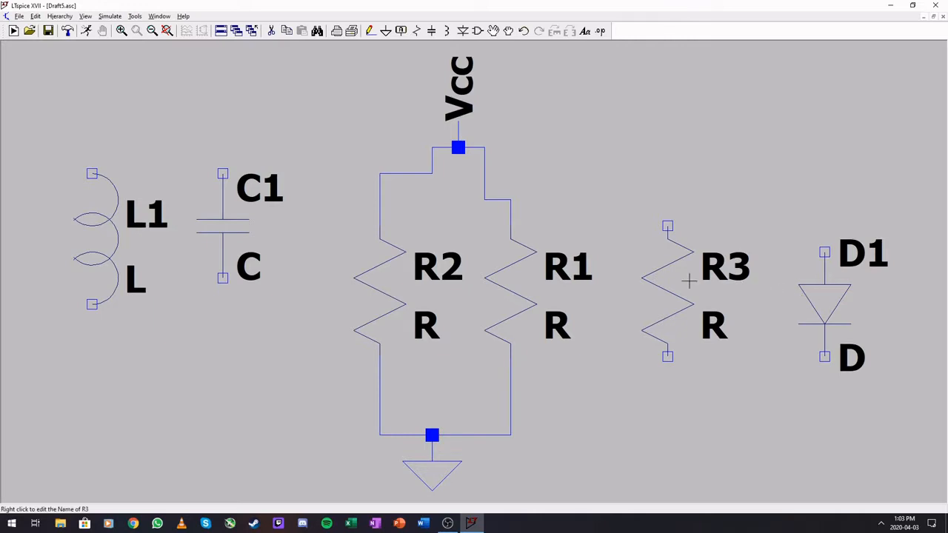
Step: Set the value of inductor L1 to 1u
{"action": "right_click", "coordinate": [136, 280]}
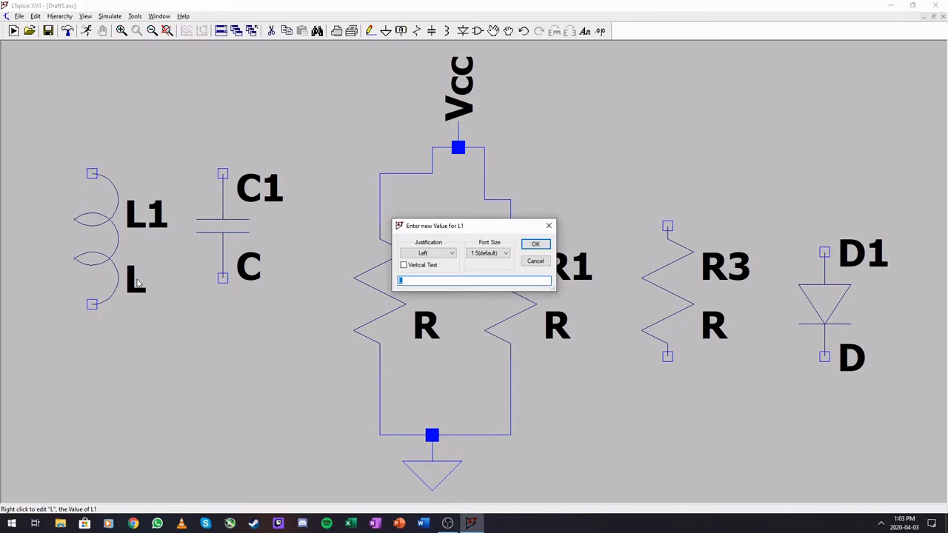
{"action": "type", "text": "1u"}
{"action": "key", "text": "Return"}
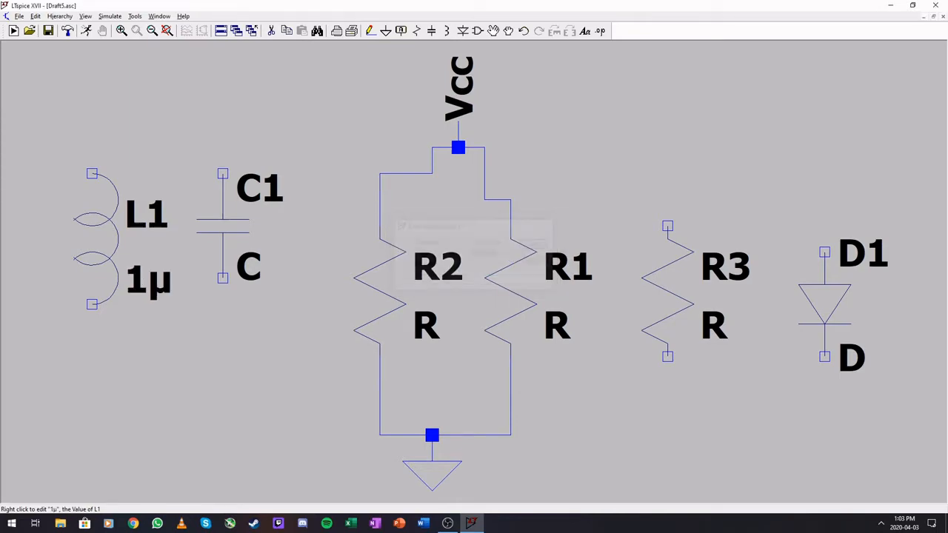
Step: Set the value of resistor R2 to 10k and the value of capacitor C1 to 10n
{"action": "right_click", "coordinate": [423, 326]}
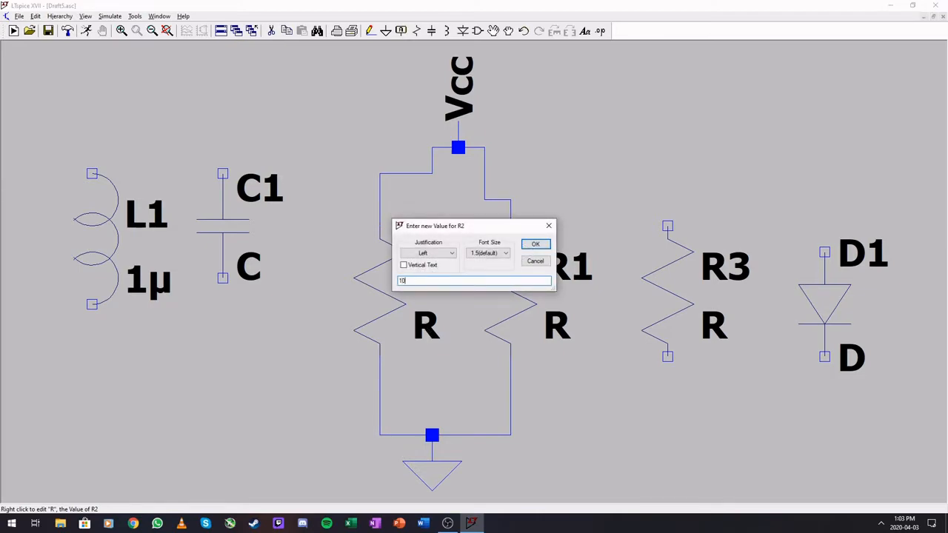
{"action": "type", "text": "10k"}
{"action": "key", "text": "Return"}
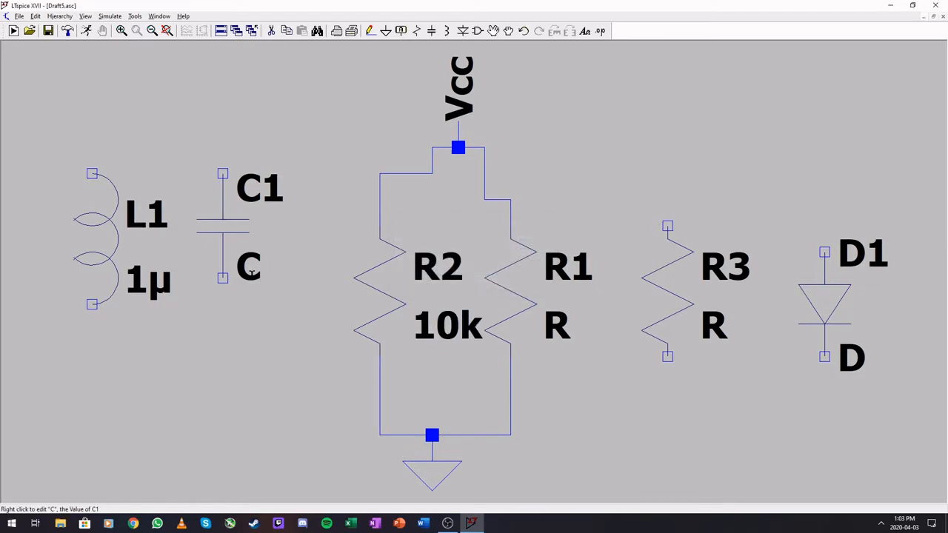
{"action": "right_click", "coordinate": [253, 272]}
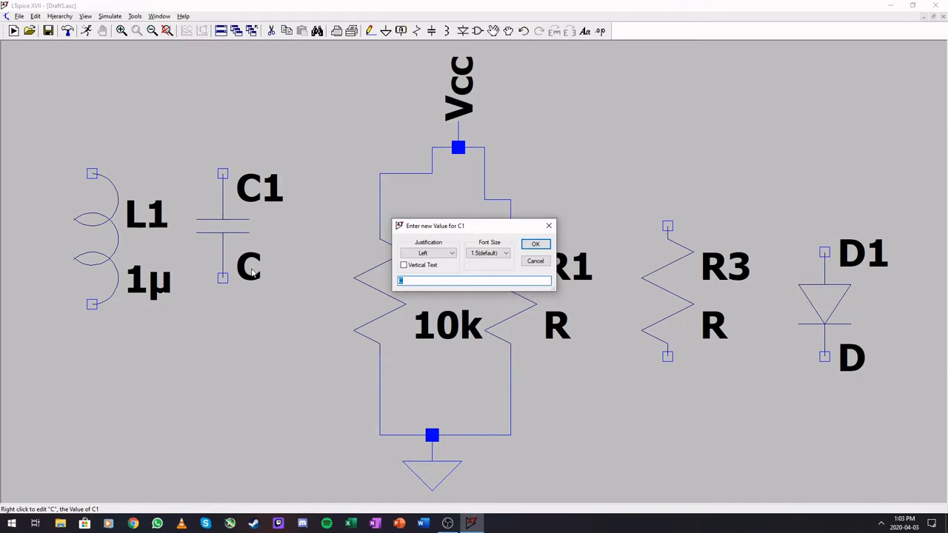
{"action": "type", "text": "10n"}
{"action": "key", "text": "Return"}
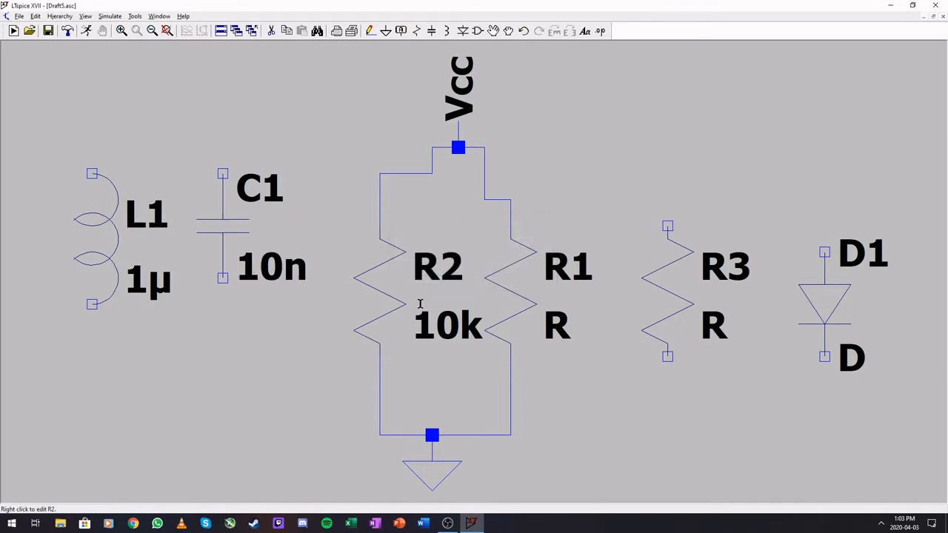
Step: Set the value of resistor R1 to 1Meg
{"action": "right_click", "coordinate": [556, 333]}
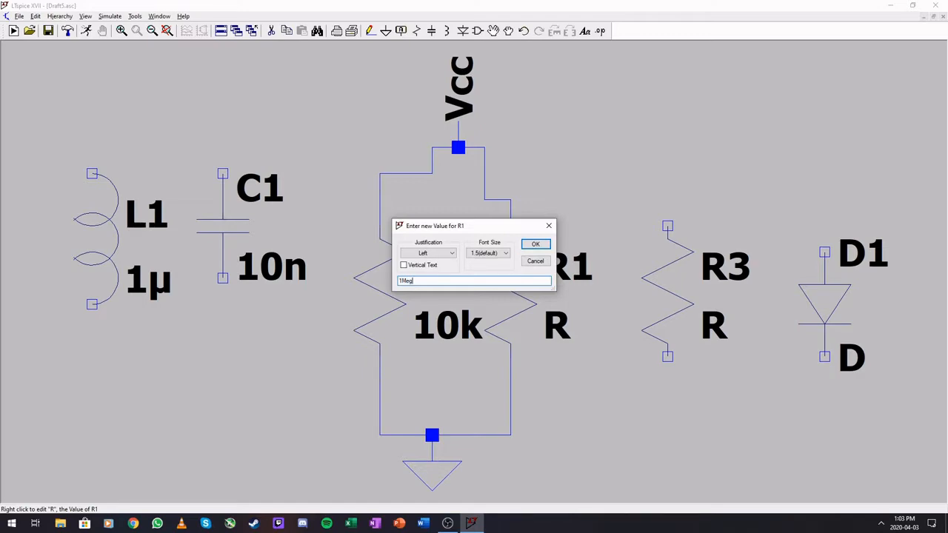
{"action": "type", "text": "1Meg"}
{"action": "key", "text": "Return"}
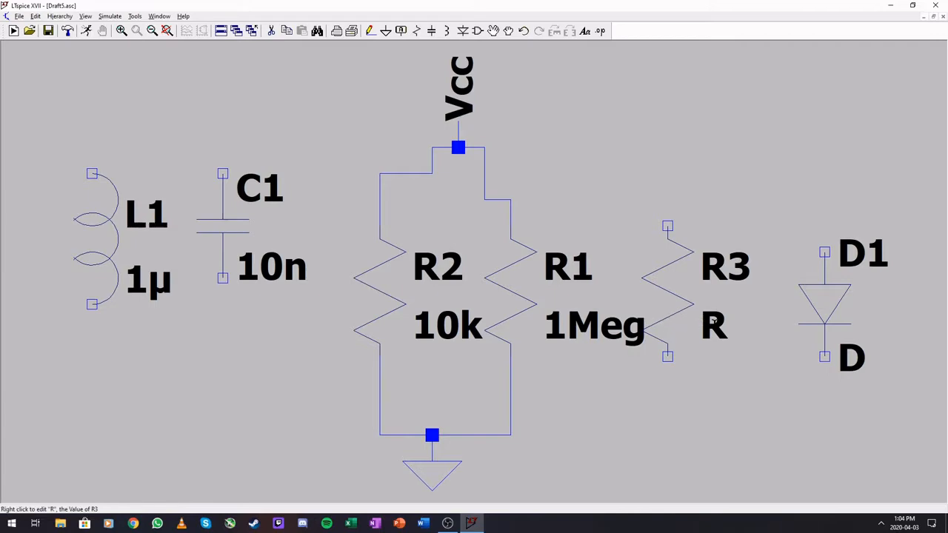
Step: Change the value of inductor L1 to 1m
{"action": "right_click", "coordinate": [156, 289]}
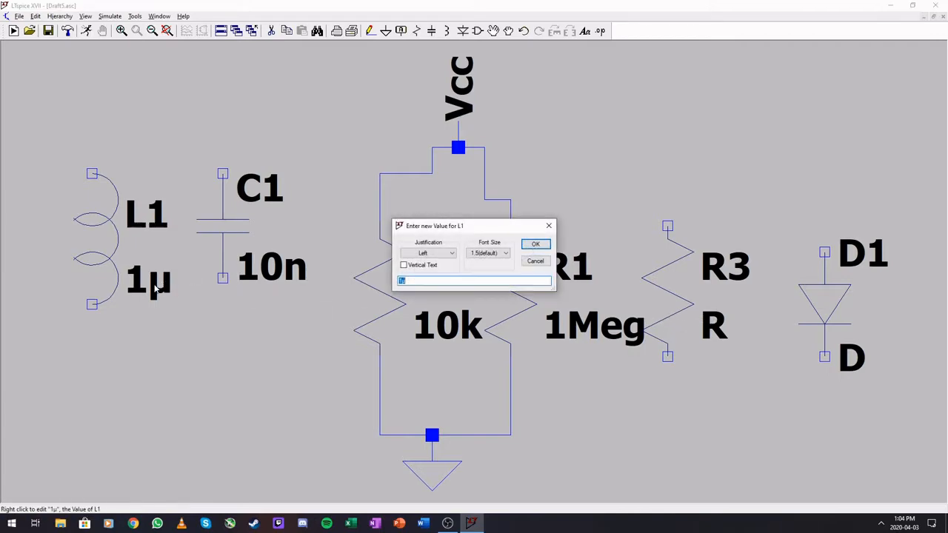
{"action": "type", "text": "1M"}
{"action": "key", "text": "Return"}
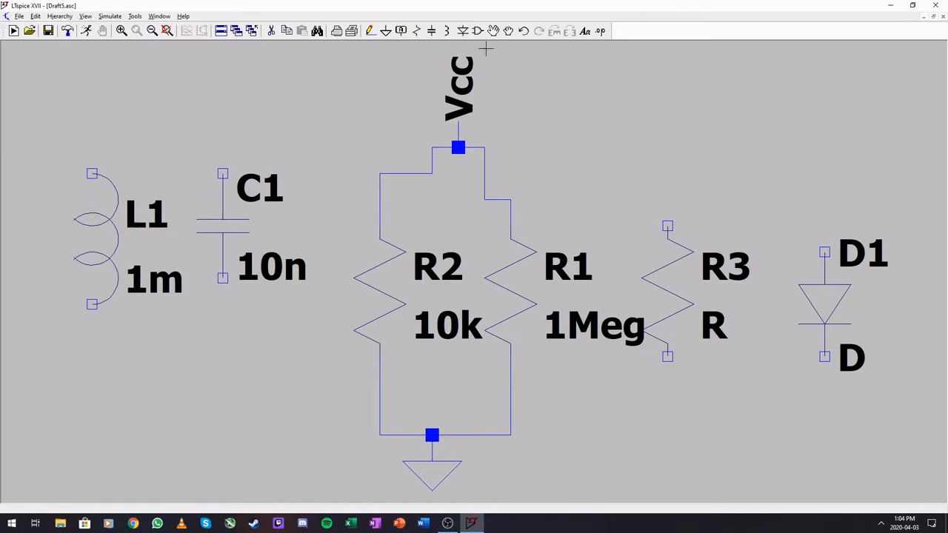
Step: Look through the available diode models and assign the OnSemi 1N4148 silicon diode to D1
{"action": "right_click", "coordinate": [814, 297]}
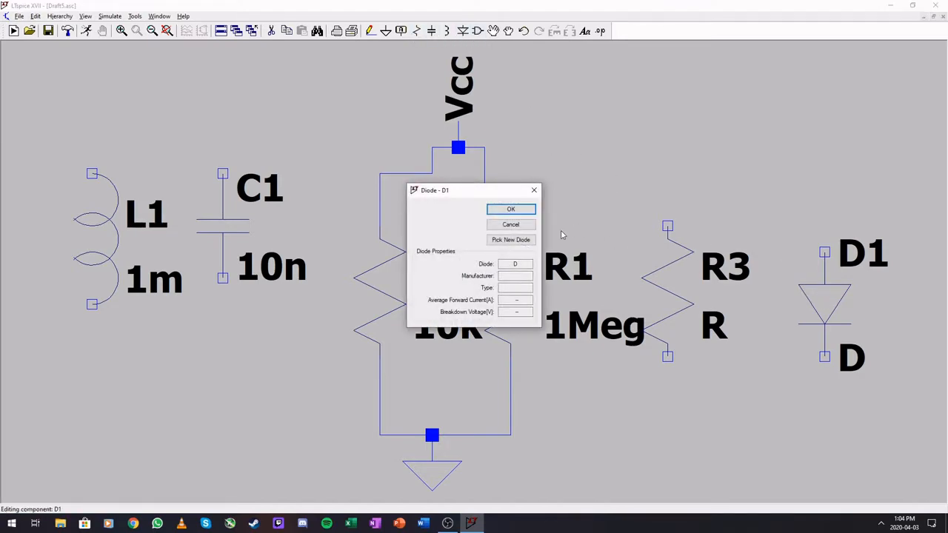
{"action": "left_click", "coordinate": [529, 241]}
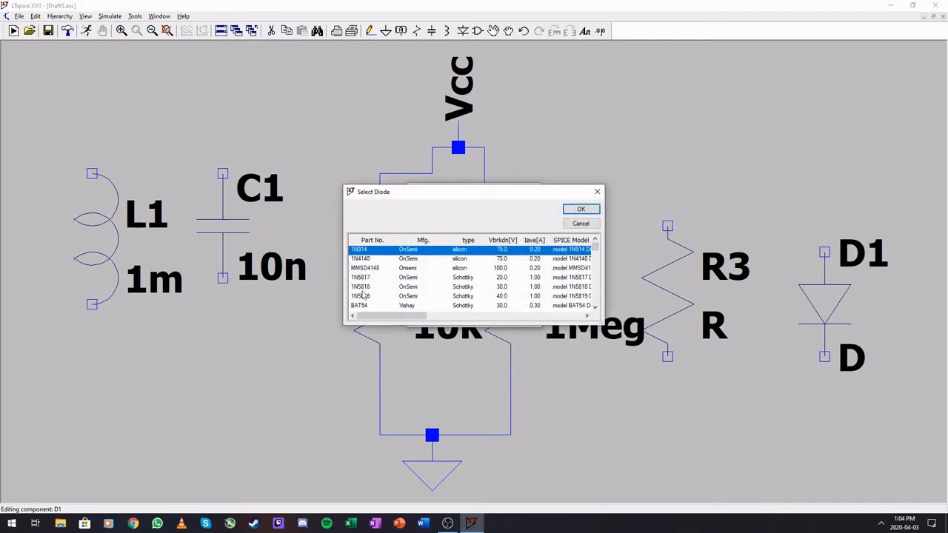
{"action": "scroll", "coordinate": [363, 296], "scroll_direction": "down", "scroll_amount": 3}
{"action": "scroll", "coordinate": [363, 296], "scroll_direction": "down", "scroll_amount": 3}
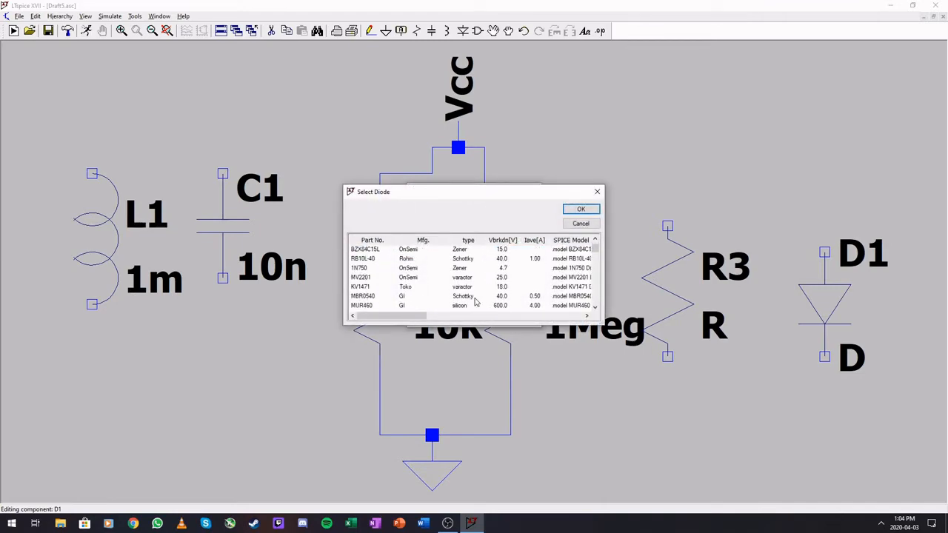
{"action": "scroll", "coordinate": [473, 299], "scroll_direction": "up", "scroll_amount": 2}
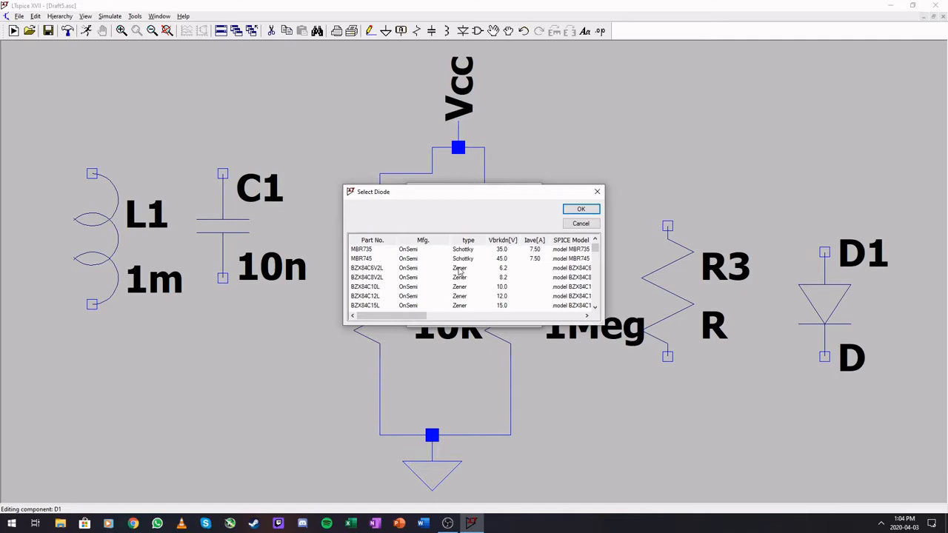
{"action": "scroll", "coordinate": [461, 271], "scroll_direction": "up", "scroll_amount": 2}
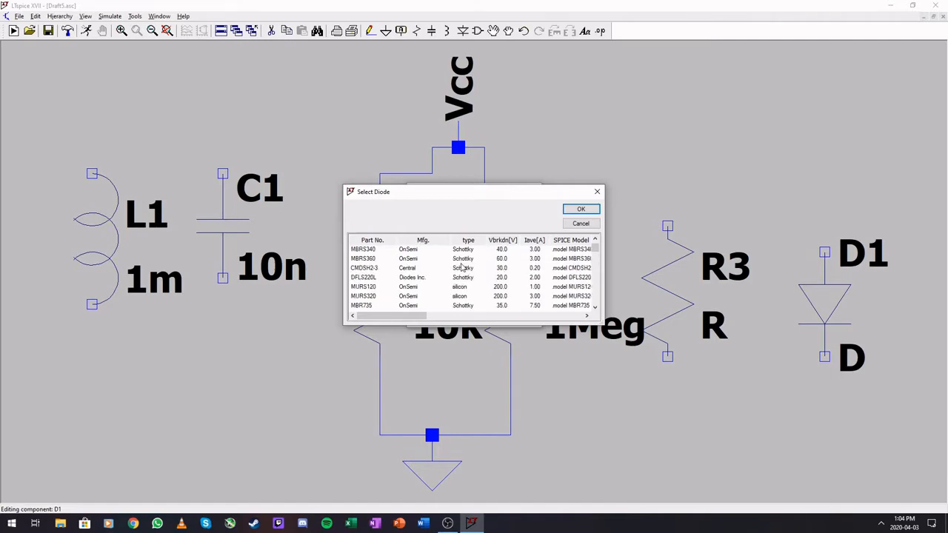
{"action": "scroll", "coordinate": [463, 275], "scroll_direction": "up", "scroll_amount": 3}
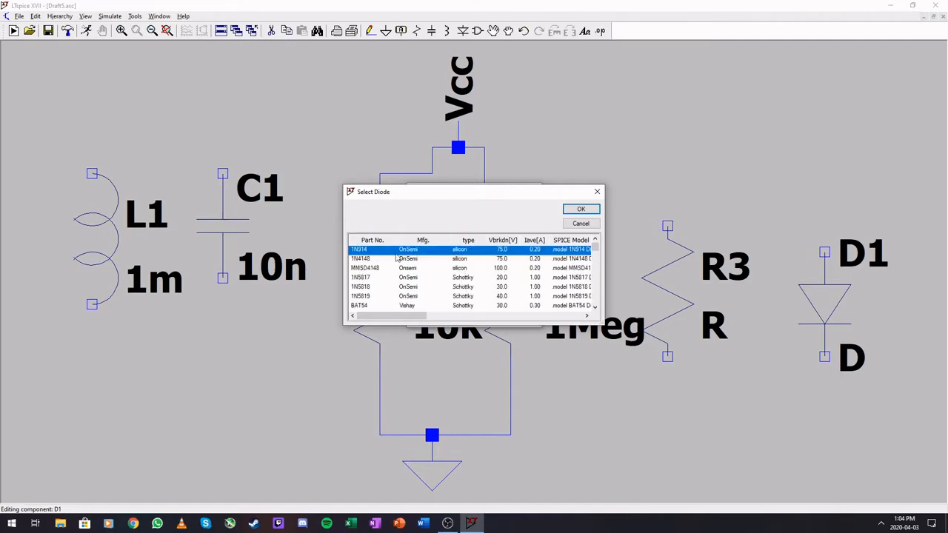
{"action": "left_click", "coordinate": [363, 259]}
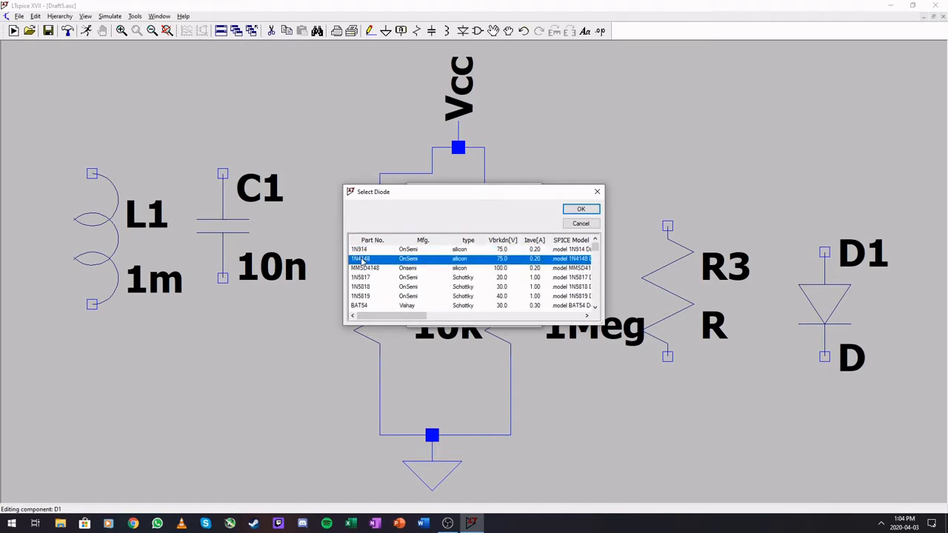
{"action": "left_click", "coordinate": [578, 209]}
{"action": "left_click_drag", "start_coordinate": [701, 408], "coordinate": [643, 398]}
{"action": "scroll", "coordinate": [641, 396], "scroll_direction": "down", "scroll_amount": 1}
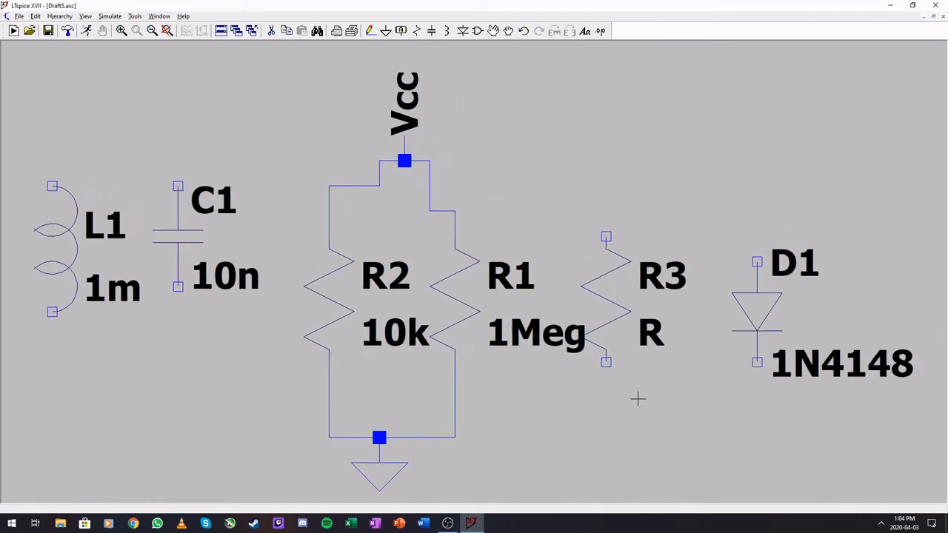
Step: Open the component symbol library to view the available parts, and close it without placing anything
{"action": "left_click", "coordinate": [478, 32]}
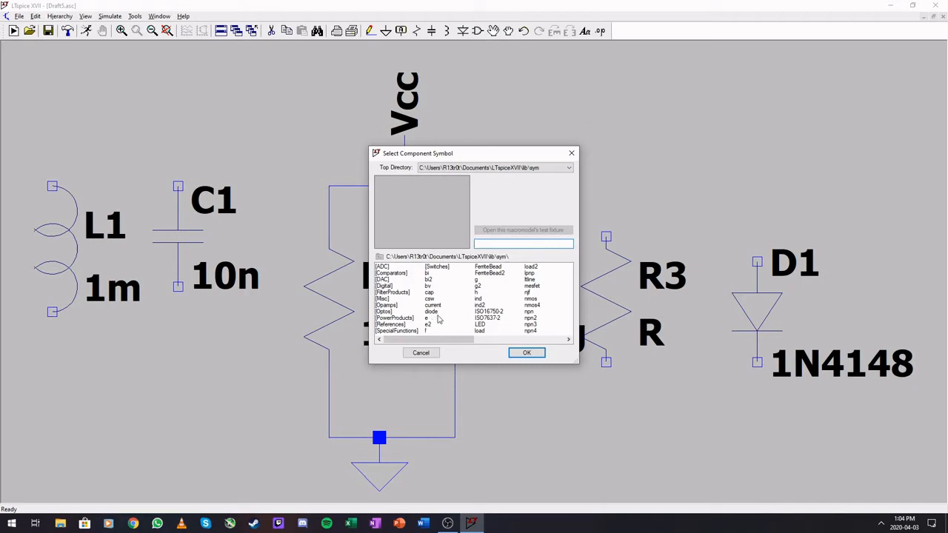
{"action": "left_click", "coordinate": [572, 152]}
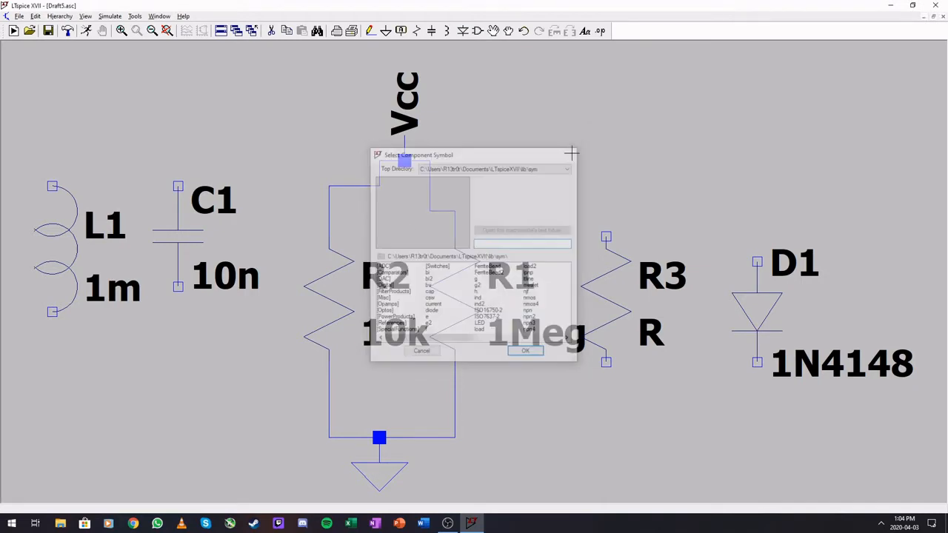
Step: Move resistor R1 out of its wired branch to the empty area above and to the right of the Vcc label
{"action": "left_click", "coordinate": [494, 31]}
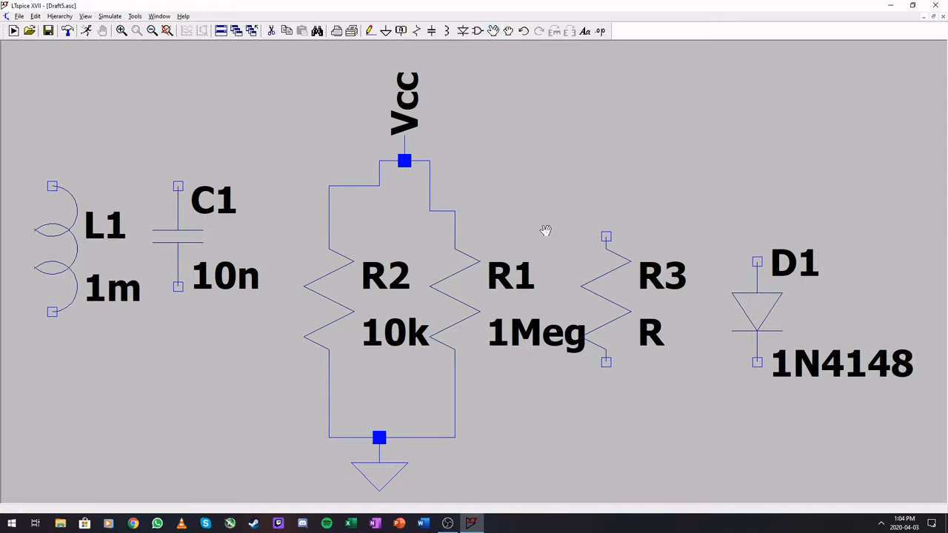
{"action": "left_click", "coordinate": [458, 268]}
{"action": "left_click", "coordinate": [455, 270]}
{"action": "left_click", "coordinate": [456, 292]}
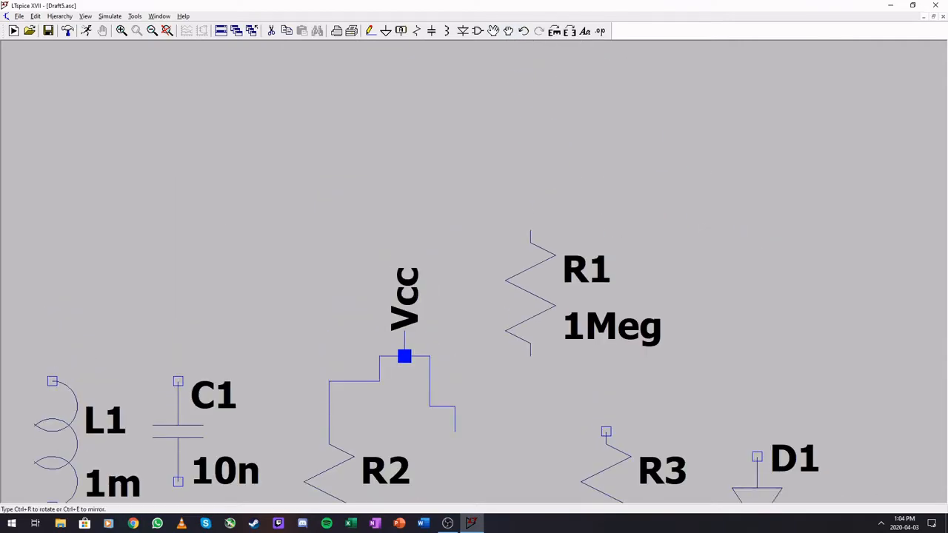
{"action": "left_click", "coordinate": [528, 235]}
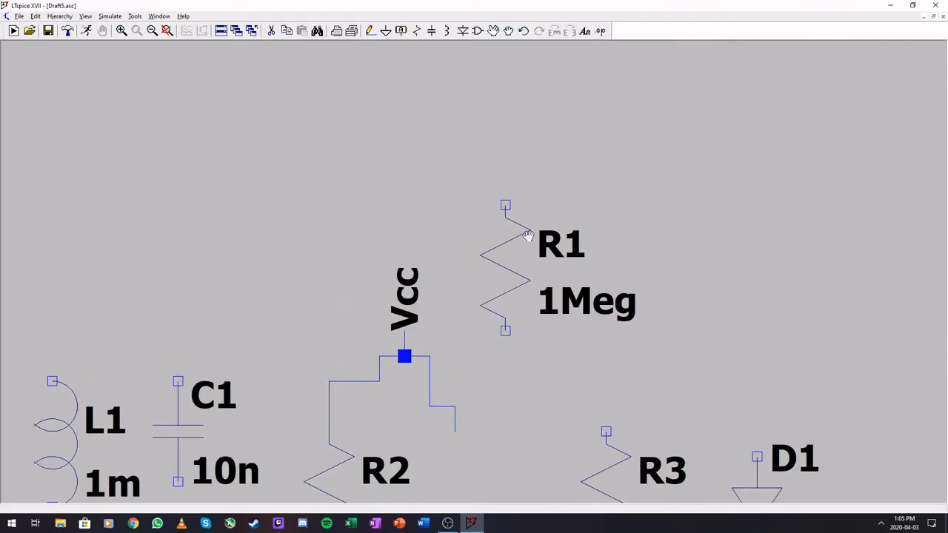
Step: Undo the move of resistor R1, redo it, and undo it again
{"action": "left_click", "coordinate": [523, 30]}
{"action": "left_click", "coordinate": [538, 30]}
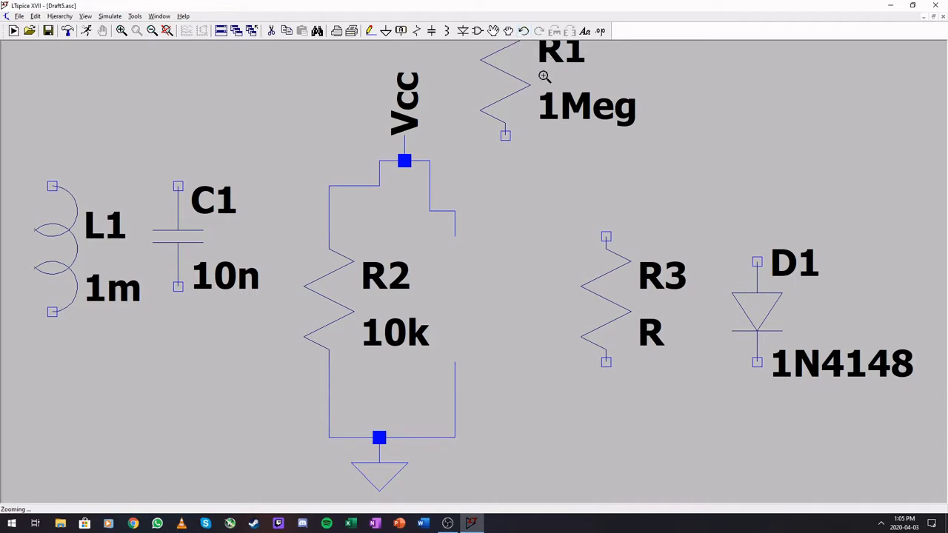
{"action": "key", "text": "Escape"}
{"action": "left_click", "coordinate": [524, 31]}
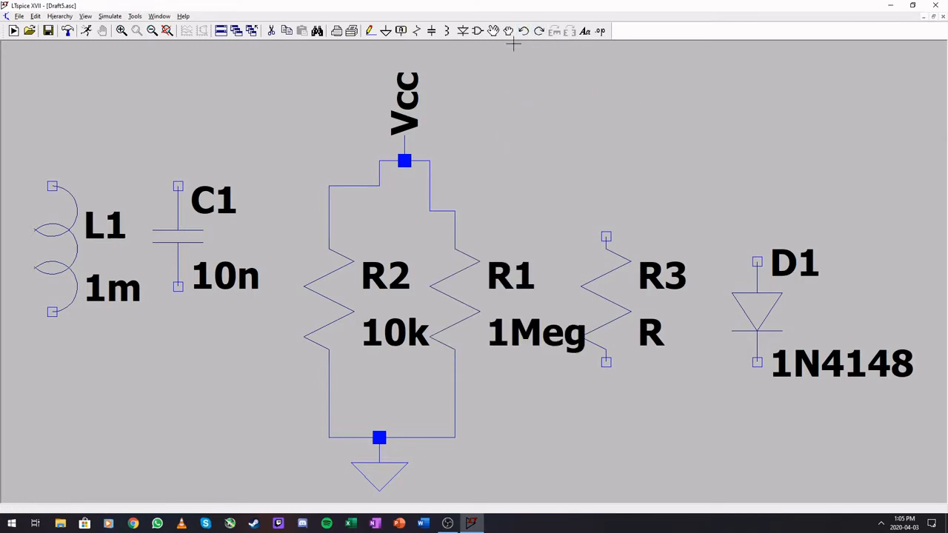
Step: Rotate diode D1 to horizontal, mirror it so it points right, and place it to the right of R3
{"action": "left_click", "coordinate": [493, 31]}
{"action": "left_click", "coordinate": [744, 302]}
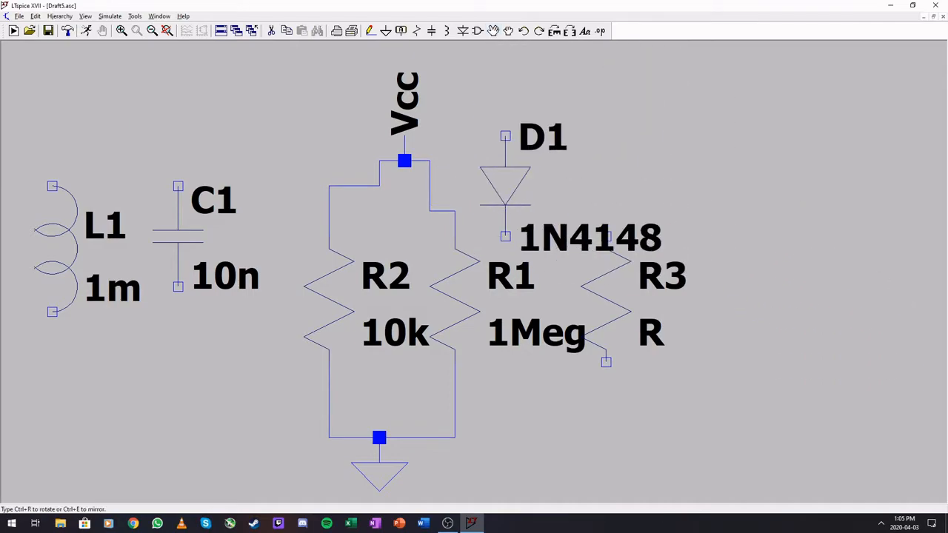
{"action": "key", "text": "ctrl+r"}
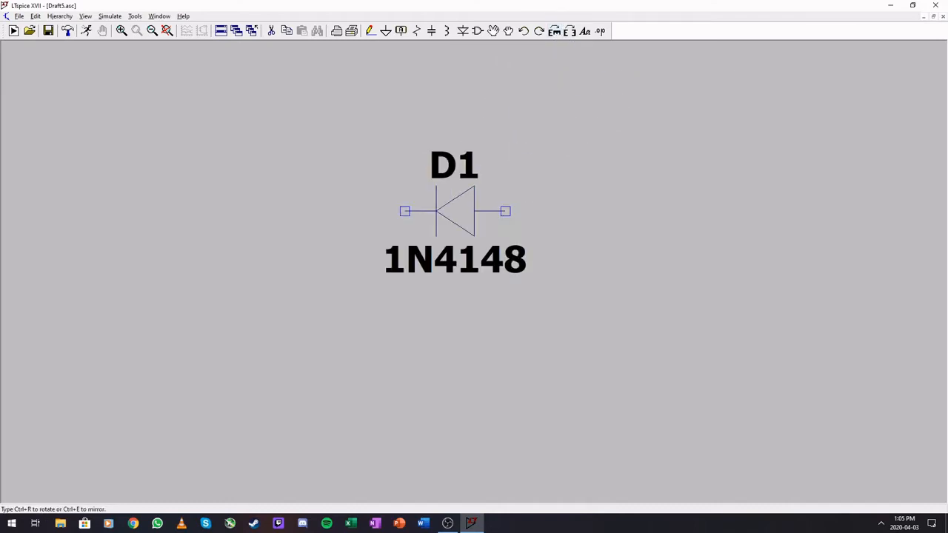
{"action": "left_click", "coordinate": [570, 31]}
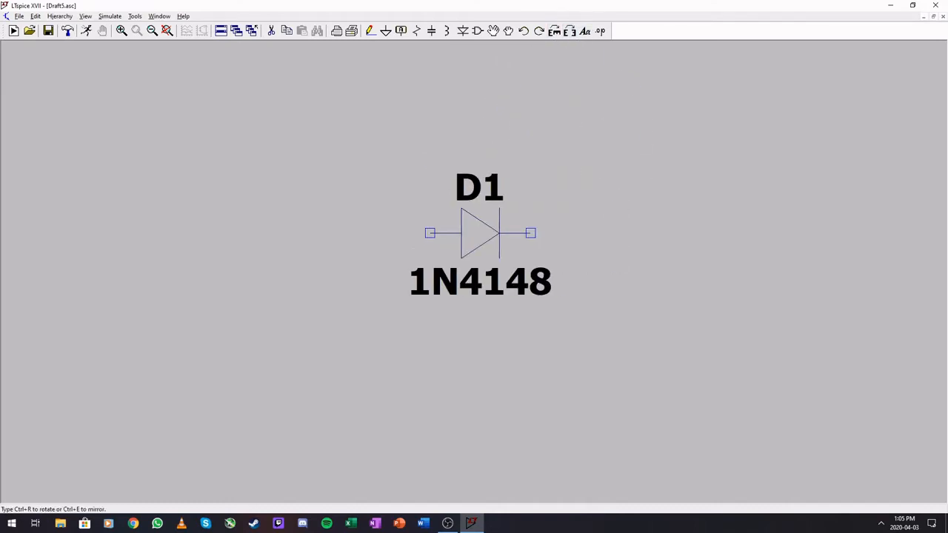
{"action": "left_click", "coordinate": [523, 231]}
{"action": "key", "text": "space"}
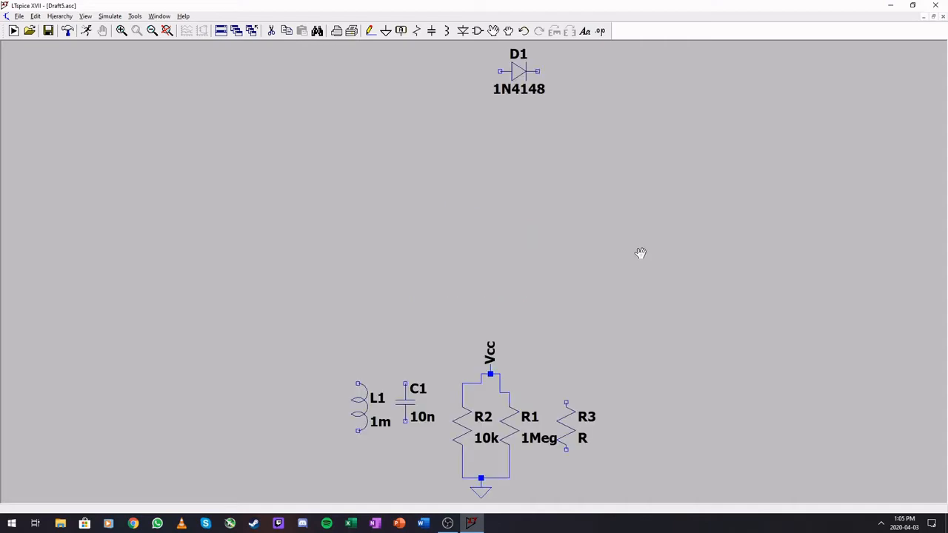
{"action": "left_click", "coordinate": [511, 53]}
{"action": "left_click", "coordinate": [643, 410]}
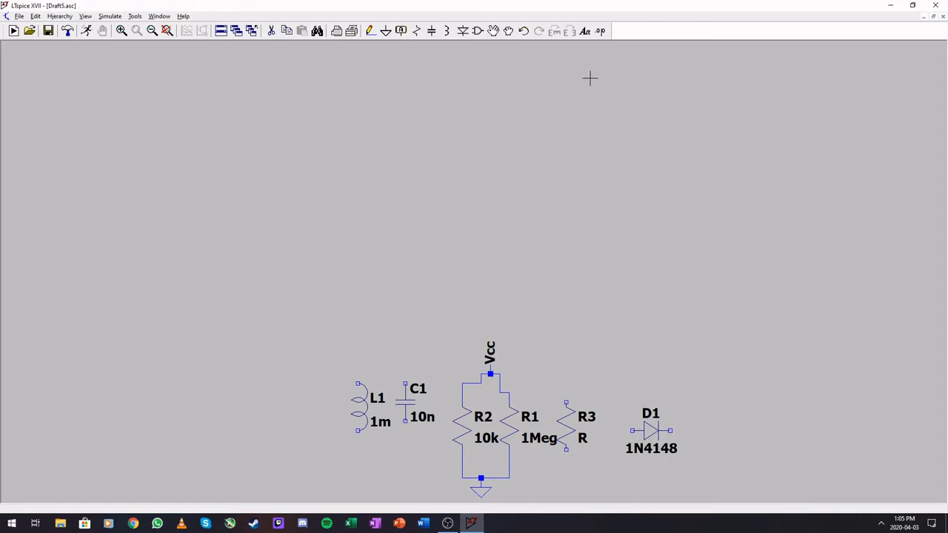
Step: View the schematic comment text editor, cancel it, and open the SPICE directive editor
{"action": "left_click", "coordinate": [584, 31]}
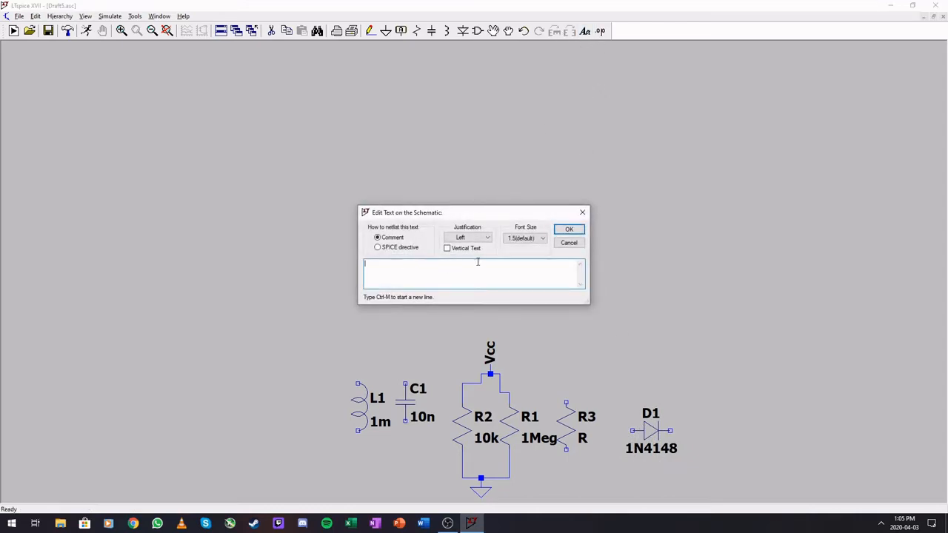
{"action": "left_click", "coordinate": [569, 243]}
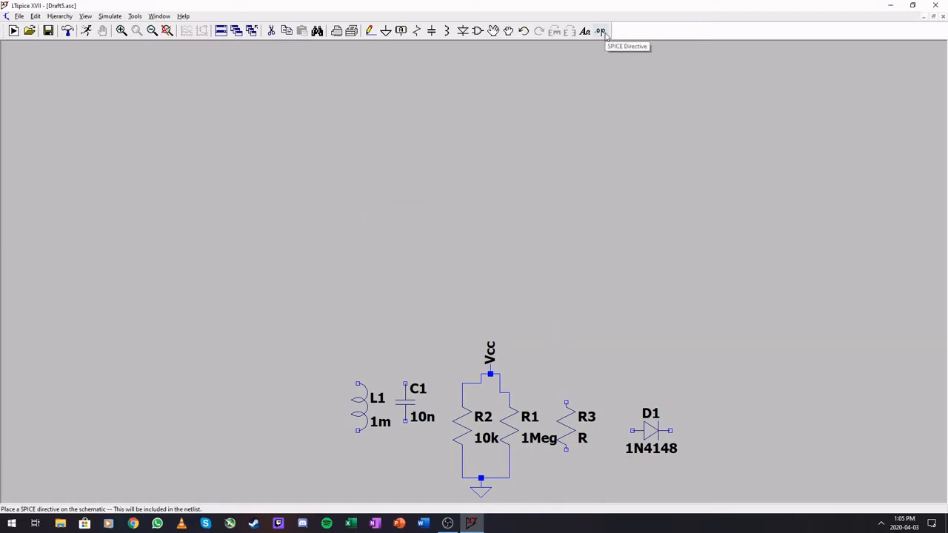
{"action": "left_click", "coordinate": [602, 31]}
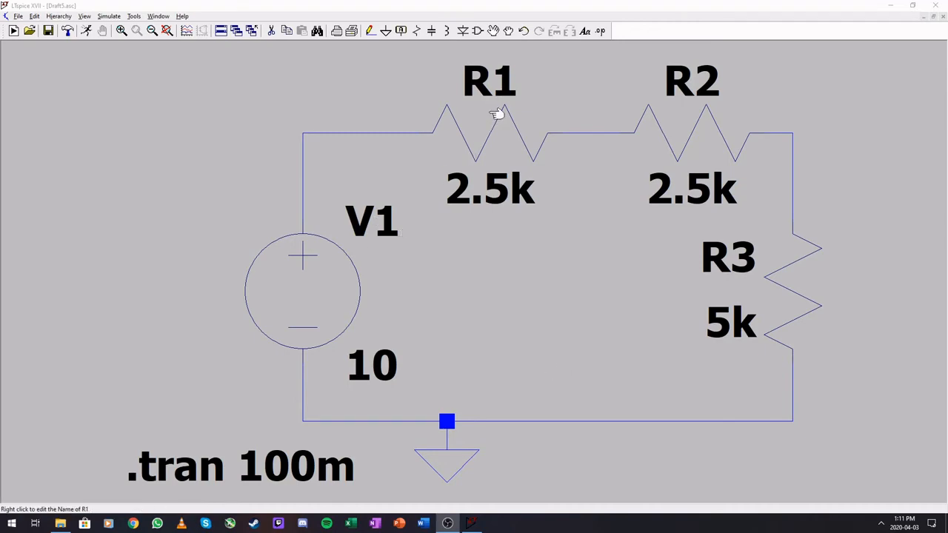
Step: Place DC operating point voltage labels on the R1–R2 wire, the R2–R3 wire and the V1–R1 wire
{"action": "left_click", "coordinate": [591, 133]}
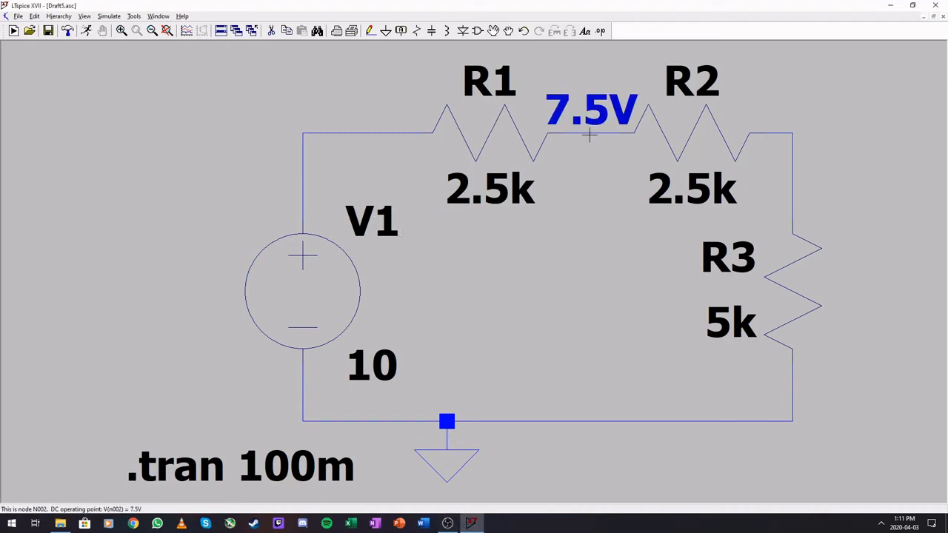
{"action": "left_click", "coordinate": [792, 149]}
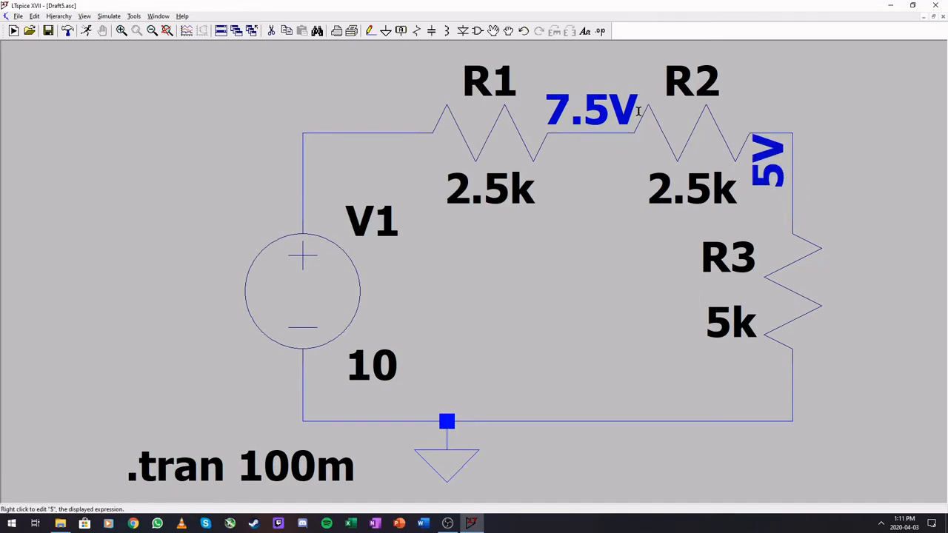
{"action": "left_click", "coordinate": [324, 130]}
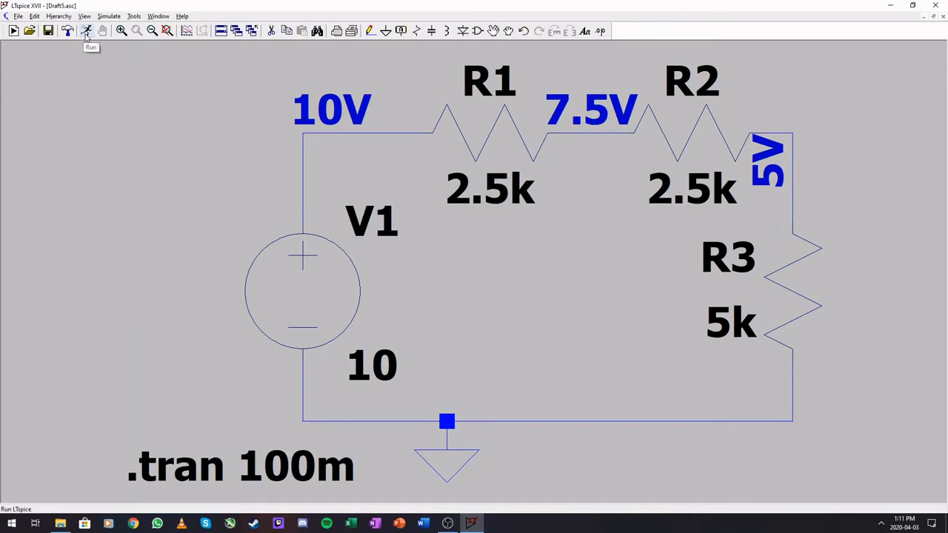
Step: Run the transient simulation and plot the node voltages before R1, between R1 and R2, and between R2 and R3
{"action": "left_click", "coordinate": [86, 31]}
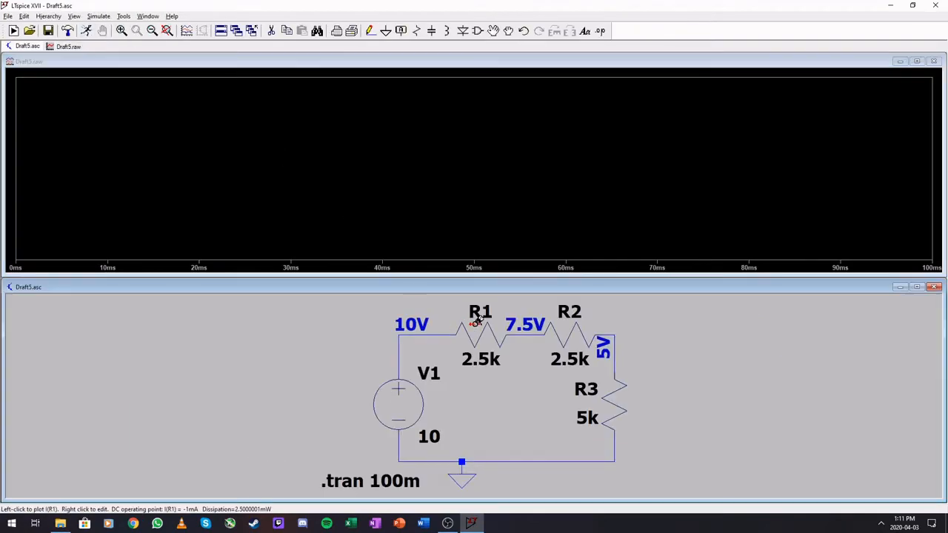
{"action": "left_click", "coordinate": [436, 332]}
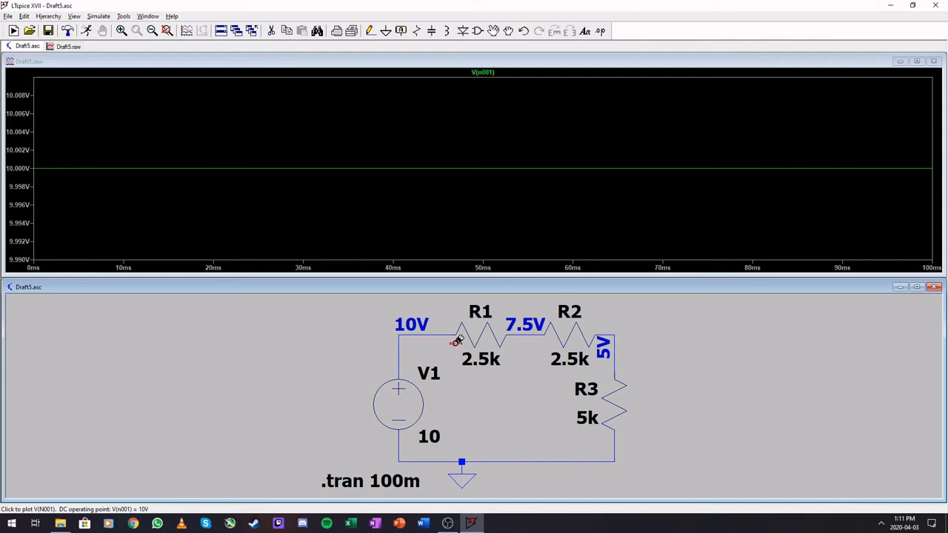
{"action": "left_click", "coordinate": [525, 337]}
{"action": "left_click", "coordinate": [615, 339]}
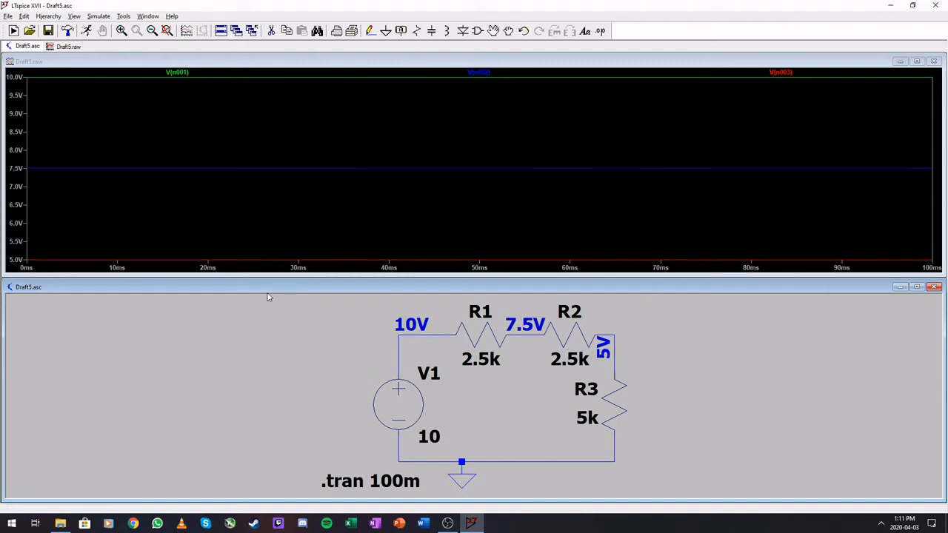
Step: Examine the control panel's compression, save defaults, SPICE, drafting, waveform, netlist and search path settings
{"action": "left_click", "coordinate": [68, 31]}
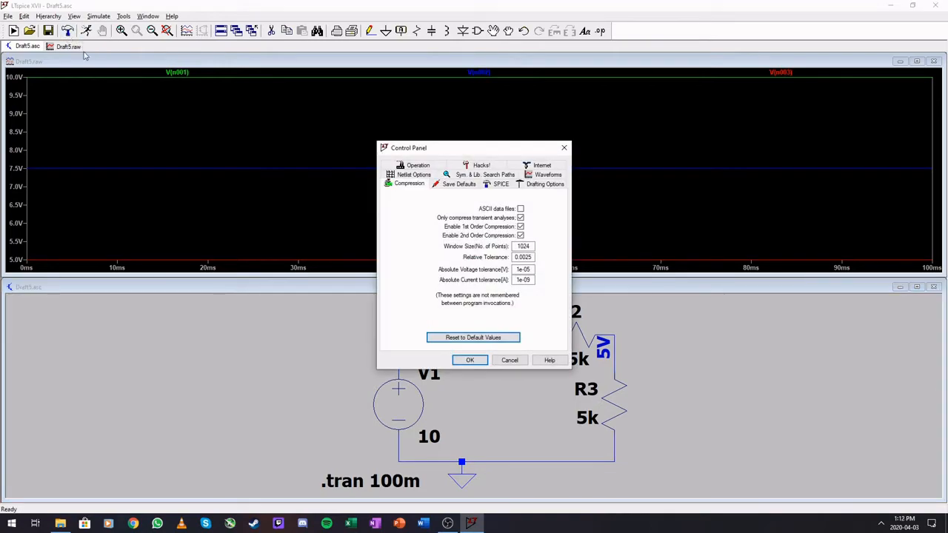
{"action": "left_click_drag", "start_coordinate": [442, 146], "coordinate": [409, 169]}
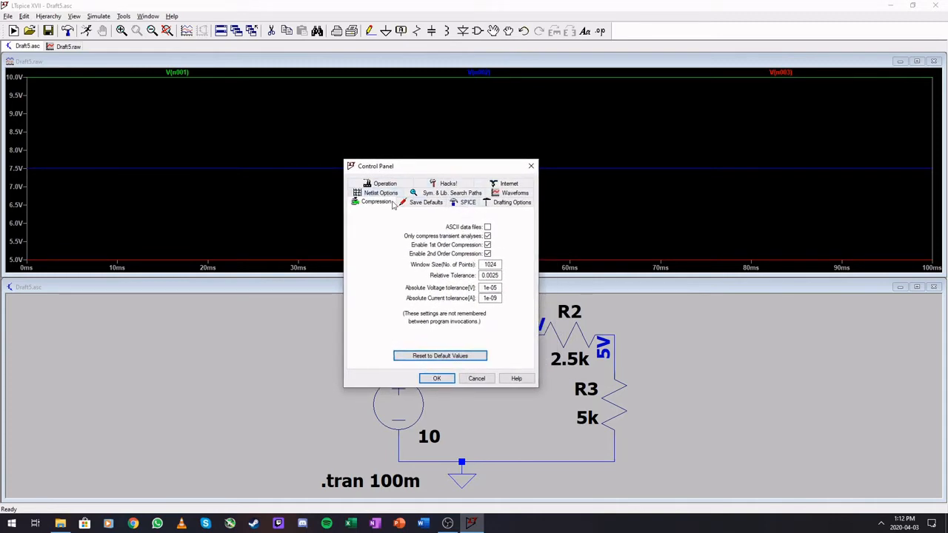
{"action": "left_click", "coordinate": [427, 206]}
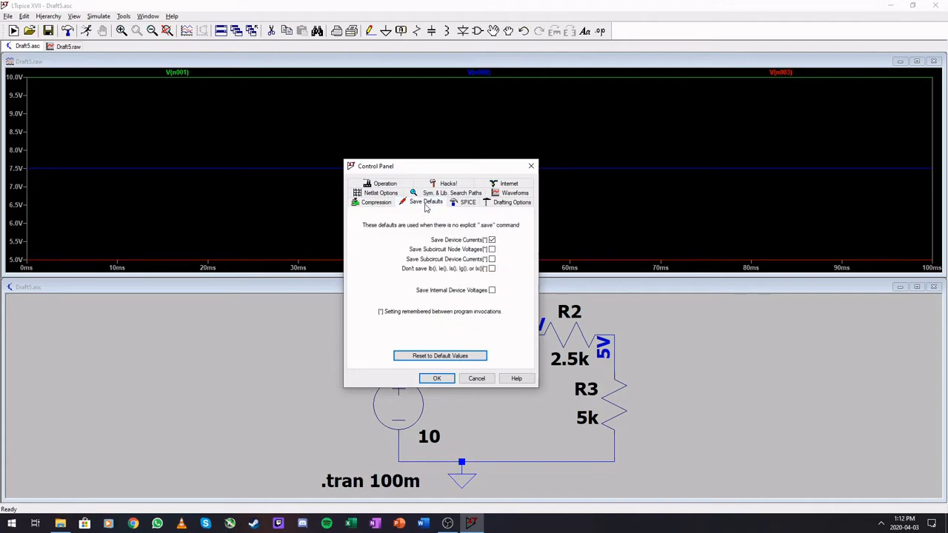
{"action": "left_click", "coordinate": [456, 207]}
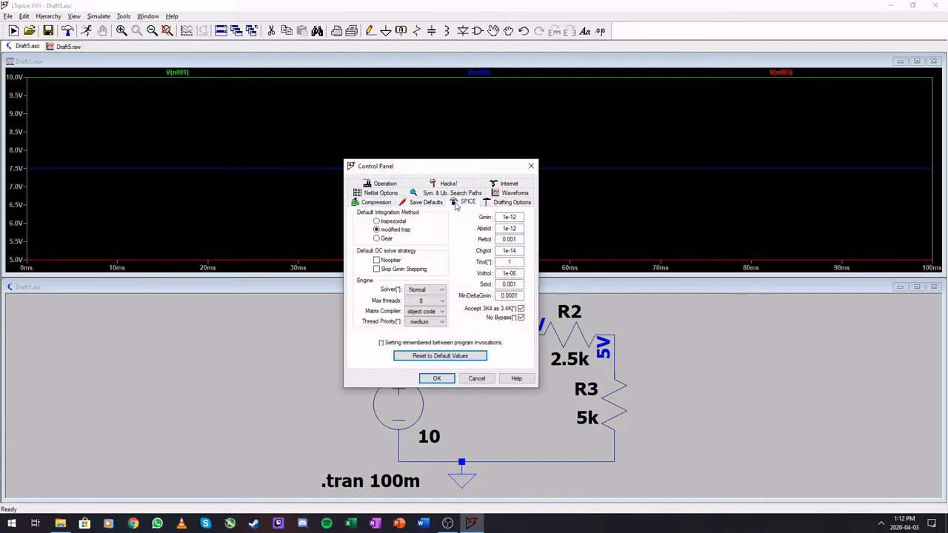
{"action": "left_click", "coordinate": [498, 202]}
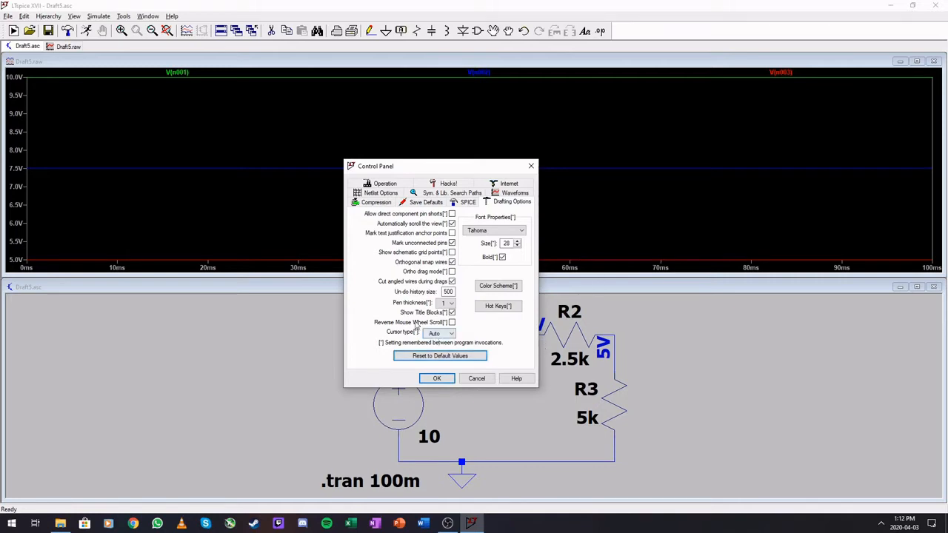
{"action": "left_click", "coordinate": [507, 194]}
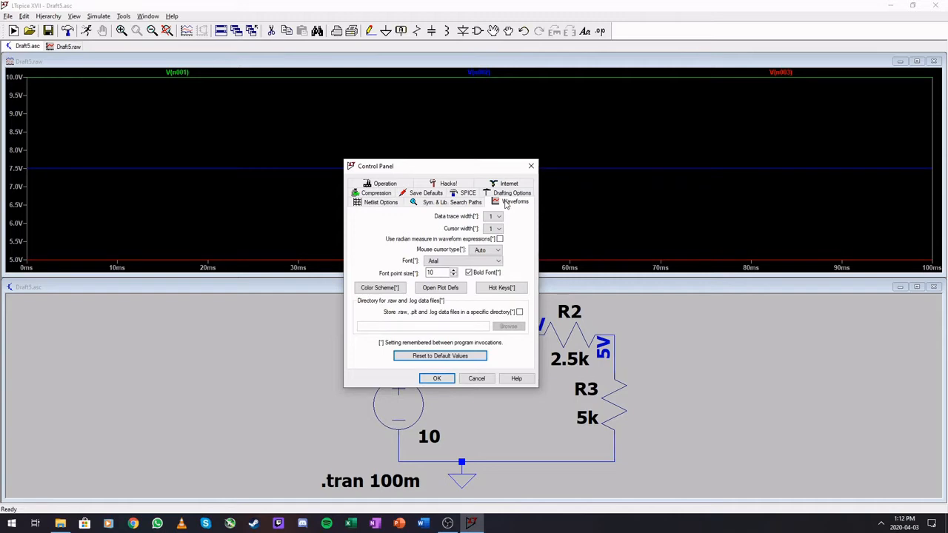
{"action": "left_click", "coordinate": [378, 205]}
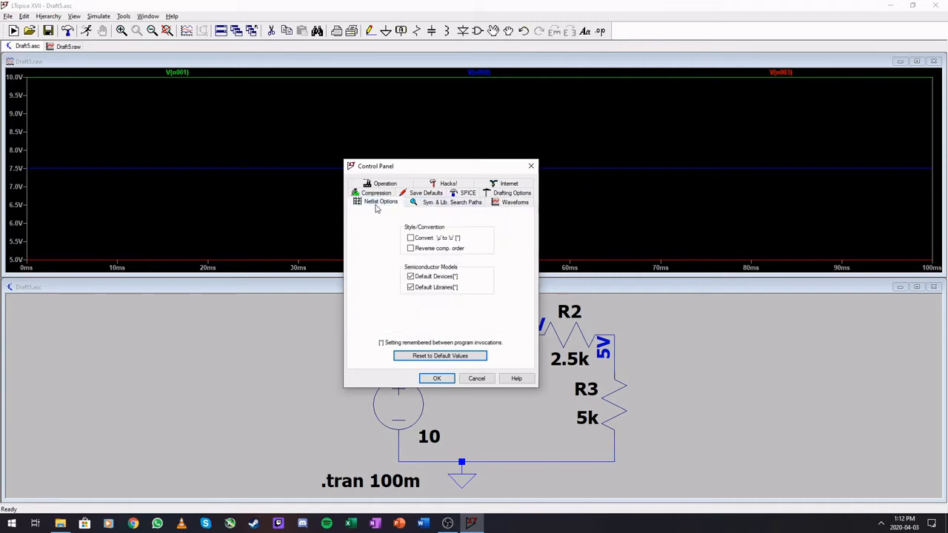
{"action": "left_click", "coordinate": [440, 205]}
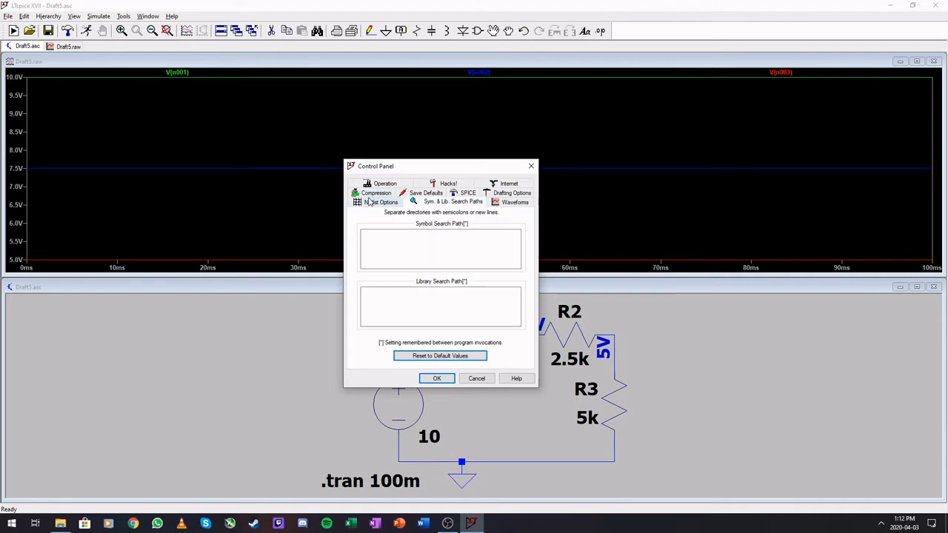
Step: Reduce the schematic font size to 16 in the drafting options
{"action": "left_click", "coordinate": [509, 195]}
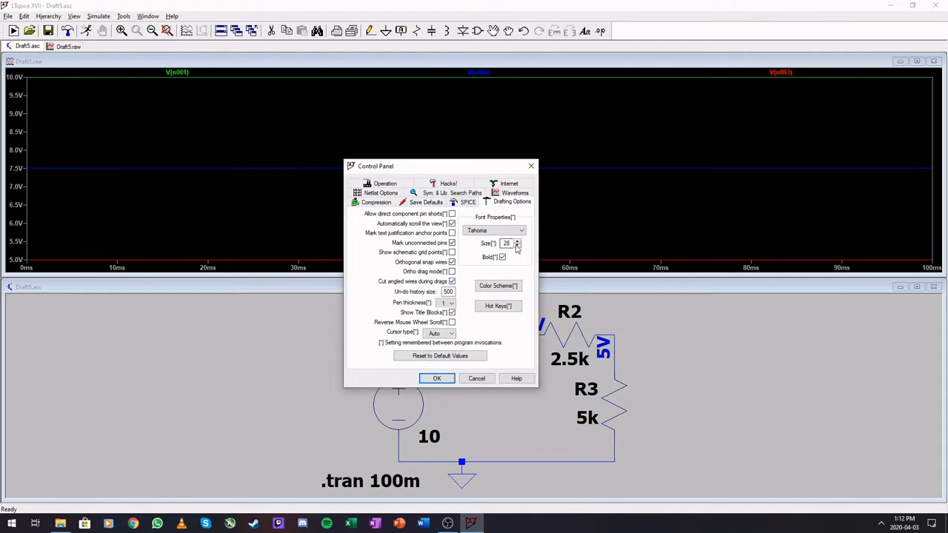
{"action": "left_click", "coordinate": [517, 248]}
{"action": "left_click", "coordinate": [516, 247]}
{"action": "left_click", "coordinate": [517, 247]}
{"action": "left_click", "coordinate": [517, 248]}
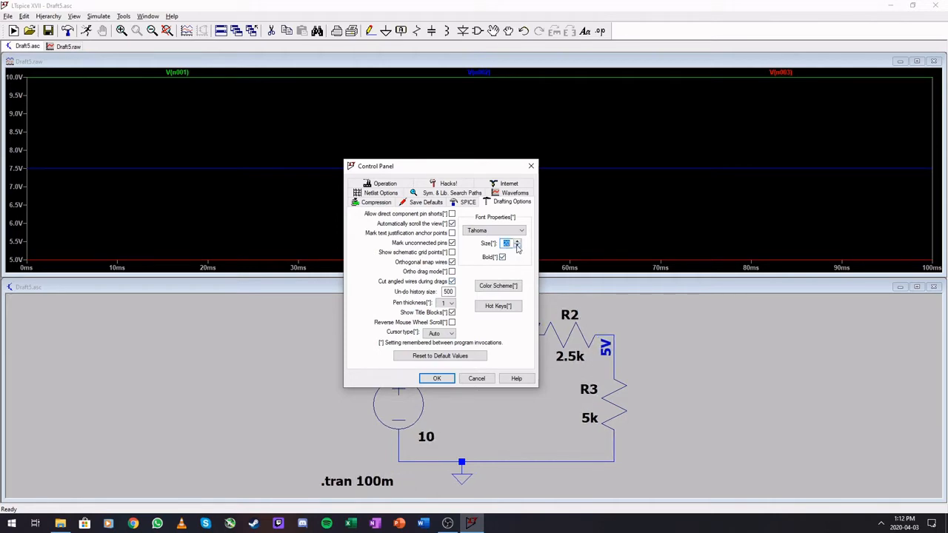
{"action": "left_click", "coordinate": [517, 247]}
{"action": "left_click", "coordinate": [517, 247]}
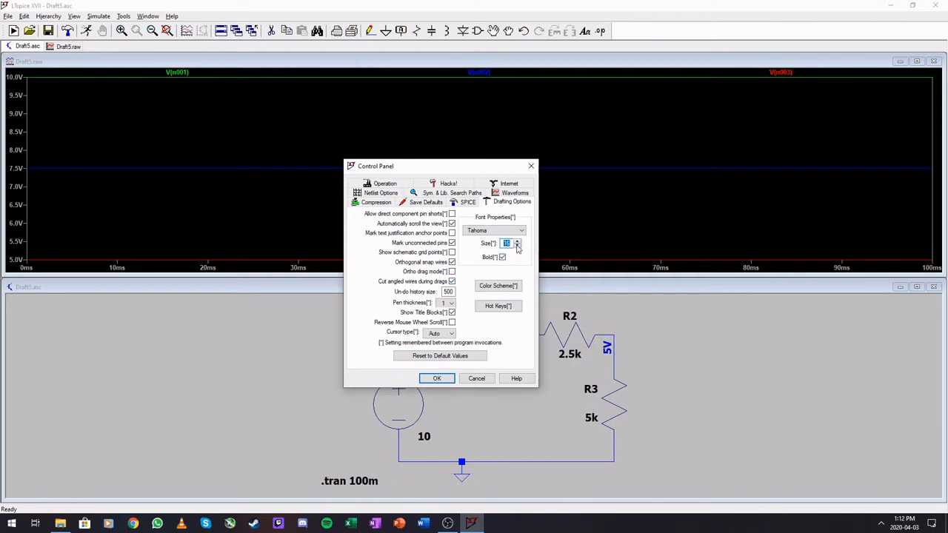
Step: Turn off bold for the schematic font and set its size to 22
{"action": "left_click", "coordinate": [503, 258]}
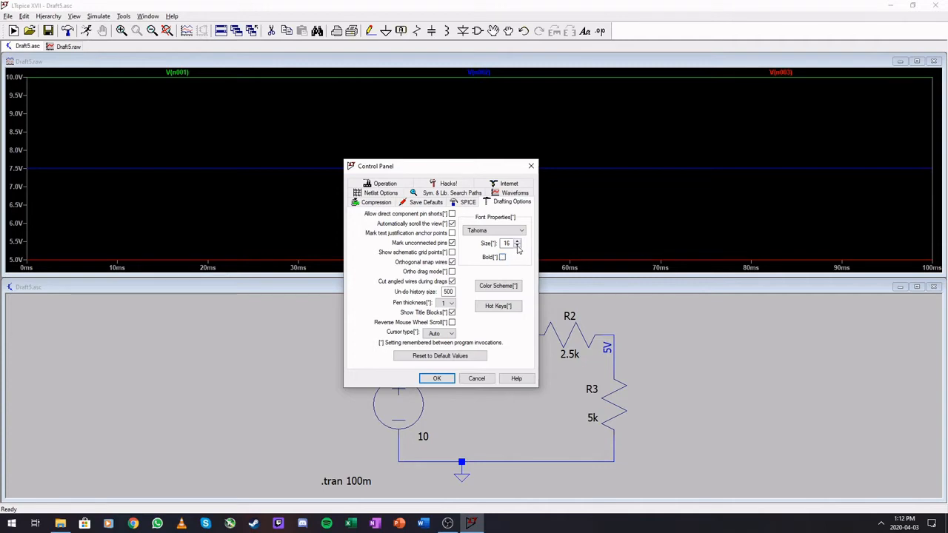
{"action": "left_click", "coordinate": [518, 248]}
{"action": "left_click", "coordinate": [519, 241]}
{"action": "left_click", "coordinate": [519, 242]}
{"action": "left_click", "coordinate": [520, 242]}
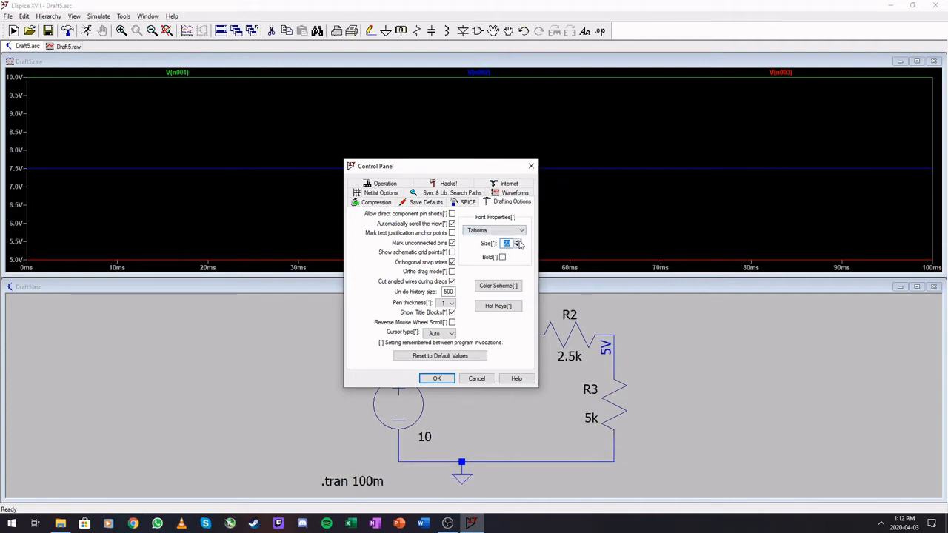
{"action": "left_click", "coordinate": [519, 242]}
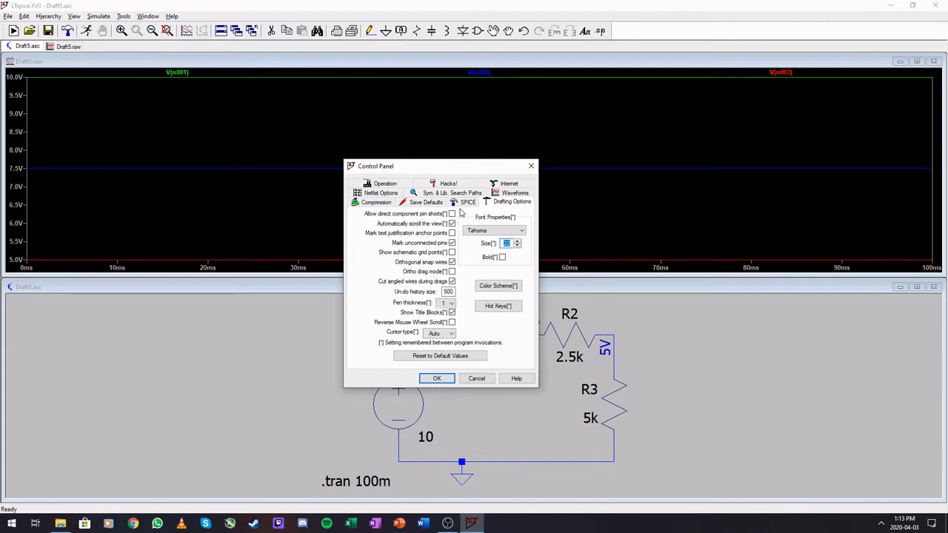
Step: Try the Arial, Arial Narrow and MS Shell Dlg fonts for the schematic, and set the font back to Tahoma
{"action": "left_click", "coordinate": [498, 231]}
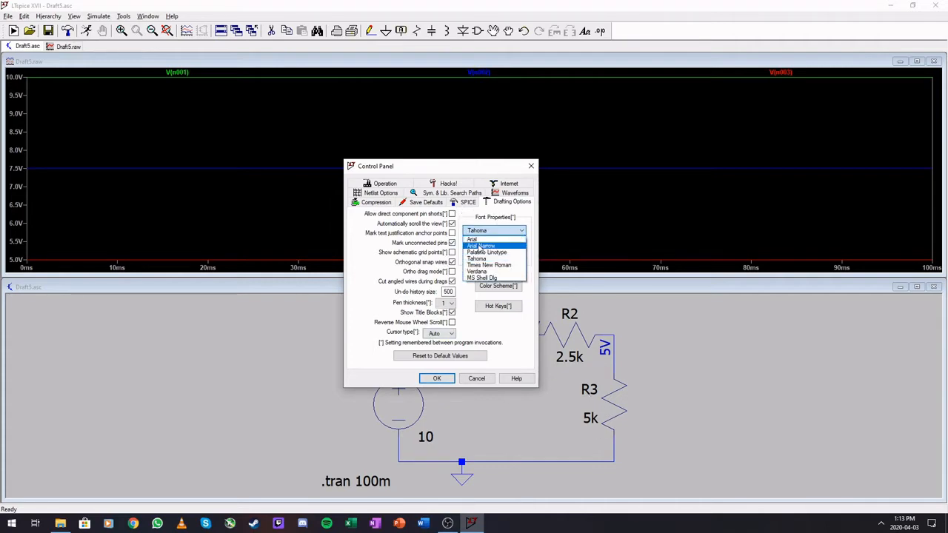
{"action": "left_click", "coordinate": [476, 240]}
{"action": "left_click", "coordinate": [482, 231]}
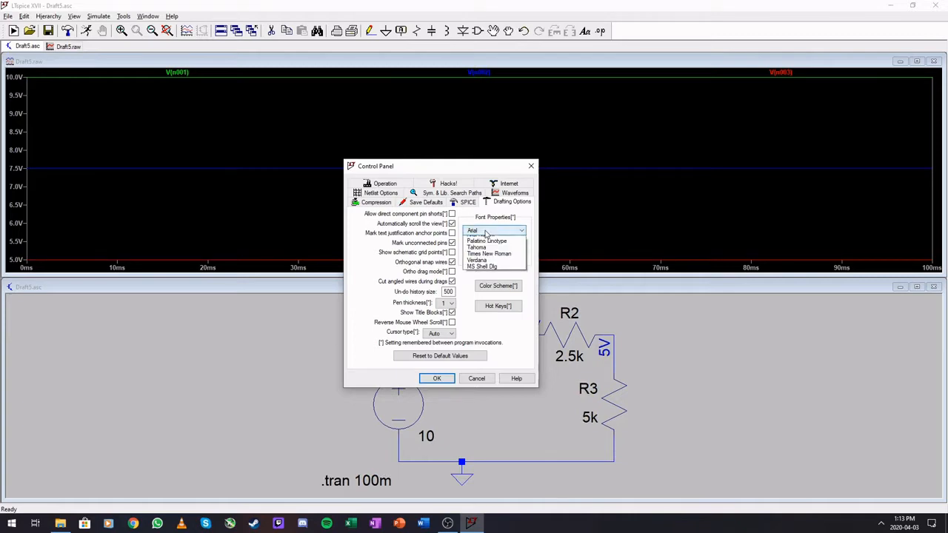
{"action": "left_click", "coordinate": [486, 245]}
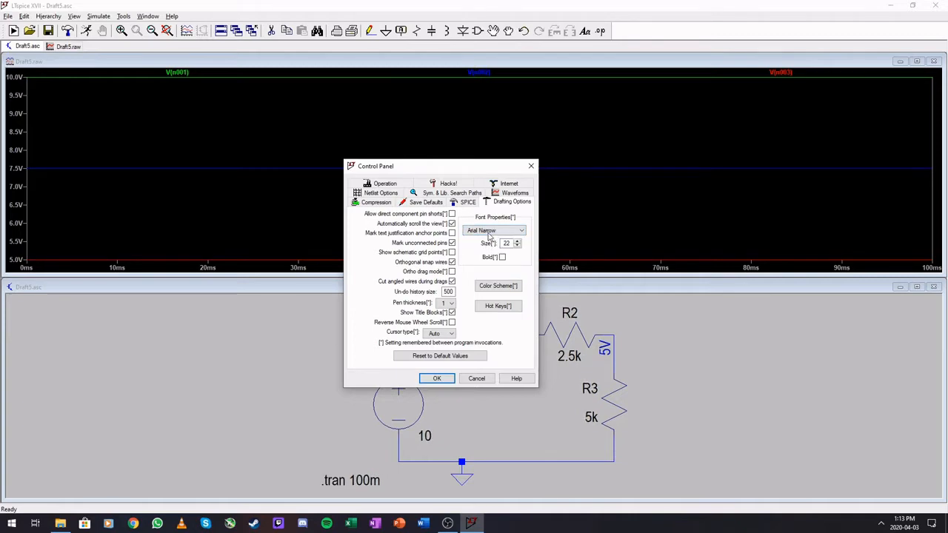
{"action": "left_click", "coordinate": [489, 233]}
{"action": "left_click", "coordinate": [495, 279]}
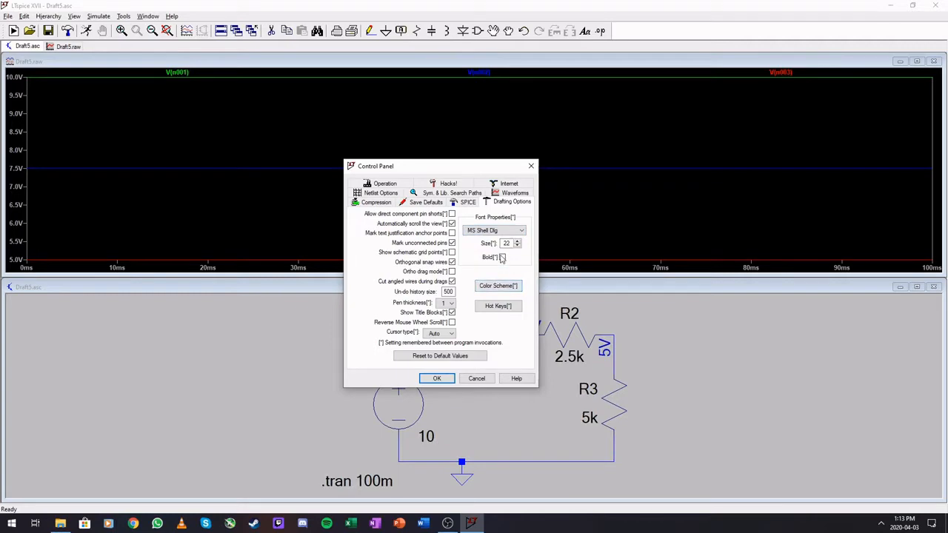
{"action": "left_click", "coordinate": [493, 233]}
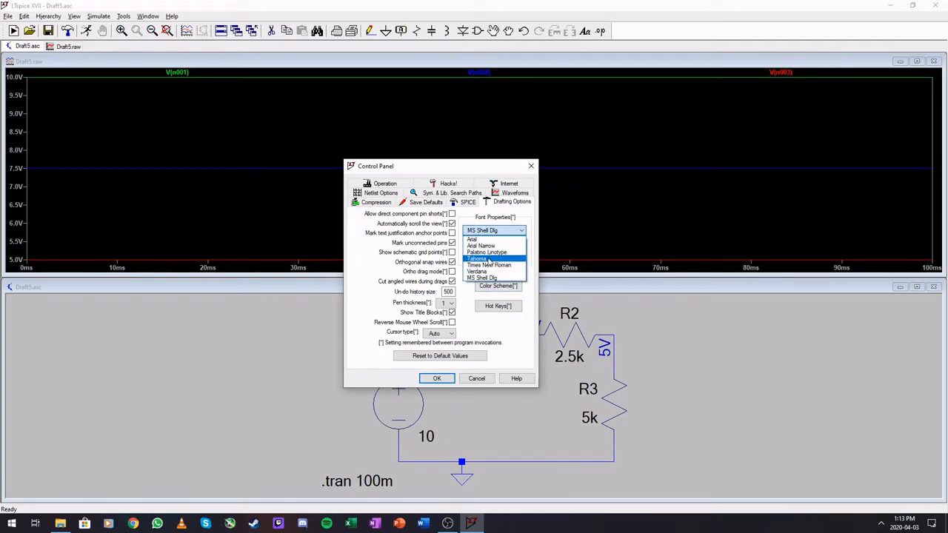
{"action": "left_click", "coordinate": [488, 258]}
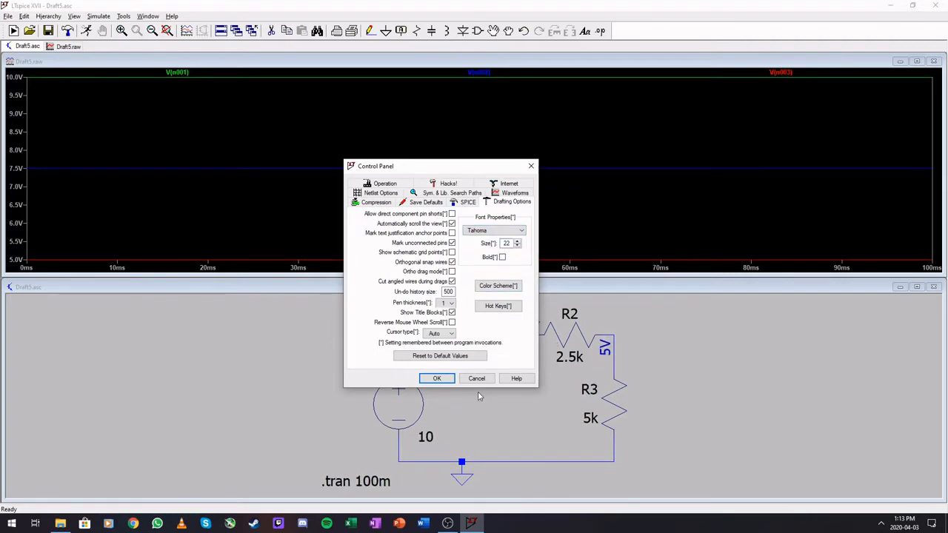
Step: Set the schematic color scheme's component fill-in and background to white (255, 255, 255)
{"action": "left_click", "coordinate": [489, 291]}
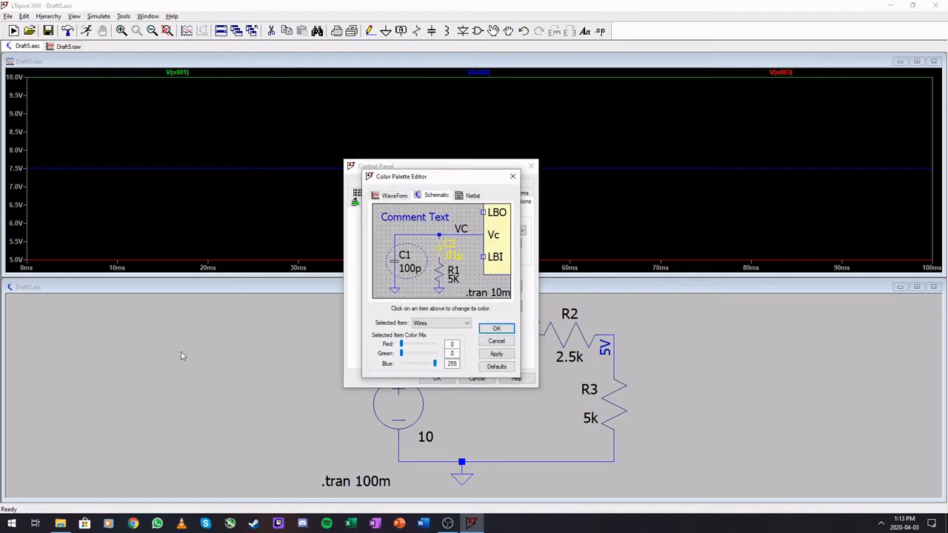
{"action": "left_click", "coordinate": [409, 291]}
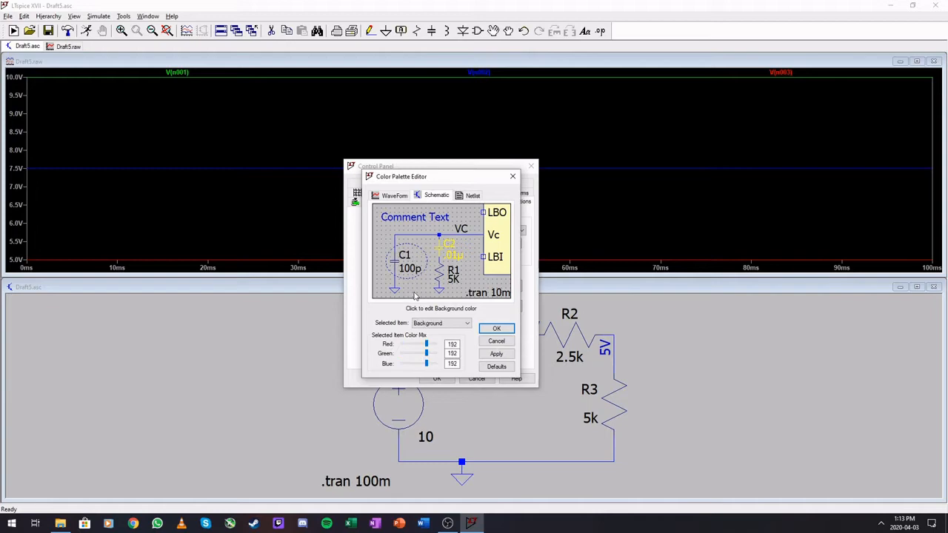
{"action": "left_click", "coordinate": [402, 240]}
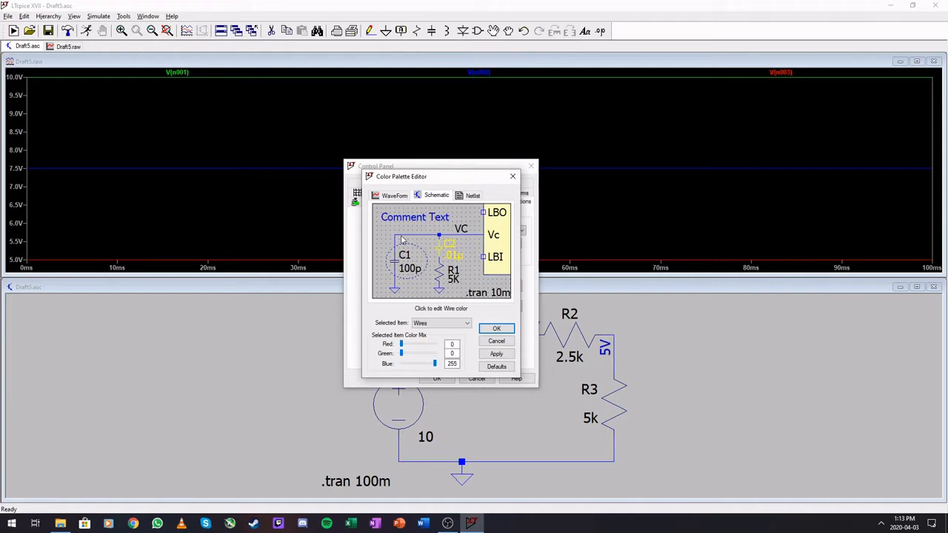
{"action": "left_click", "coordinate": [500, 271]}
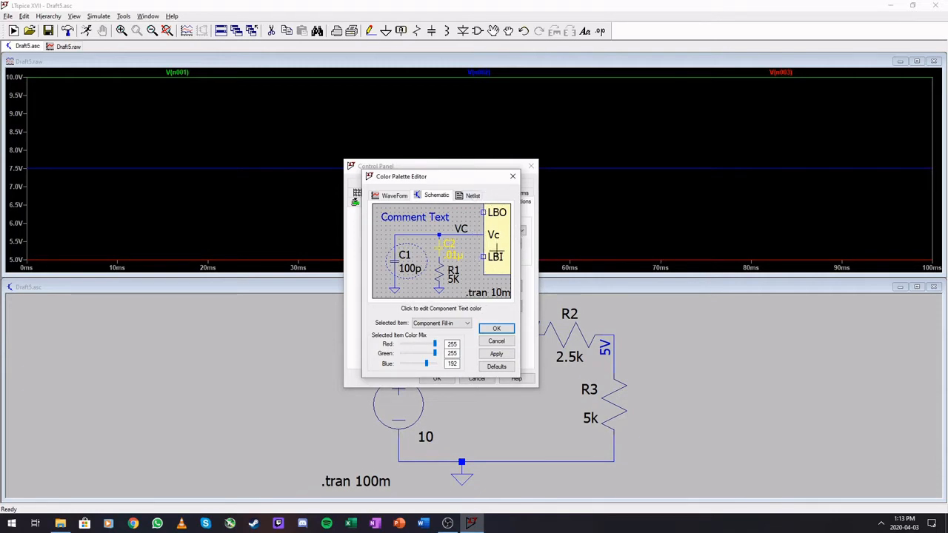
{"action": "left_click_drag", "start_coordinate": [426, 364], "coordinate": [437, 364]}
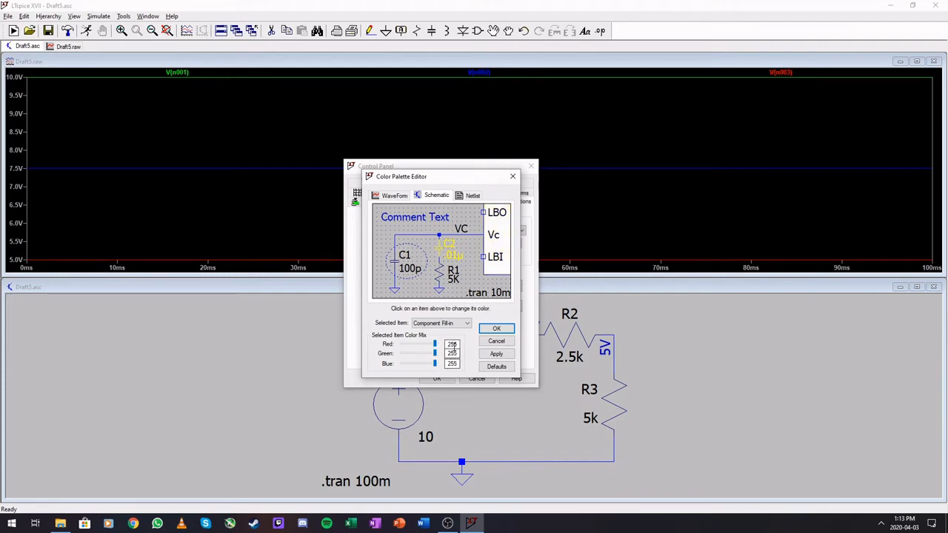
{"action": "left_click", "coordinate": [475, 283]}
{"action": "left_click_drag", "start_coordinate": [427, 344], "coordinate": [440, 364]}
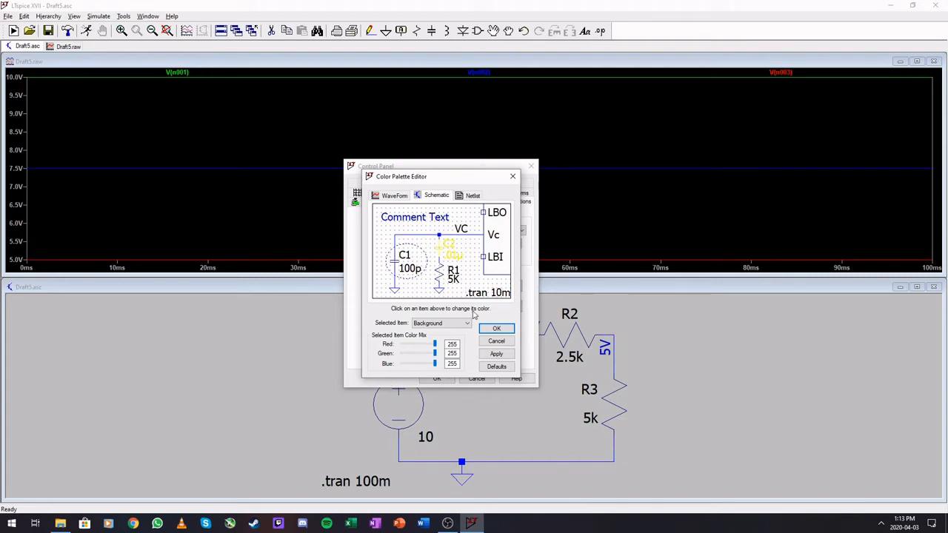
Step: Set the schematic's highlight and graphic flag colors to black (0, 0, 0)
{"action": "left_click", "coordinate": [457, 259]}
{"action": "left_click_drag", "start_coordinate": [435, 345], "coordinate": [395, 359]}
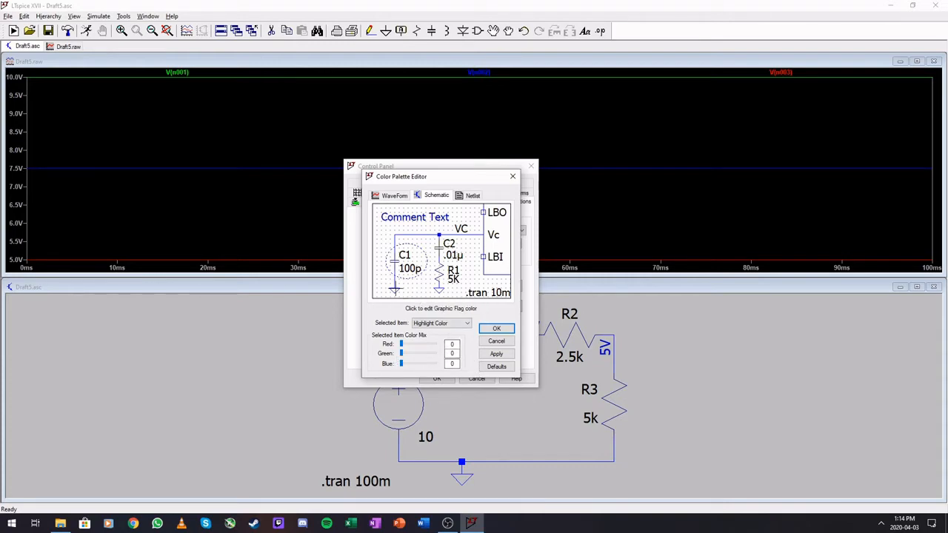
{"action": "left_click", "coordinate": [395, 289]}
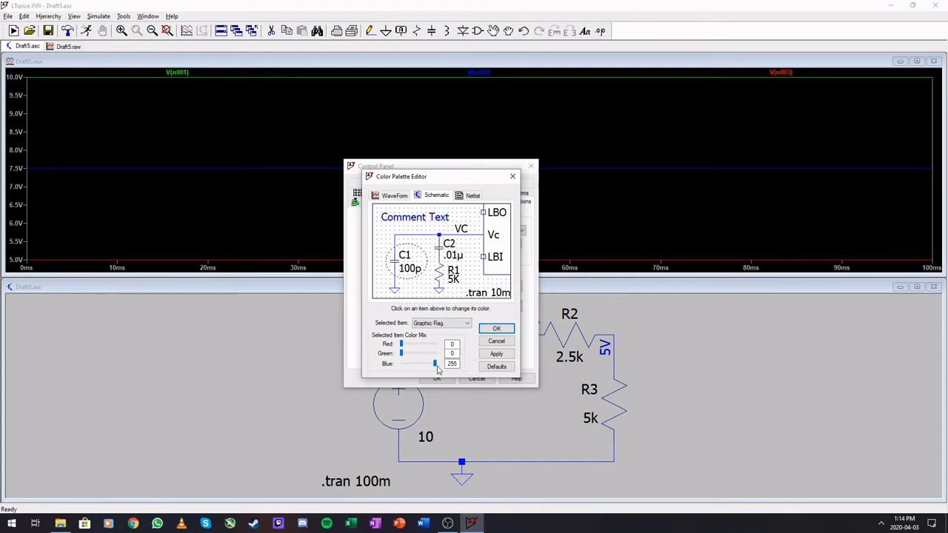
{"action": "left_click_drag", "start_coordinate": [438, 369], "coordinate": [386, 370]}
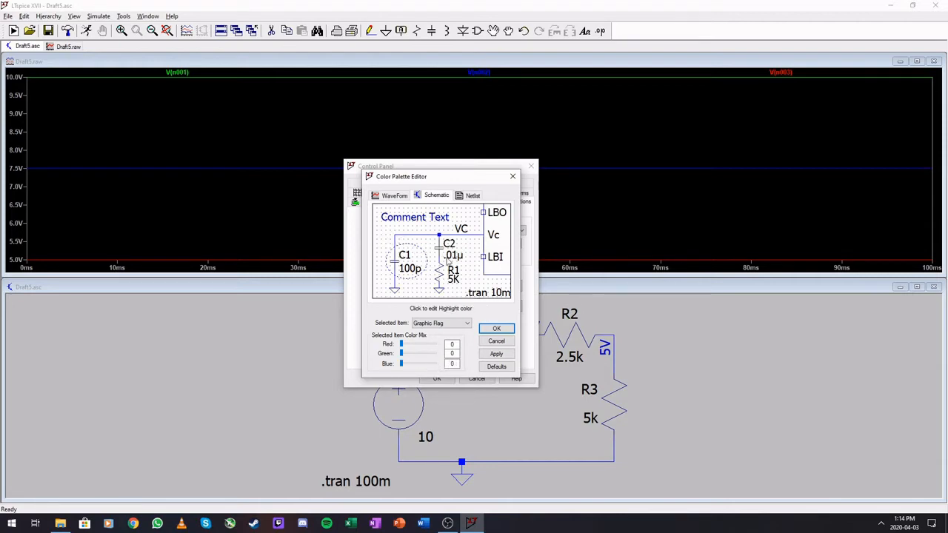
Step: Set the schematic's wire, junction and comment text colors to black (0, 0, 0)
{"action": "left_click", "coordinate": [414, 238]}
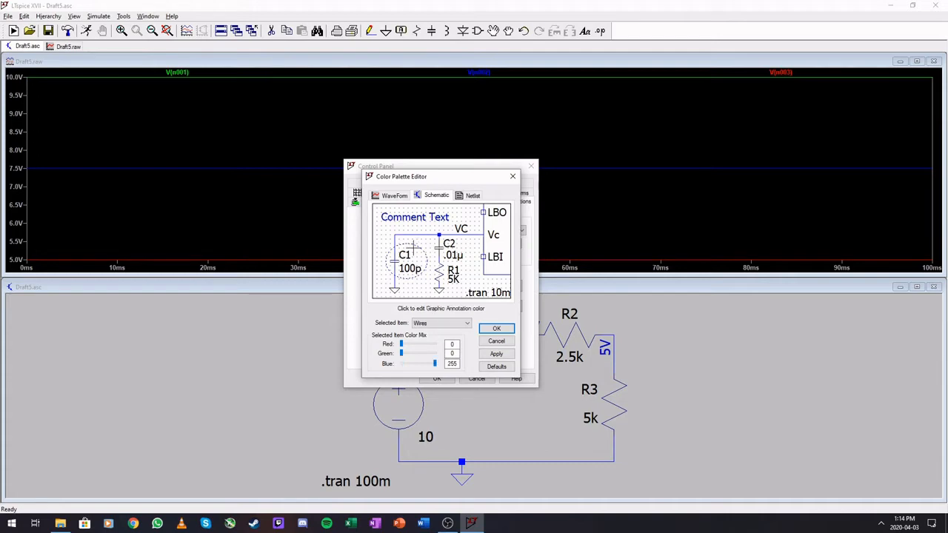
{"action": "left_click_drag", "start_coordinate": [435, 364], "coordinate": [395, 375]}
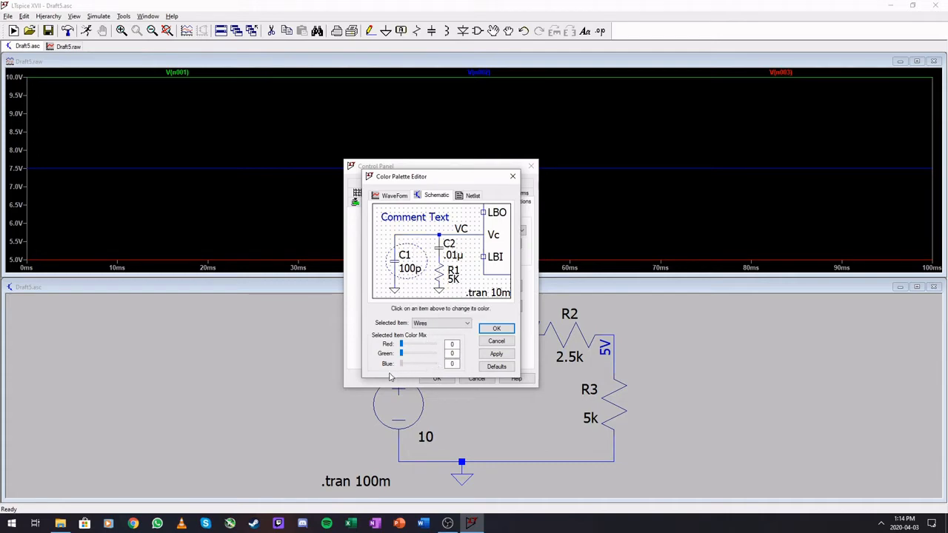
{"action": "left_click", "coordinate": [439, 236]}
{"action": "left_click", "coordinate": [405, 218]}
{"action": "left_click_drag", "start_coordinate": [427, 364], "coordinate": [399, 365]}
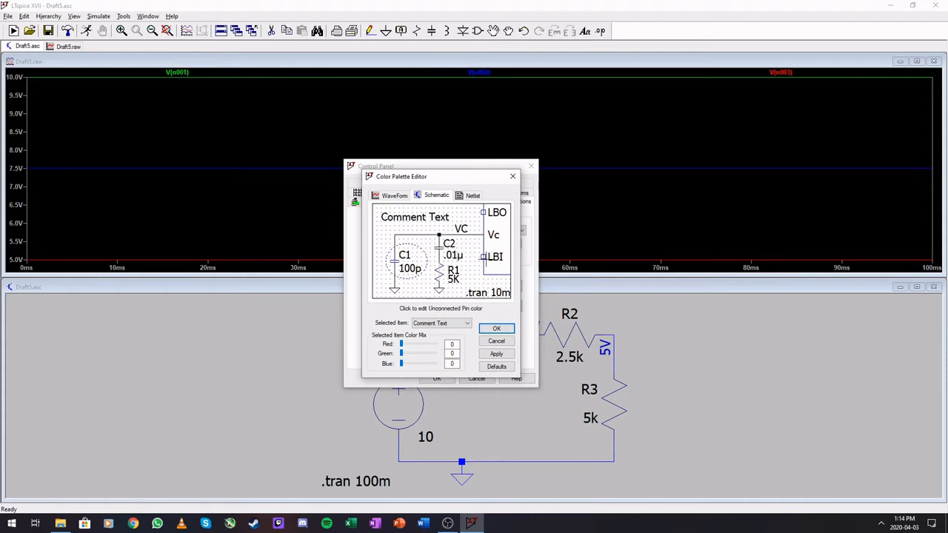
Step: Set the schematic's unconnected pin, grid and graphic annotation colors to black (0, 0, 0)
{"action": "left_click", "coordinate": [484, 256]}
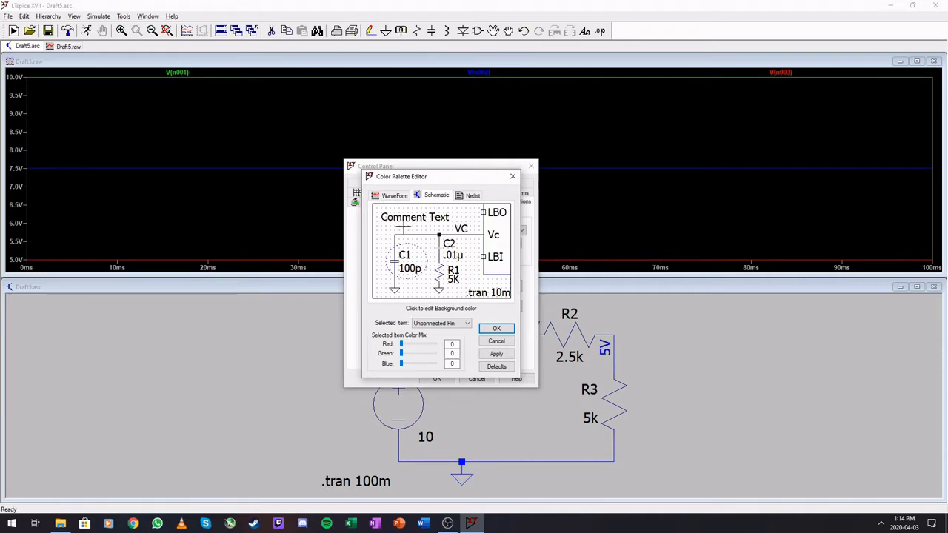
{"action": "left_click", "coordinate": [405, 230]}
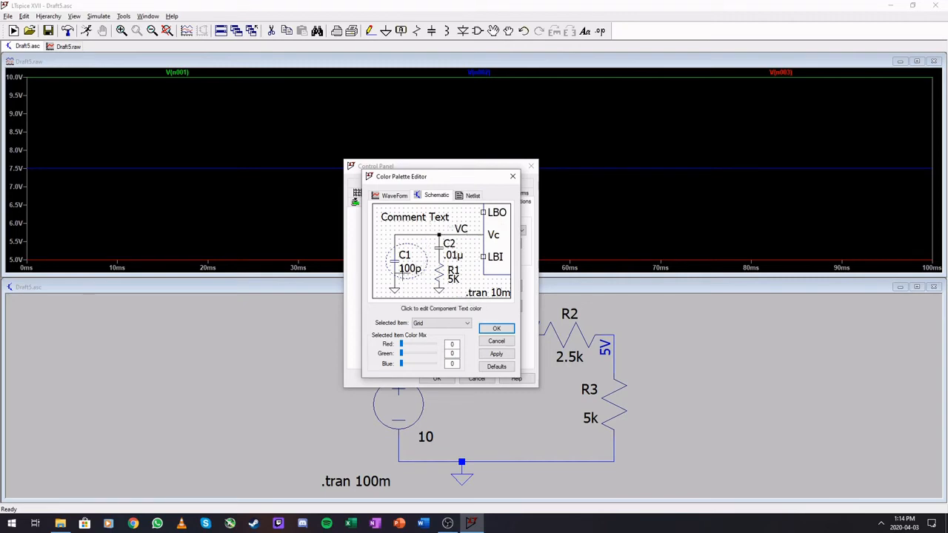
{"action": "left_click", "coordinate": [406, 283]}
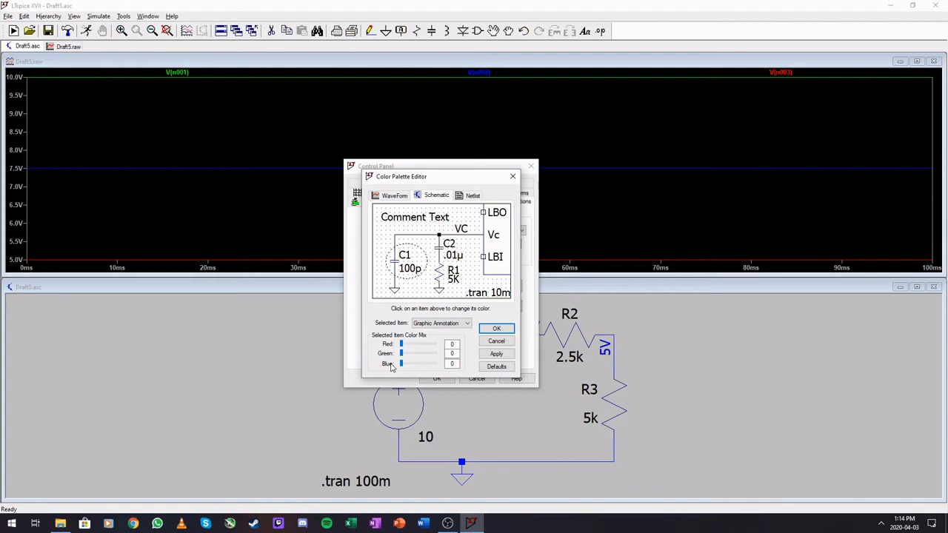
Step: Save the schematic color scheme and close the control panel to return to the circuit
{"action": "left_click", "coordinate": [498, 329]}
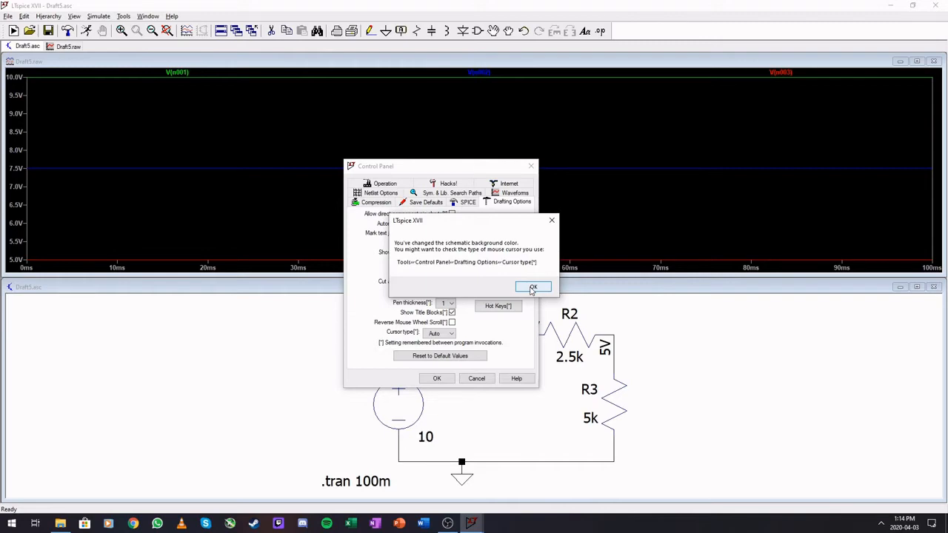
{"action": "left_click", "coordinate": [533, 288]}
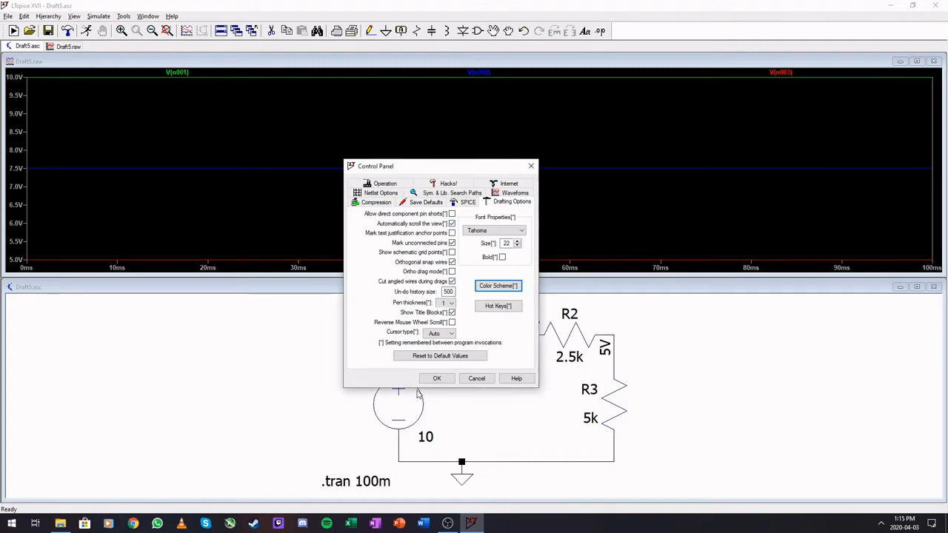
{"action": "left_click", "coordinate": [437, 379]}
{"action": "scroll", "coordinate": [311, 398], "scroll_direction": "up", "scroll_amount": 4}
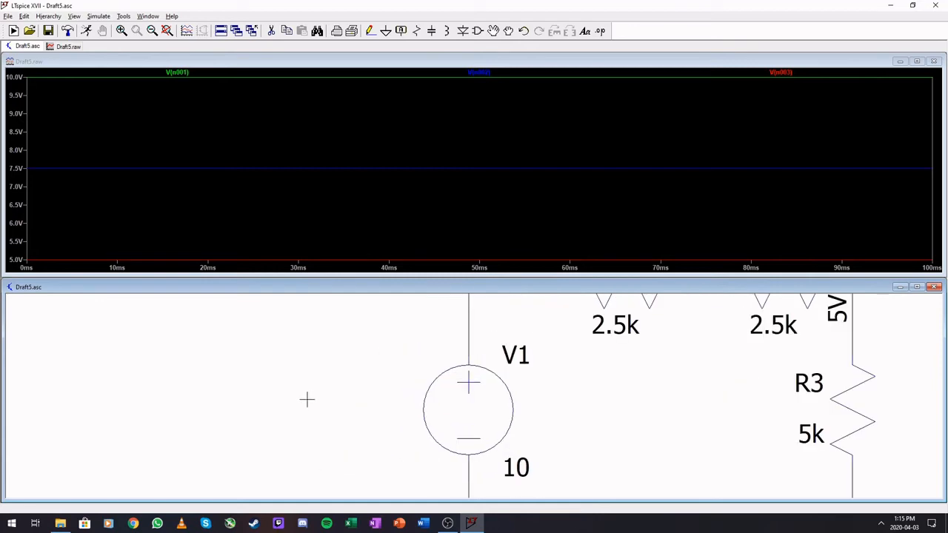
{"action": "scroll", "coordinate": [307, 399], "scroll_direction": "down", "scroll_amount": 3}
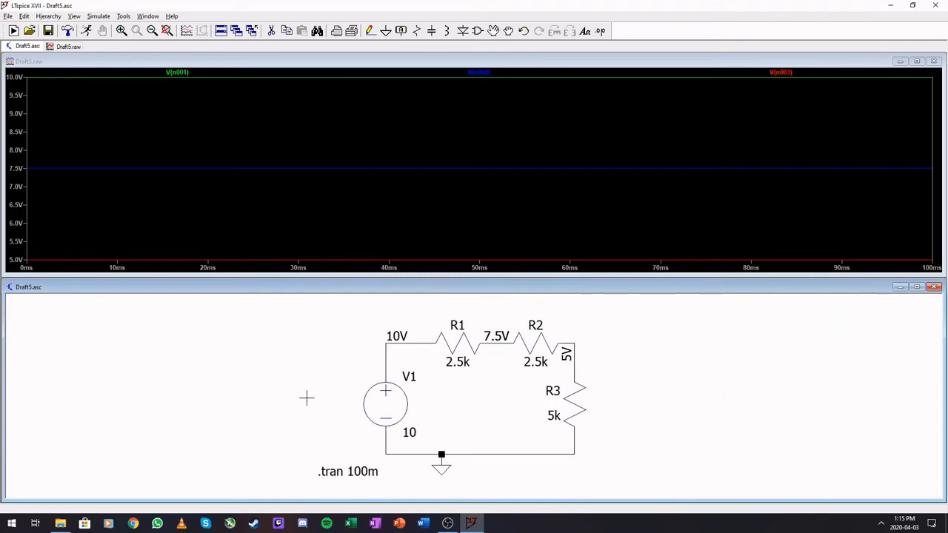
{"action": "scroll", "coordinate": [616, 399], "scroll_direction": "up", "scroll_amount": 1}
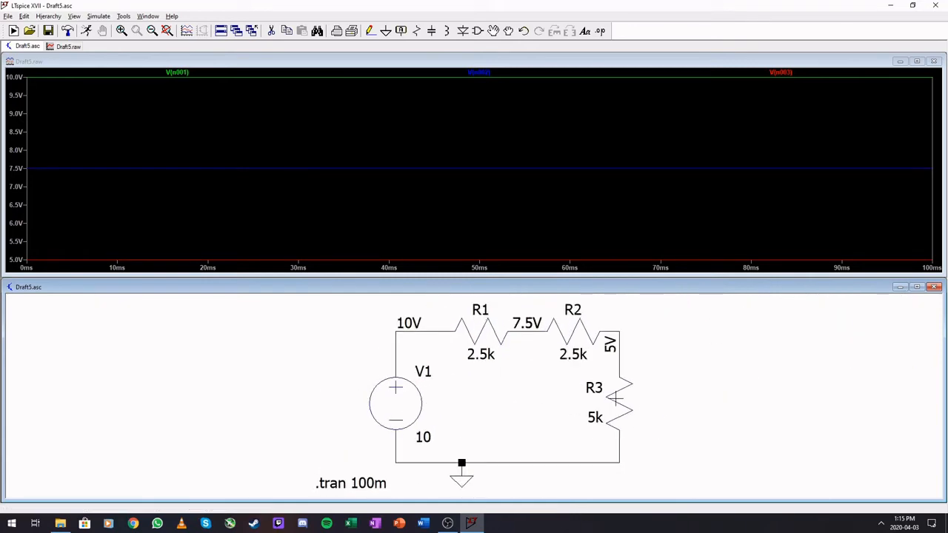
Step: Open the color palette editor from the waveform settings and look through its waveform, schematic and netlist palettes
{"action": "left_click", "coordinate": [67, 33]}
{"action": "left_click", "coordinate": [552, 181]}
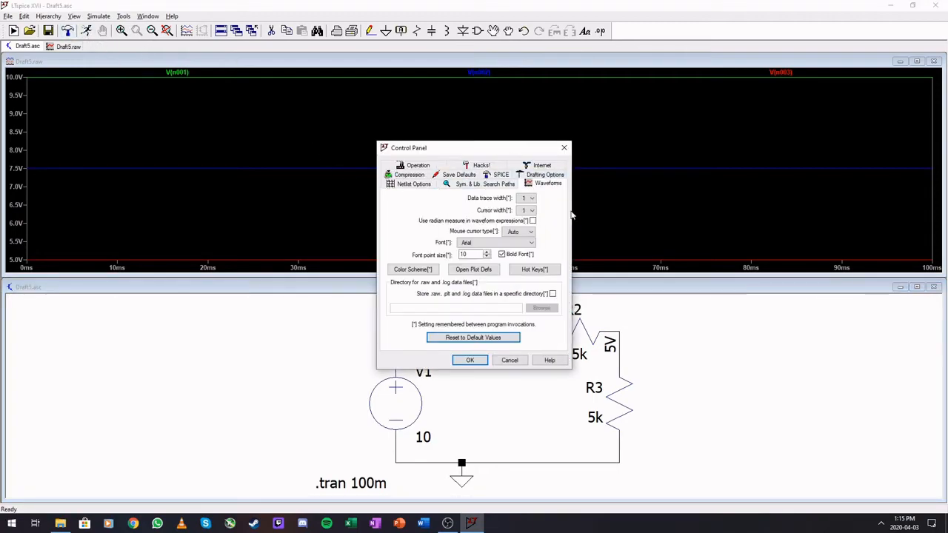
{"action": "left_click", "coordinate": [404, 271]}
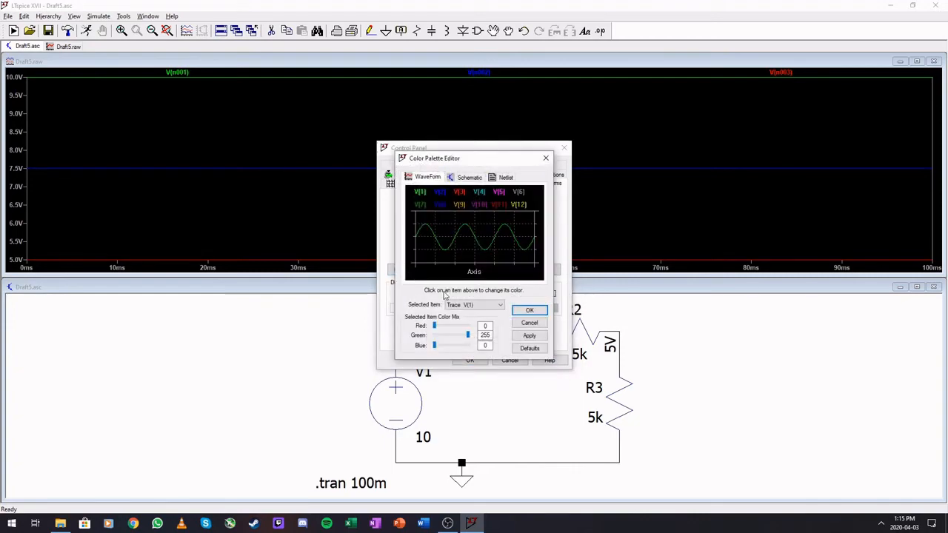
{"action": "left_click", "coordinate": [469, 177]}
{"action": "left_click", "coordinate": [505, 177]}
{"action": "left_click", "coordinate": [469, 177]}
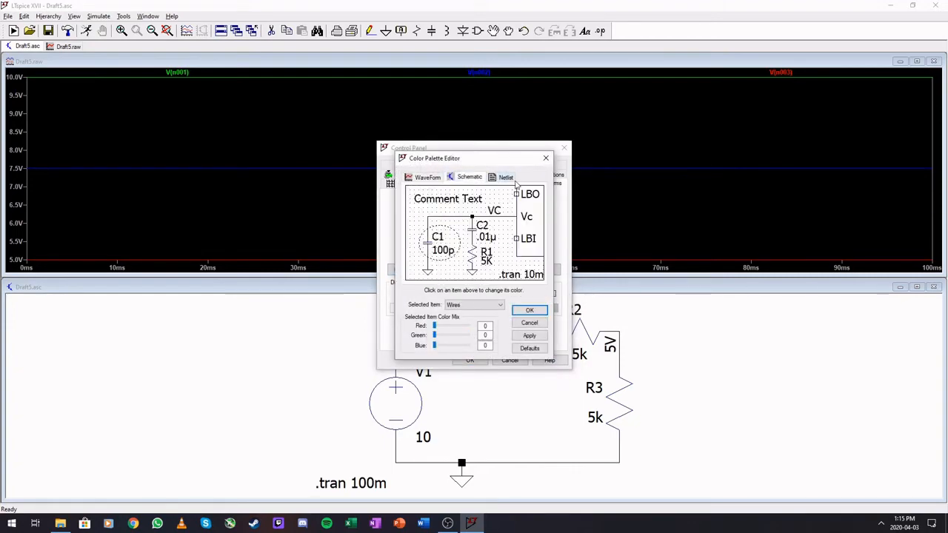
{"action": "left_click", "coordinate": [506, 177]}
{"action": "left_click", "coordinate": [427, 177]}
{"action": "left_click", "coordinate": [467, 178]}
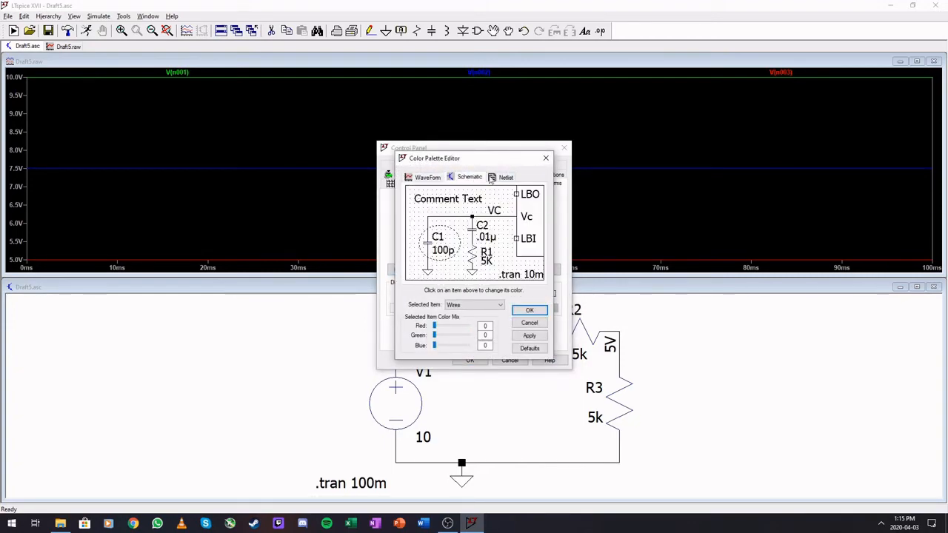
{"action": "left_click", "coordinate": [426, 178]}
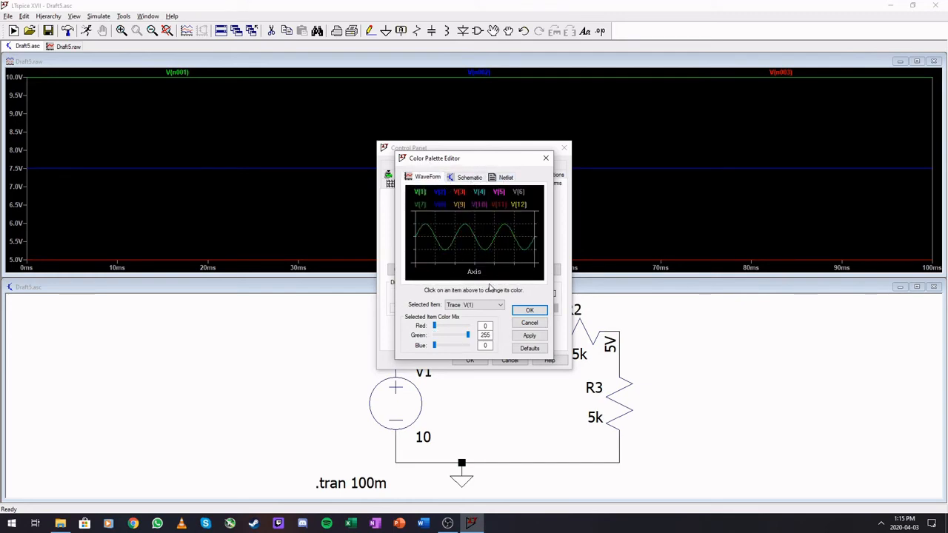
Step: Set the waveform plot's background color to white (255, 255, 255) and apply it
{"action": "left_click", "coordinate": [423, 270]}
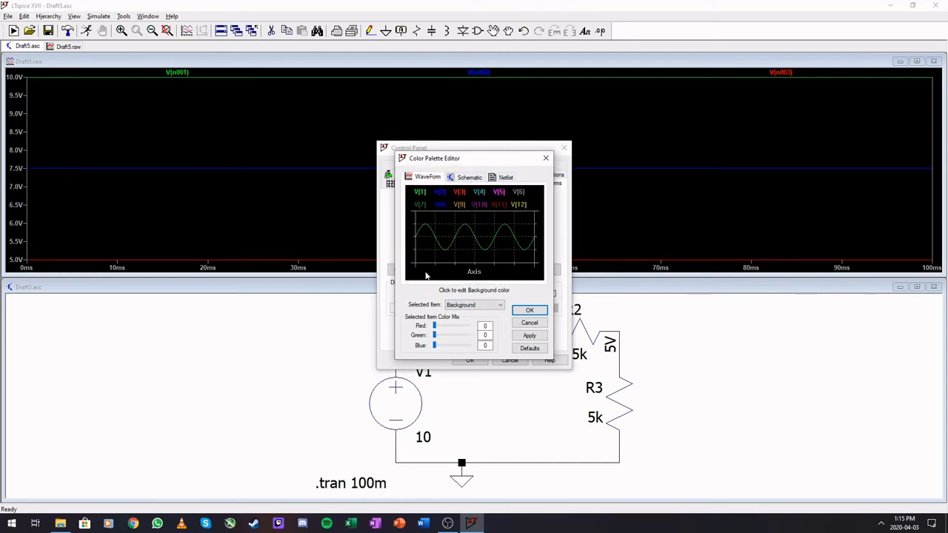
{"action": "left_click", "coordinate": [487, 304]}
{"action": "left_click", "coordinate": [487, 305]}
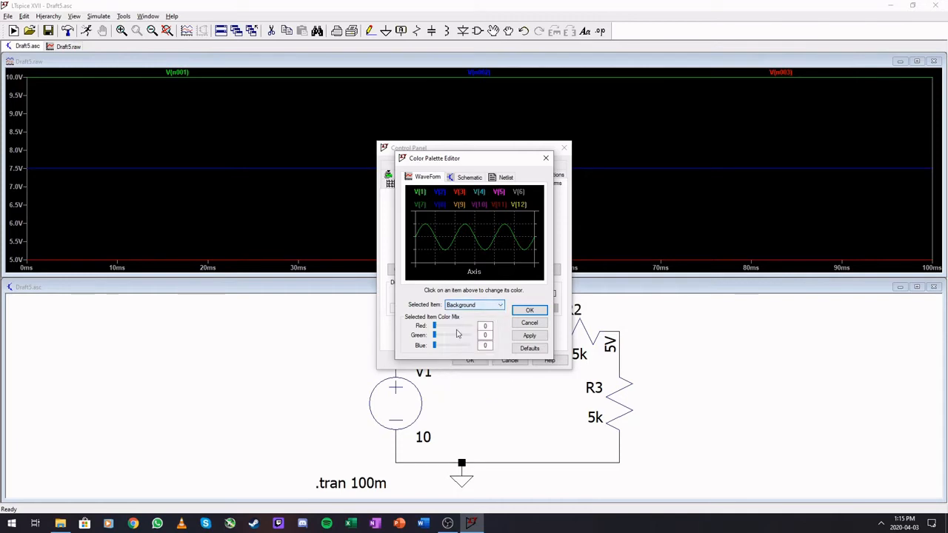
{"action": "left_click_drag", "start_coordinate": [434, 326], "coordinate": [468, 345]}
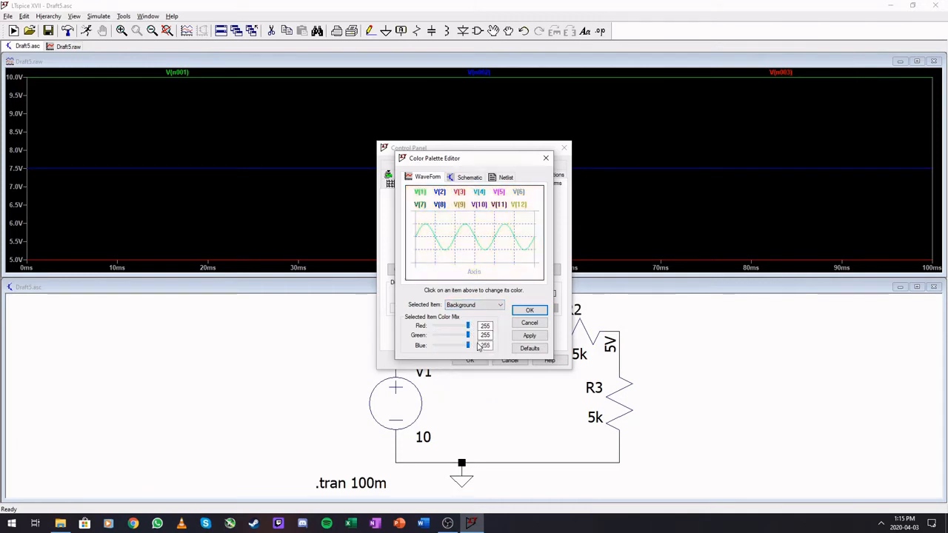
{"action": "left_click", "coordinate": [530, 336]}
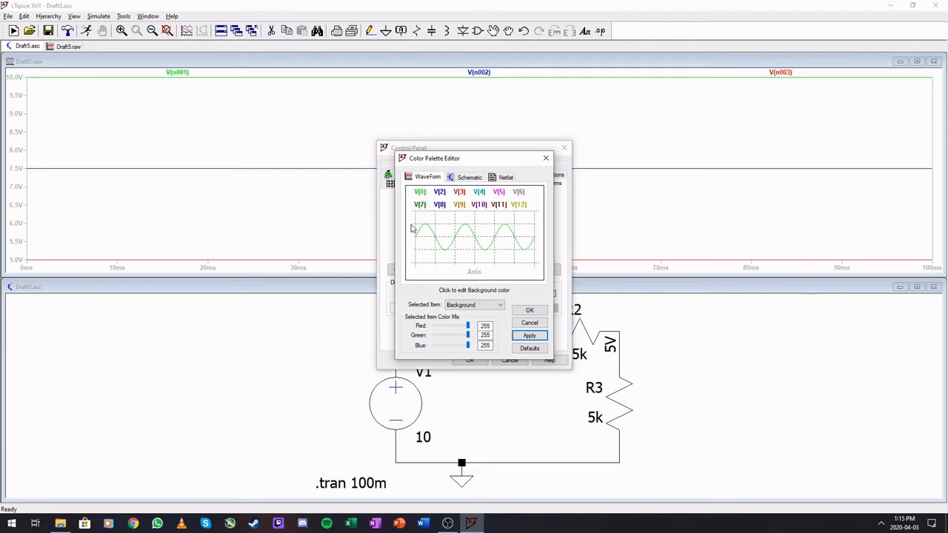
Step: Set the waveform plot's axis color to black (0, 0, 0) and apply it
{"action": "left_click", "coordinate": [474, 274]}
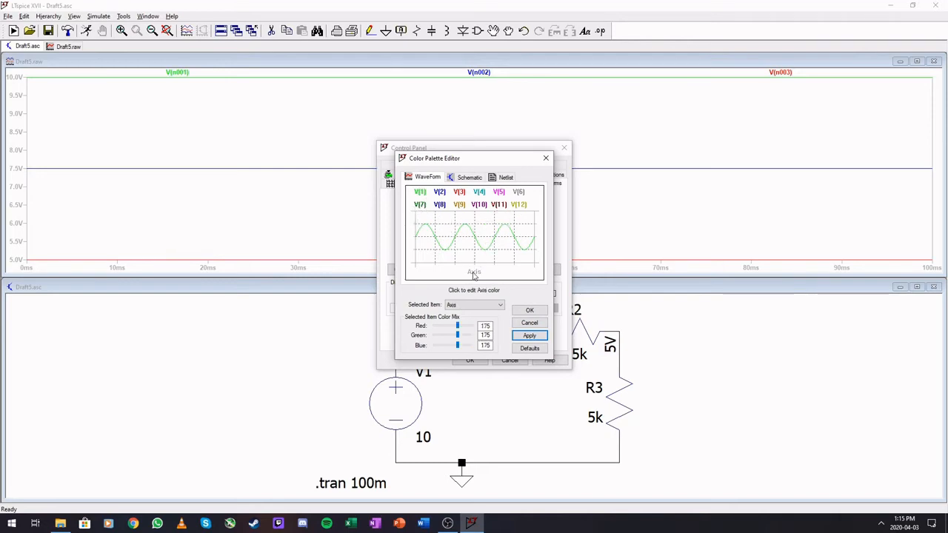
{"action": "left_click_drag", "start_coordinate": [459, 327], "coordinate": [468, 336]}
{"action": "left_click_drag", "start_coordinate": [465, 349], "coordinate": [424, 348]}
{"action": "left_click", "coordinate": [528, 336]}
{"action": "left_click", "coordinate": [529, 336]}
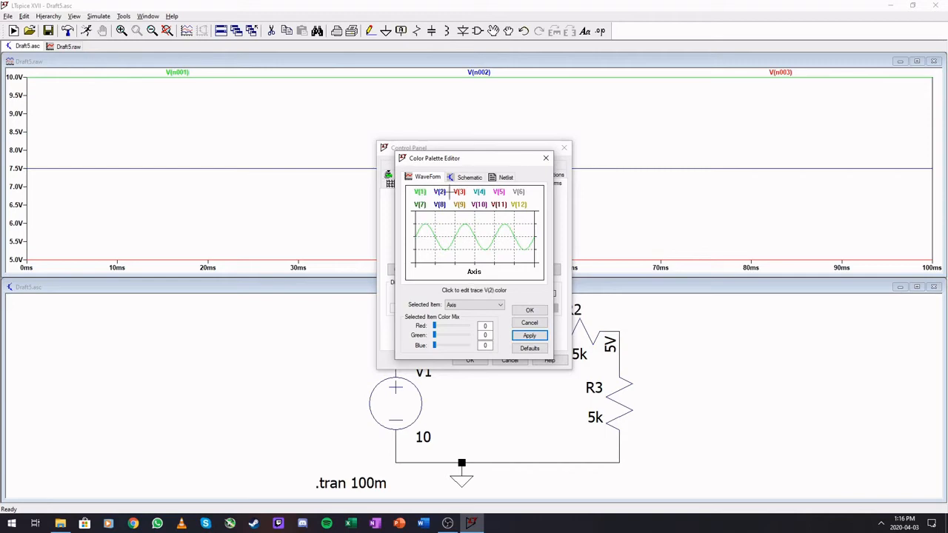
Step: Look through the waveform trace colors, including V(1), V(5), V(8), V(9), V(11) and V(12)
{"action": "left_click", "coordinate": [420, 192]}
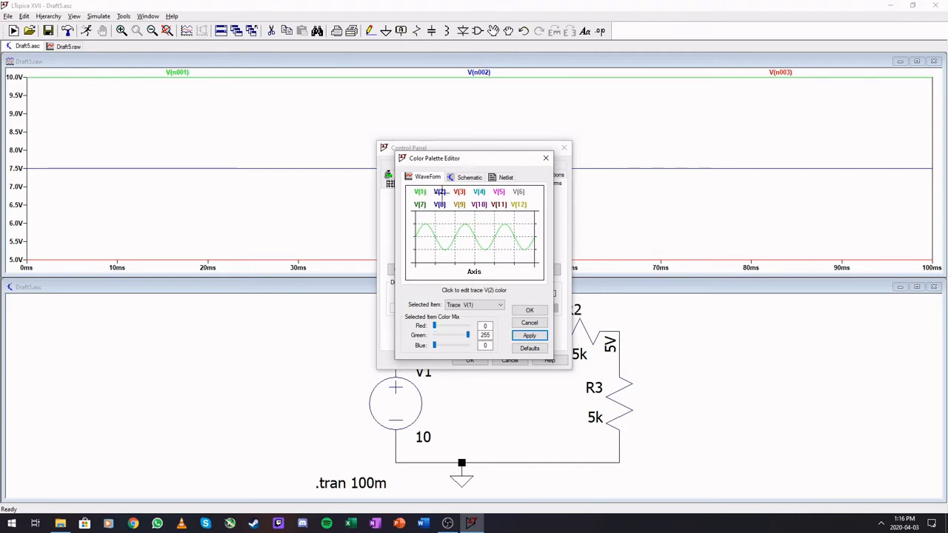
{"action": "left_click", "coordinate": [503, 192]}
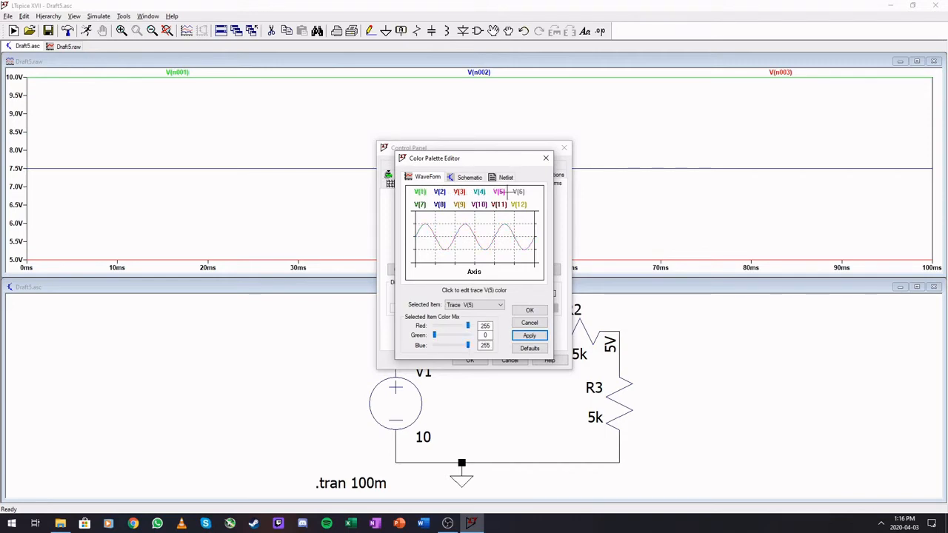
{"action": "left_click", "coordinate": [441, 206]}
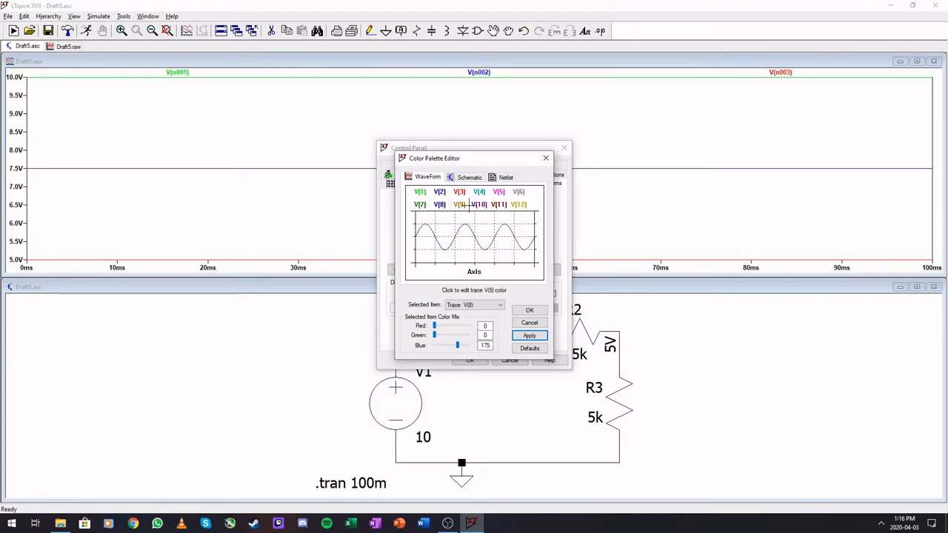
{"action": "left_click", "coordinate": [460, 205]}
{"action": "left_click", "coordinate": [499, 205]}
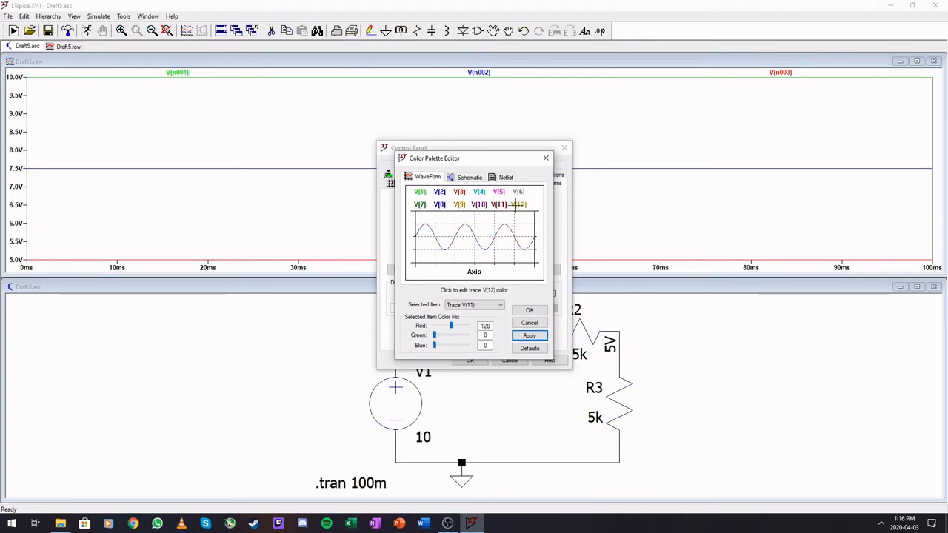
{"action": "left_click", "coordinate": [518, 205]}
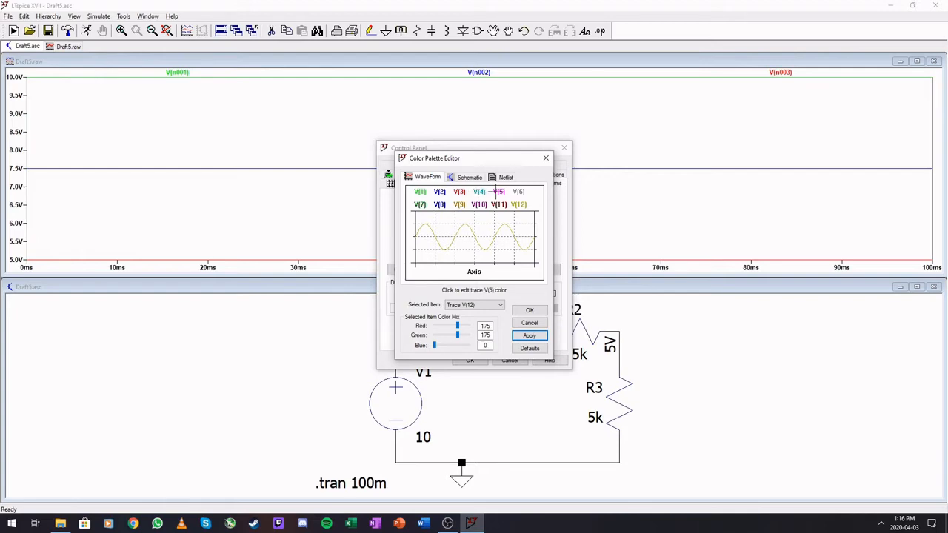
{"action": "left_click", "coordinate": [421, 192]}
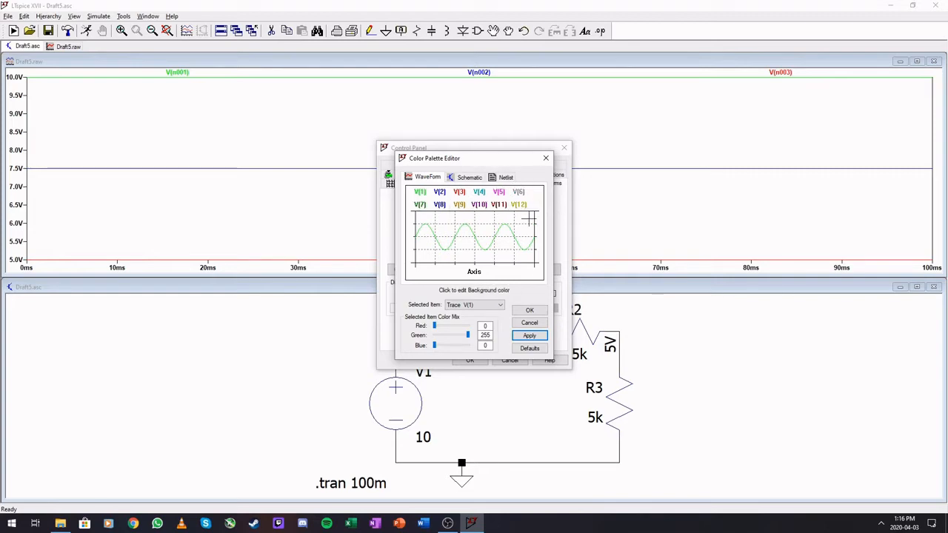
Step: Save the waveform color scheme and close the control panel
{"action": "left_click", "coordinate": [531, 336]}
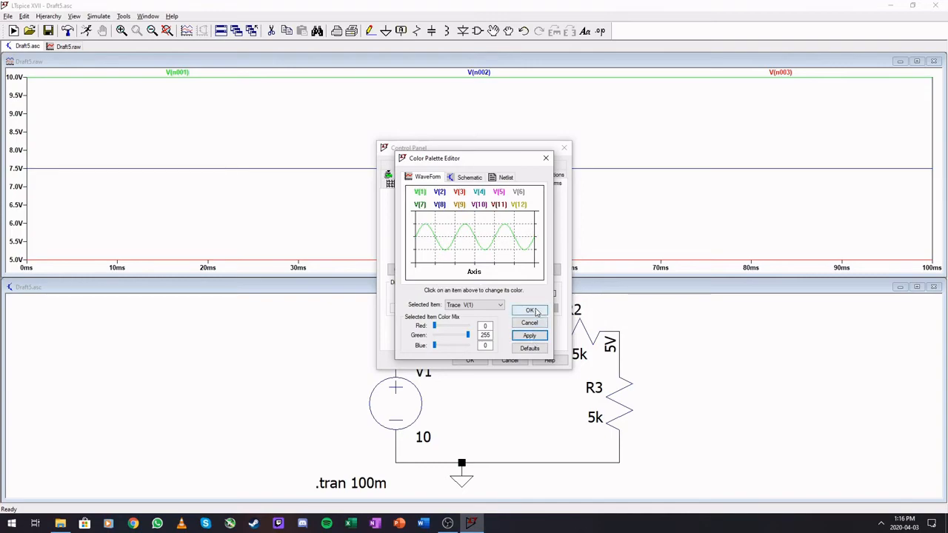
{"action": "left_click", "coordinate": [532, 311]}
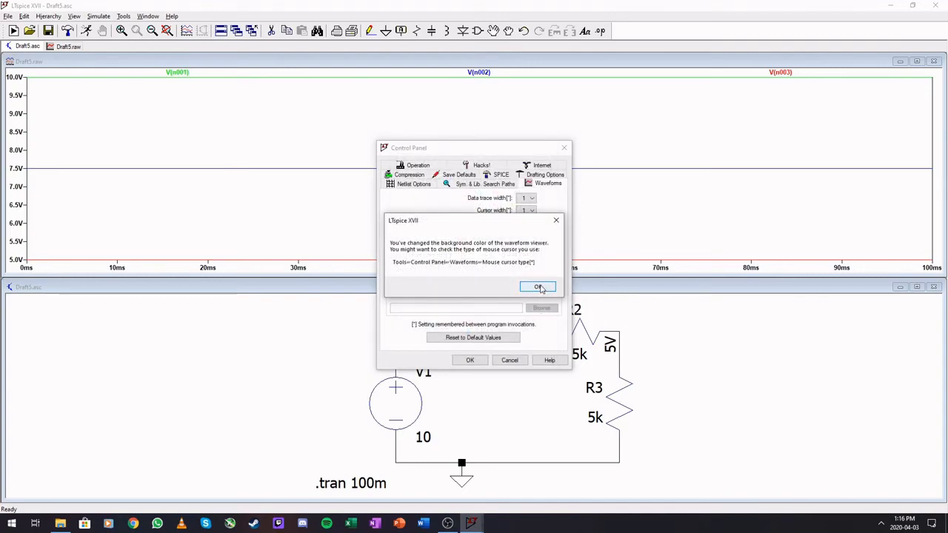
{"action": "left_click", "coordinate": [539, 288]}
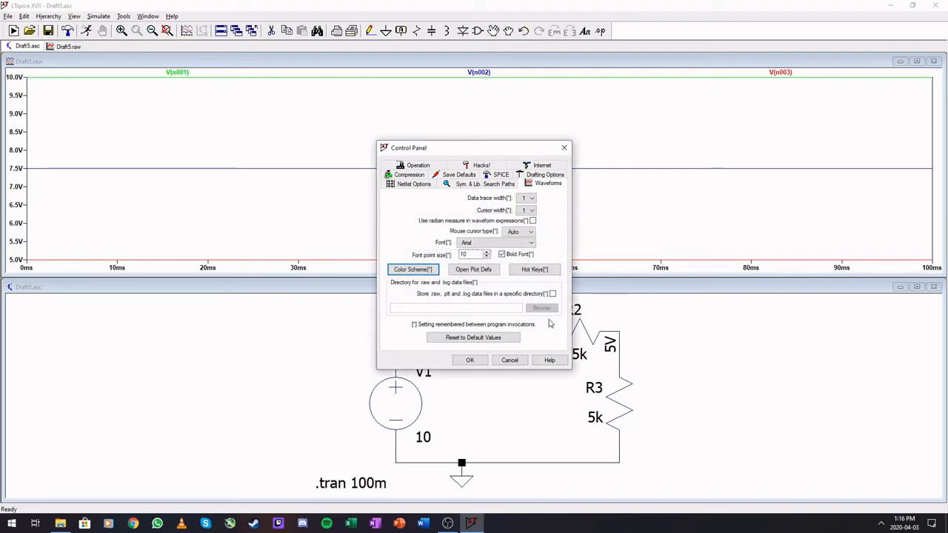
{"action": "left_click", "coordinate": [470, 361]}
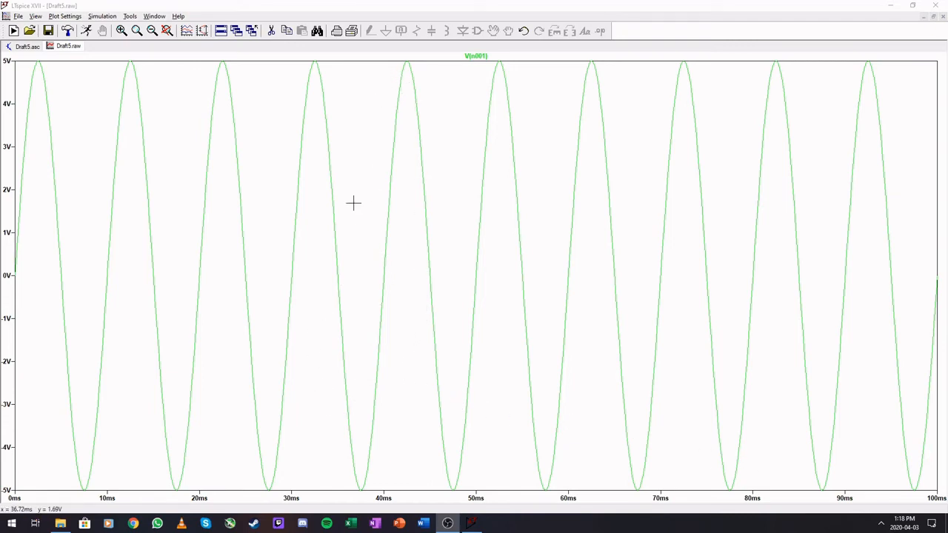
Step: Set the data trace width in the waveform settings to 2 and confirm
{"action": "left_click", "coordinate": [67, 32]}
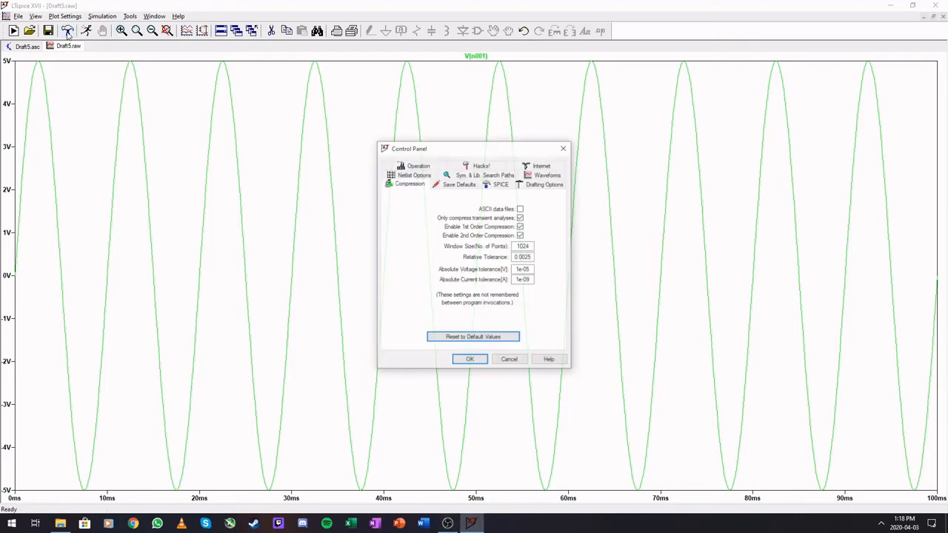
{"action": "left_click", "coordinate": [547, 174]}
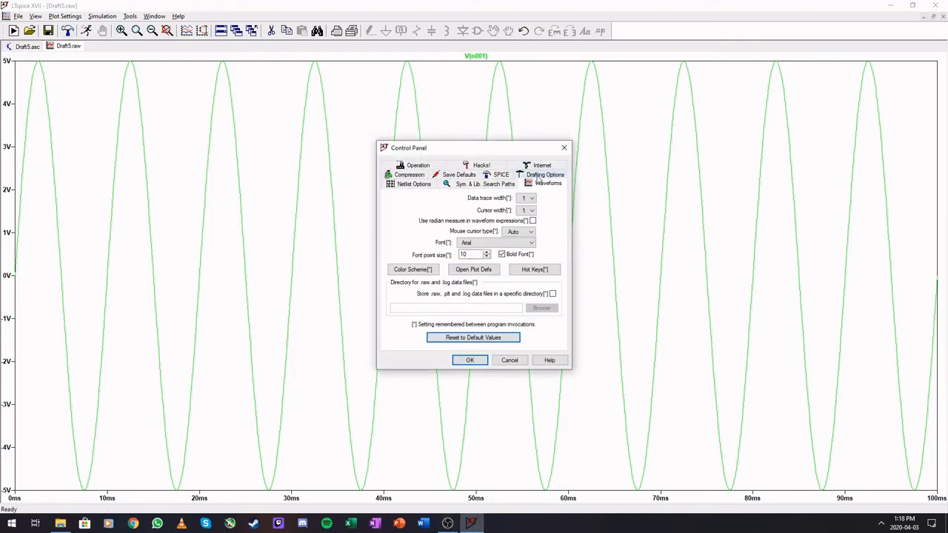
{"action": "left_click", "coordinate": [532, 201]}
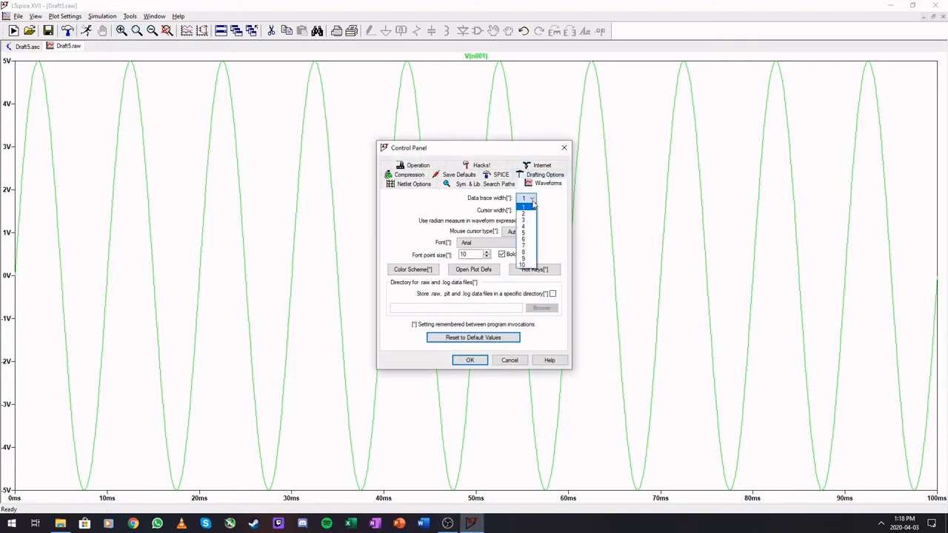
{"action": "left_click", "coordinate": [532, 214]}
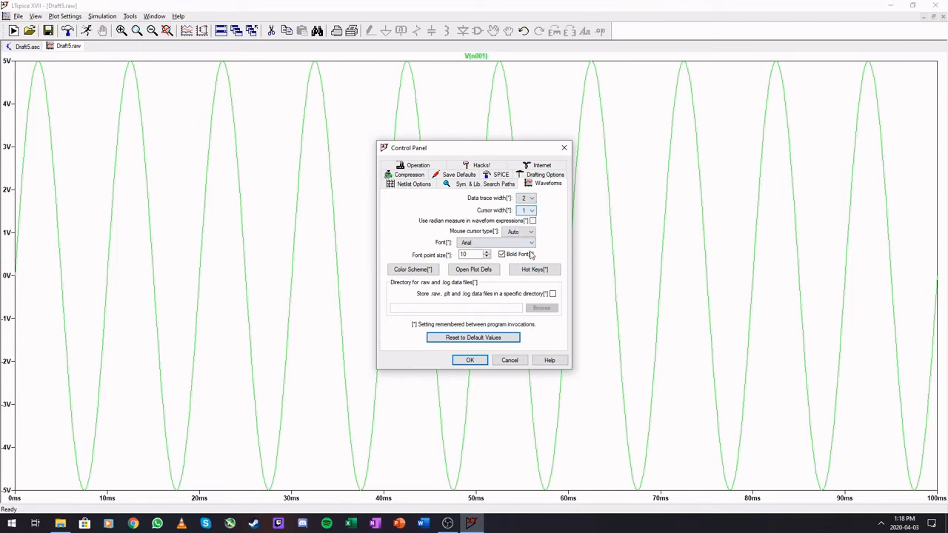
{"action": "left_click", "coordinate": [470, 360]}
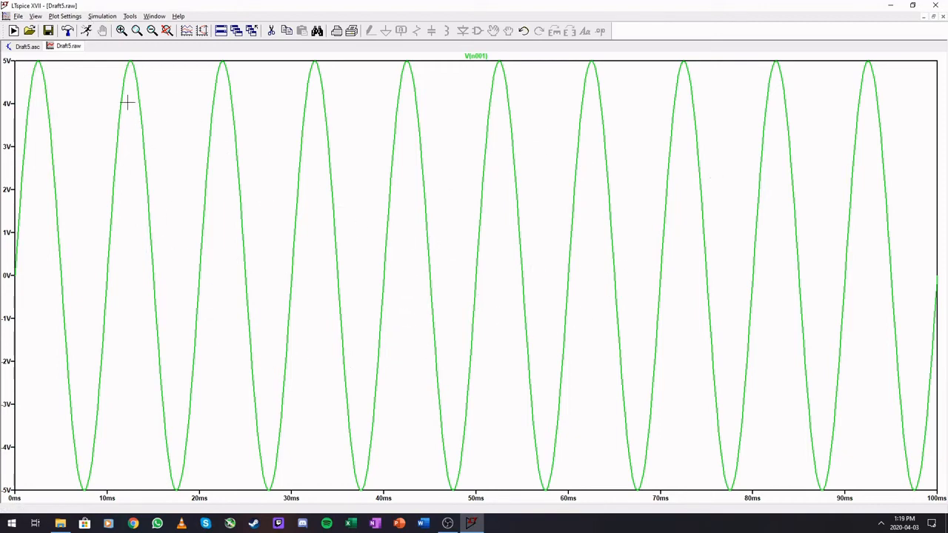
Step: Try Tahoma as the waveform font, check the mouse cursor type options, then restore Arial and close the settings
{"action": "left_click", "coordinate": [67, 30]}
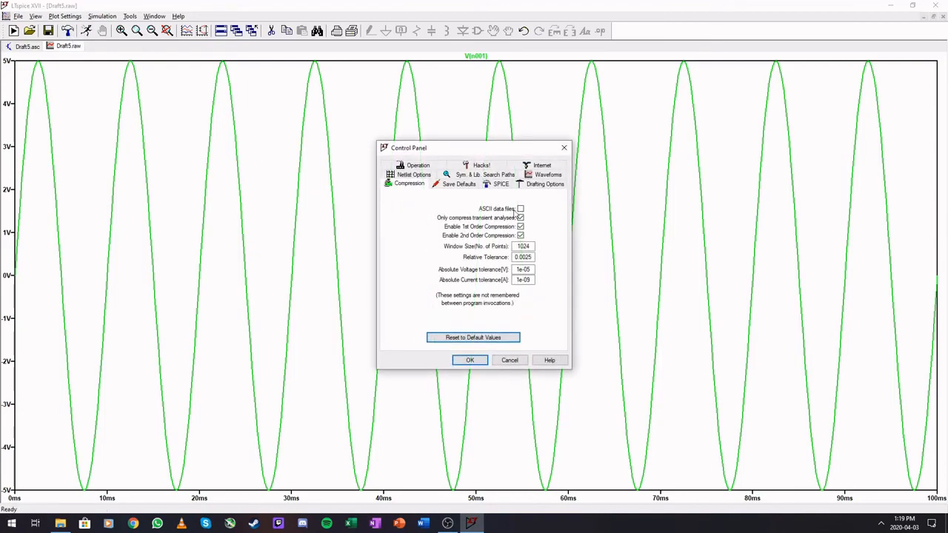
{"action": "left_click", "coordinate": [546, 175]}
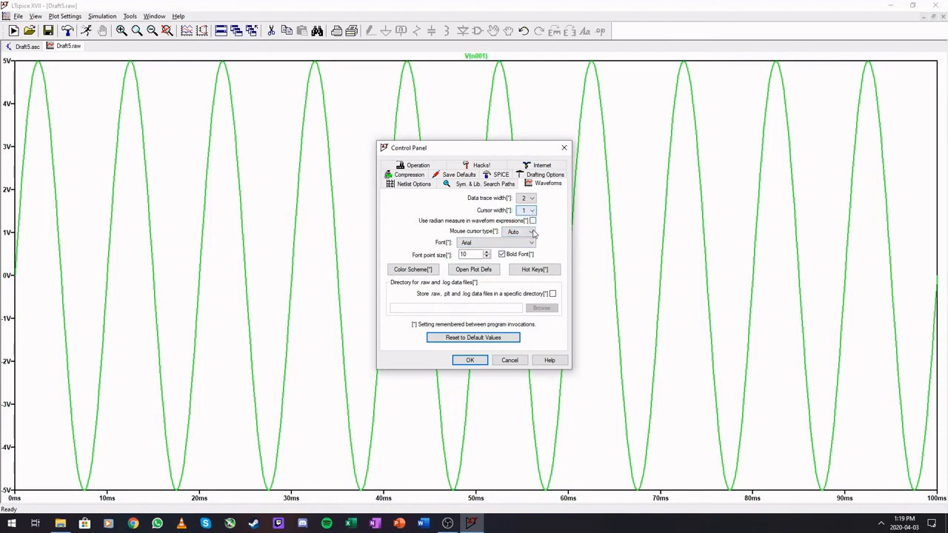
{"action": "left_click", "coordinate": [514, 245]}
{"action": "left_click", "coordinate": [492, 274]}
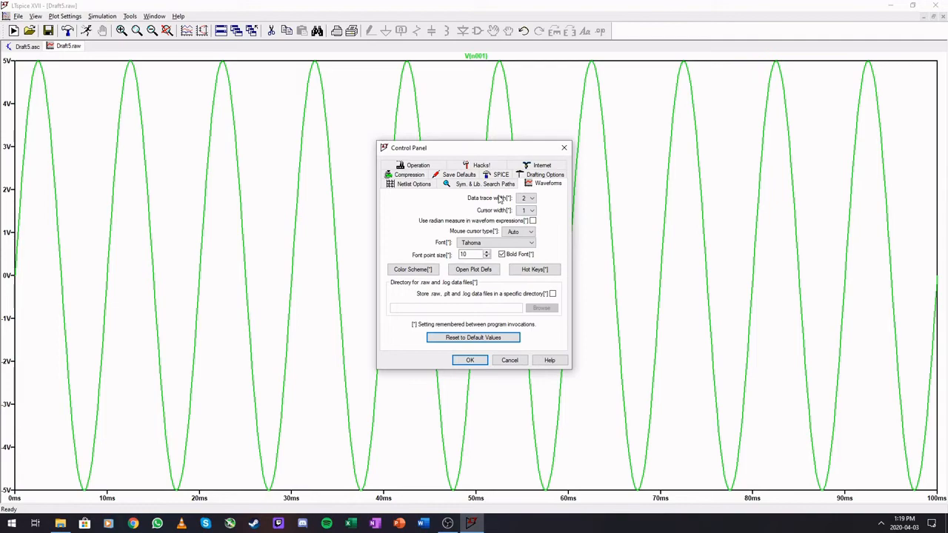
{"action": "left_click", "coordinate": [528, 231]}
{"action": "left_click", "coordinate": [528, 239]}
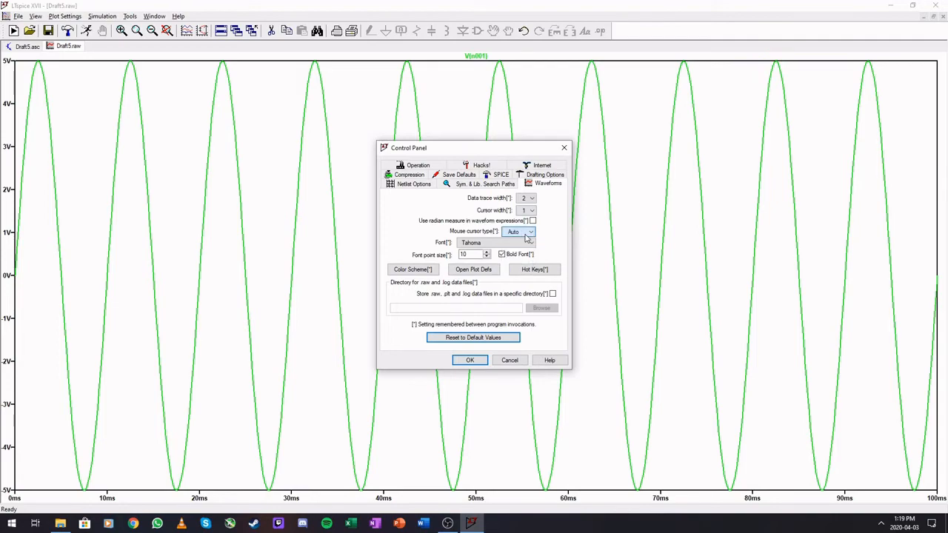
{"action": "left_click", "coordinate": [494, 245]}
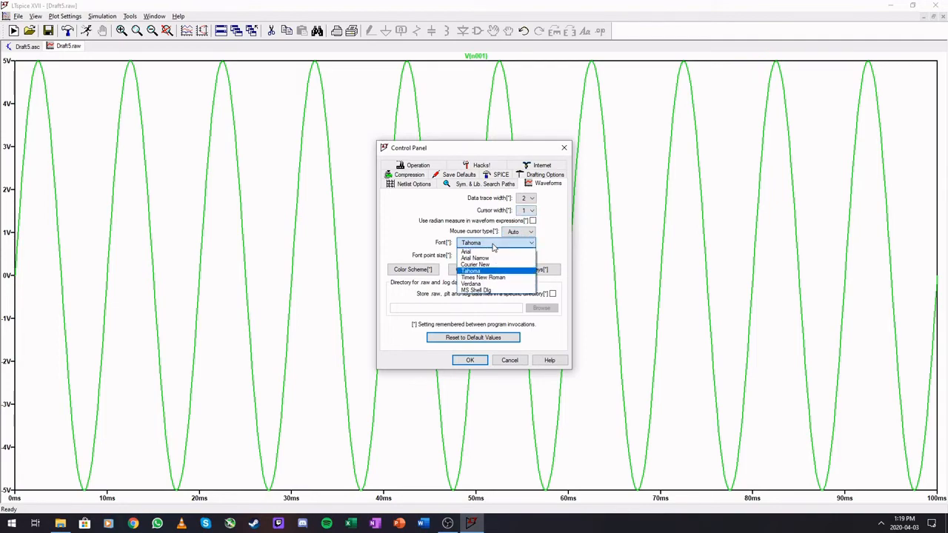
{"action": "left_click", "coordinate": [494, 251]}
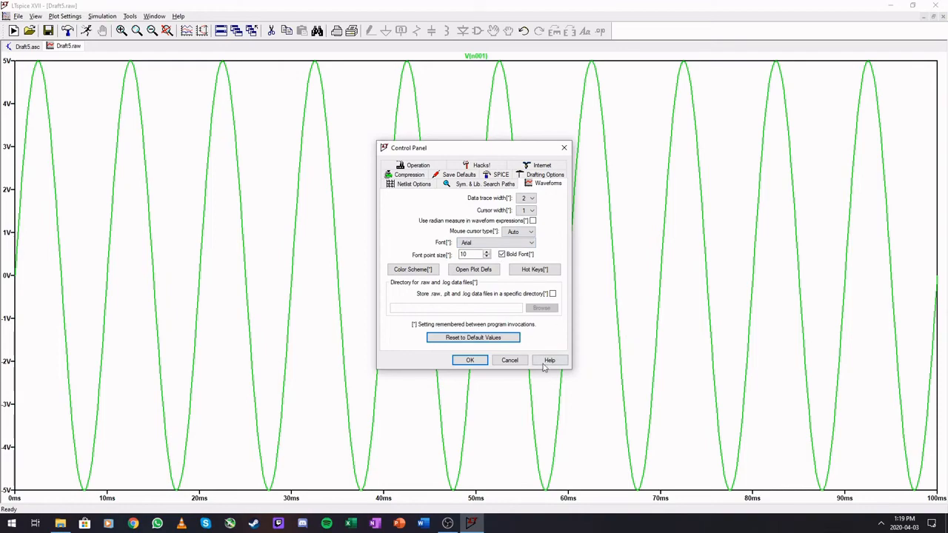
{"action": "left_click", "coordinate": [468, 363]}
{"action": "left_click", "coordinate": [473, 361]}
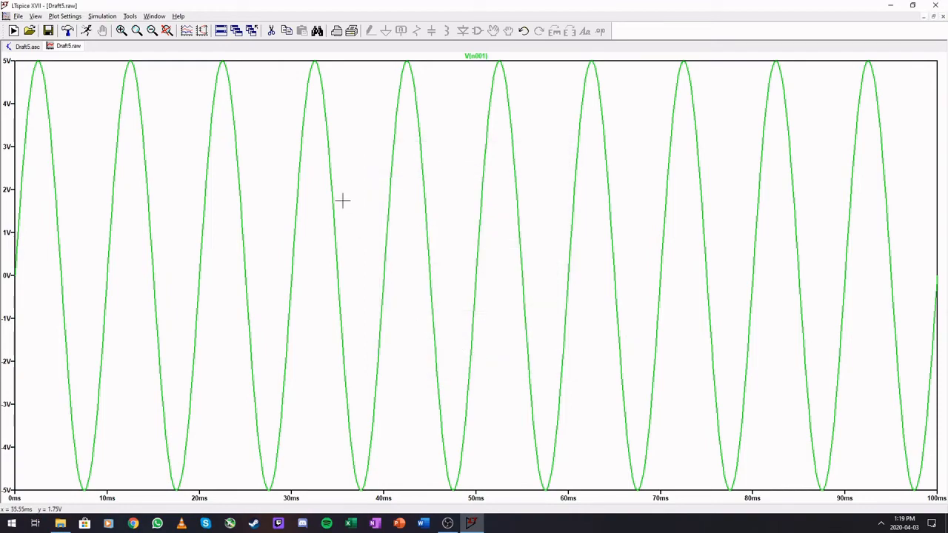
Step: Zoom in on the V(n001) waveform from about 49 to 56.7 ms, then fit the full plot in view
{"action": "right_click", "coordinate": [366, 138]}
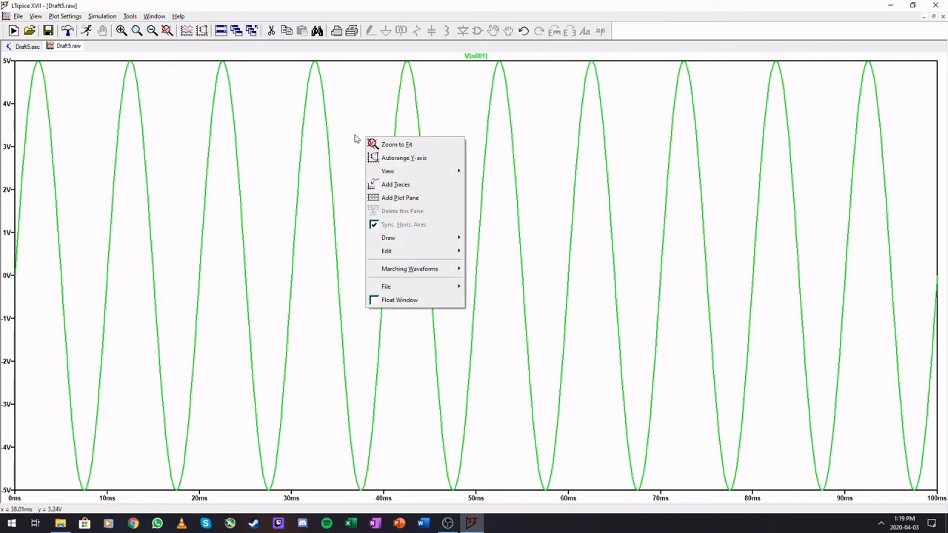
{"action": "left_click", "coordinate": [403, 144]}
{"action": "left_click_drag", "start_coordinate": [417, 100], "coordinate": [571, 241]}
{"action": "right_click", "coordinate": [392, 256]}
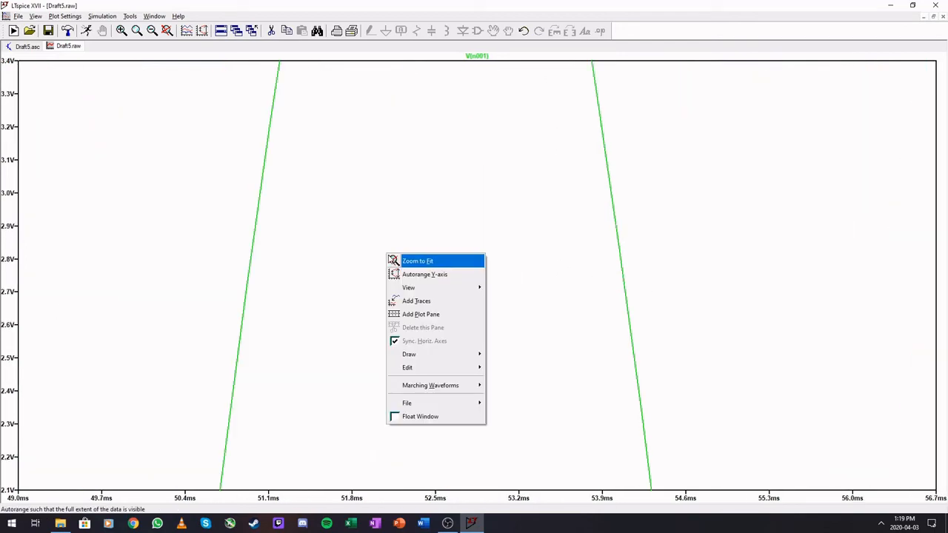
{"action": "left_click", "coordinate": [429, 260]}
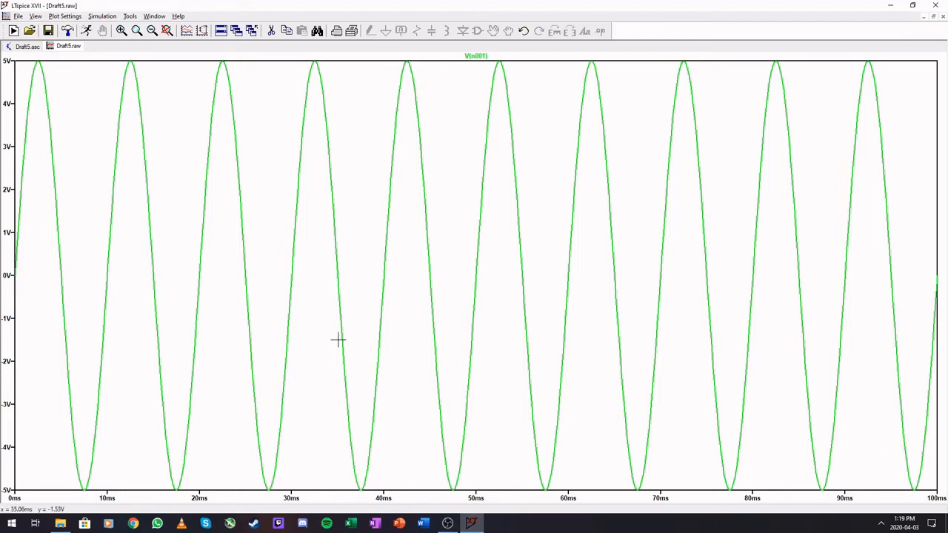
Step: Turn on the grid in the V(n001) waveform plot
{"action": "right_click", "coordinate": [366, 207]}
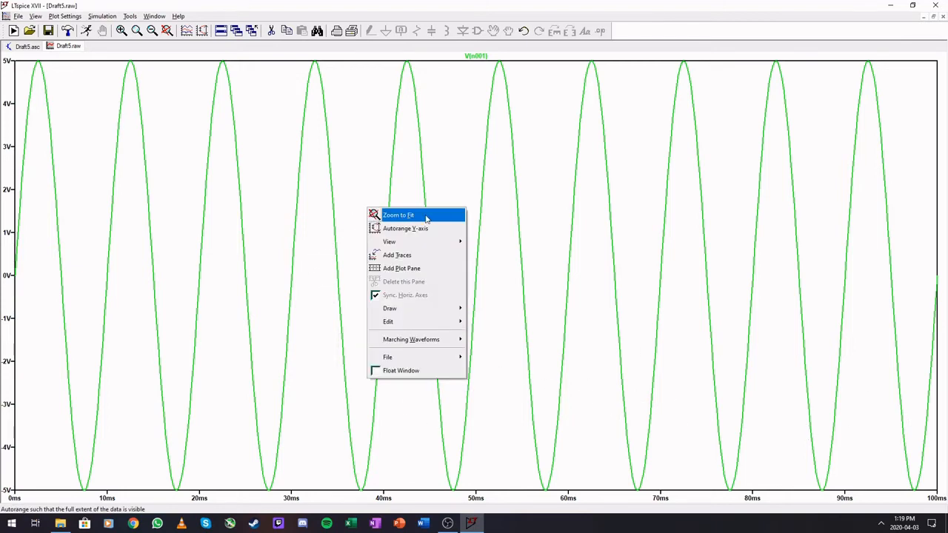
{"action": "mouse_move", "coordinate": [438, 241]}
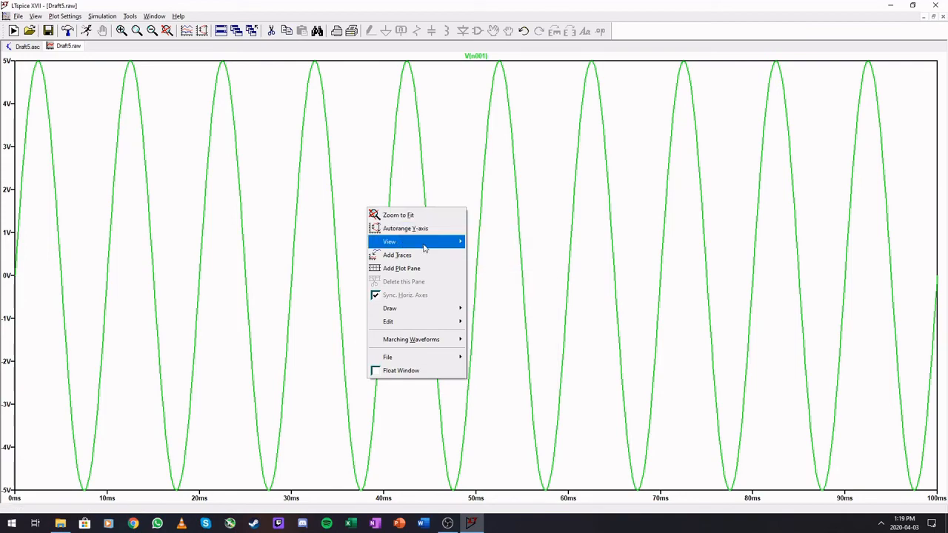
{"action": "left_click", "coordinate": [472, 242]}
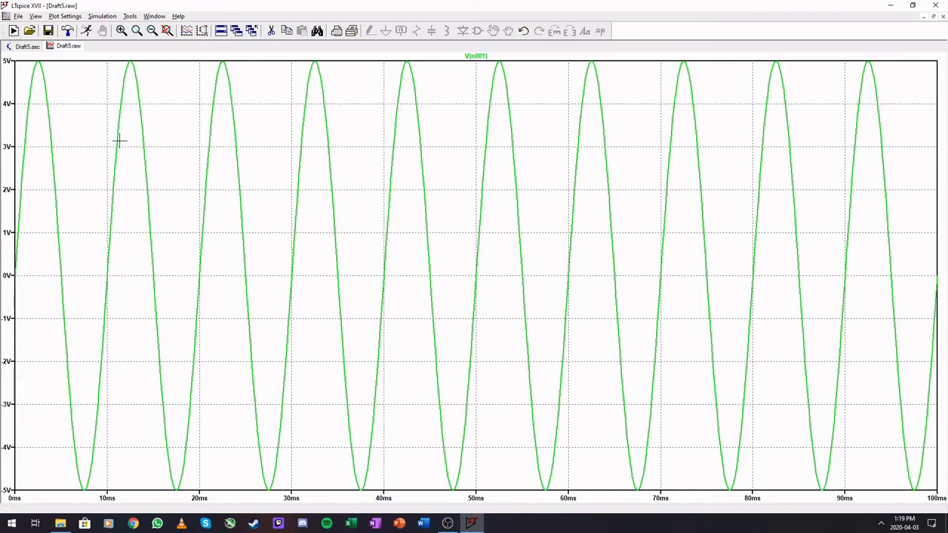
Step: Annotate the plot with an arrow from about 46 ms, 2.5 V to the rising edge at about 51 ms, 3.4 V
{"action": "right_click", "coordinate": [337, 181]}
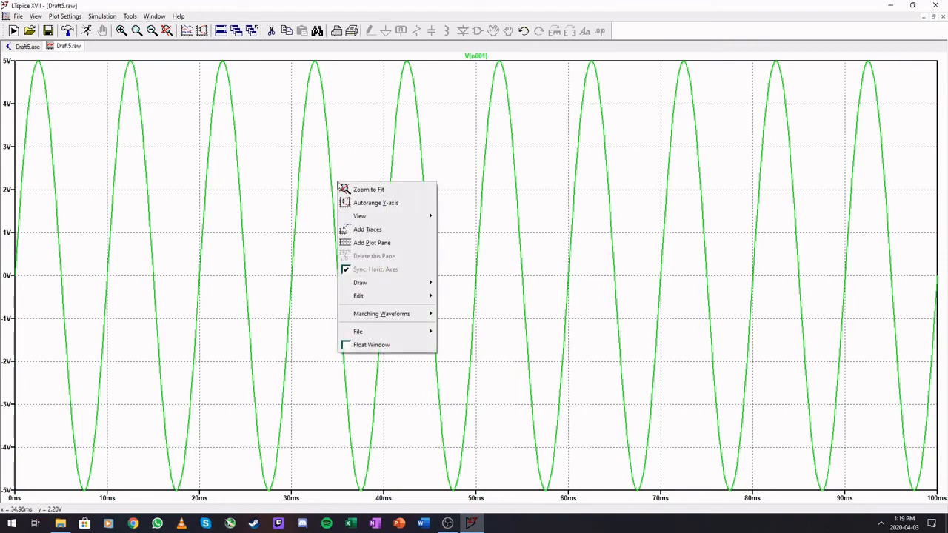
{"action": "mouse_move", "coordinate": [377, 285]}
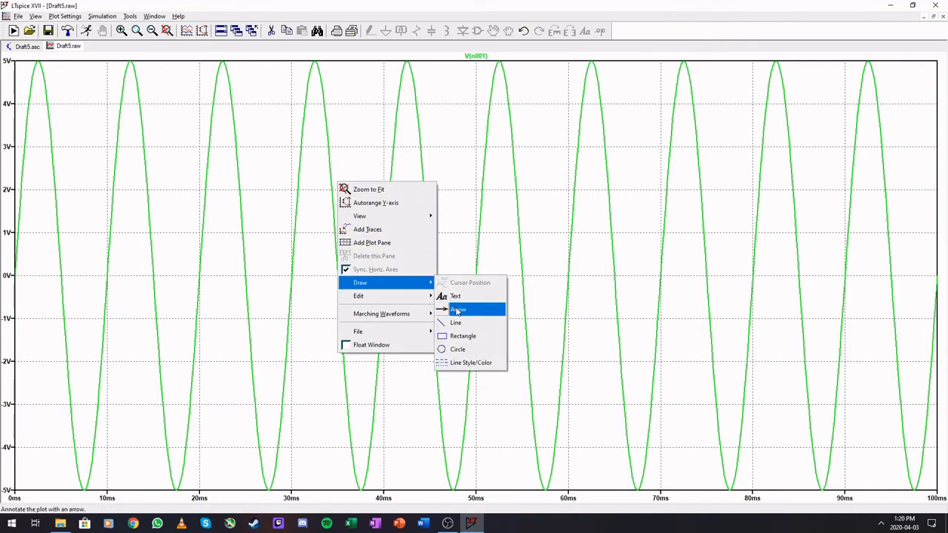
{"action": "left_click", "coordinate": [457, 310]}
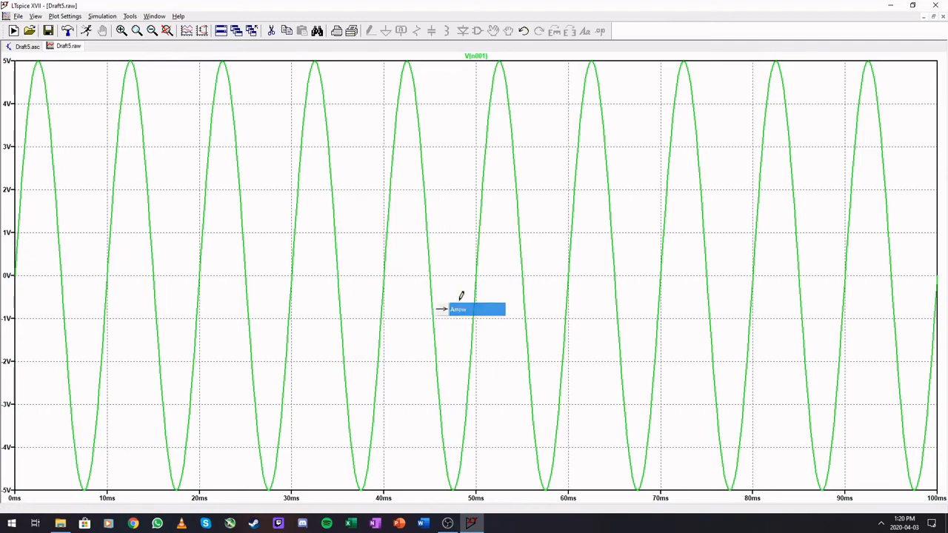
{"action": "left_click", "coordinate": [489, 123]}
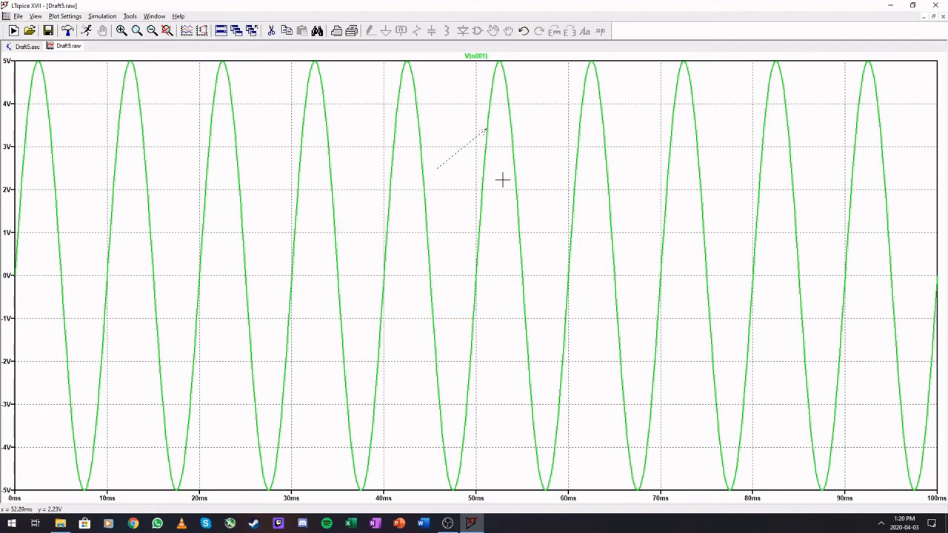
Step: Set the default plot annotation style to a solid line in magenta, keeping V as the vertical units
{"action": "right_click", "coordinate": [443, 212]}
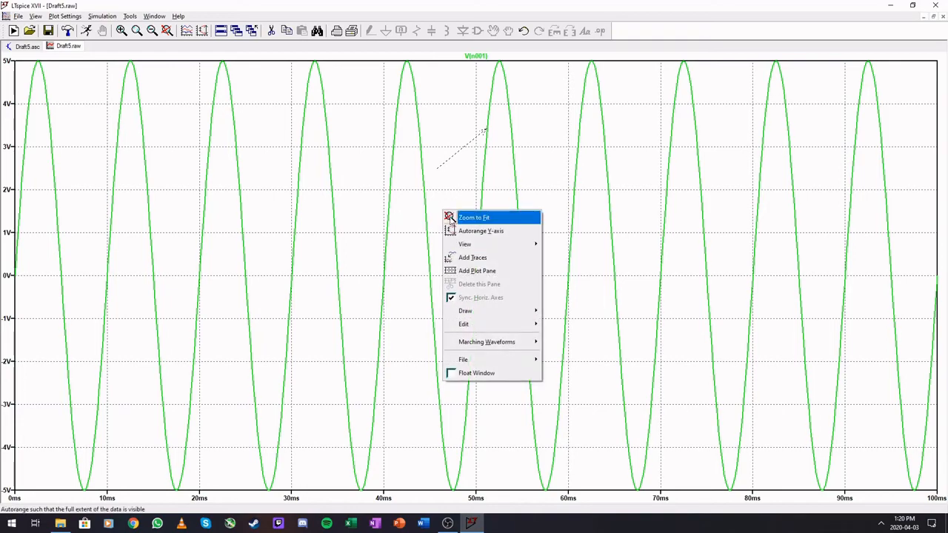
{"action": "mouse_move", "coordinate": [519, 311]}
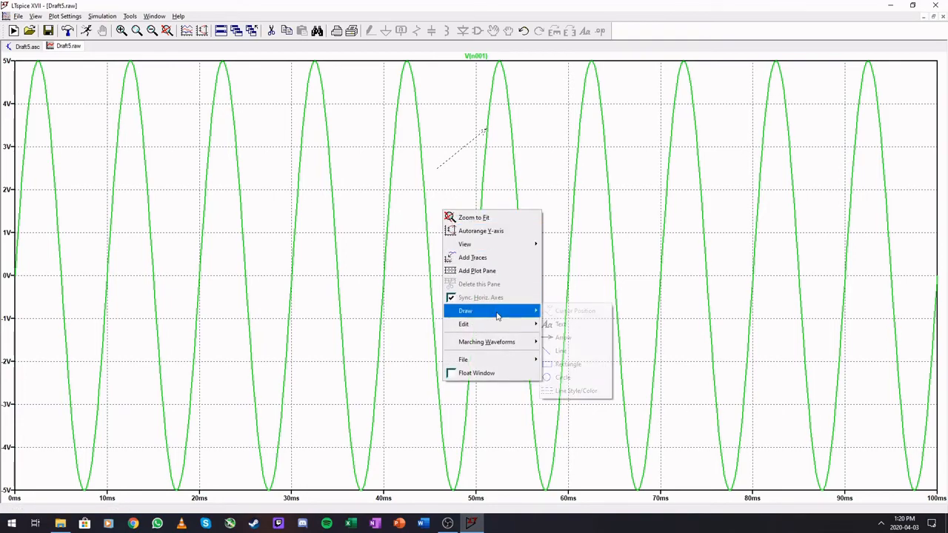
{"action": "left_click", "coordinate": [571, 390]}
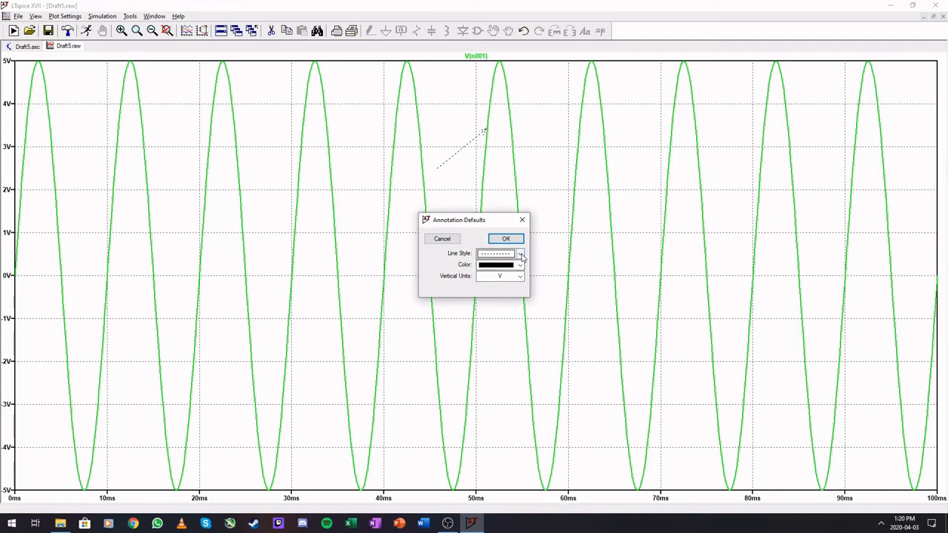
{"action": "left_click", "coordinate": [504, 253]}
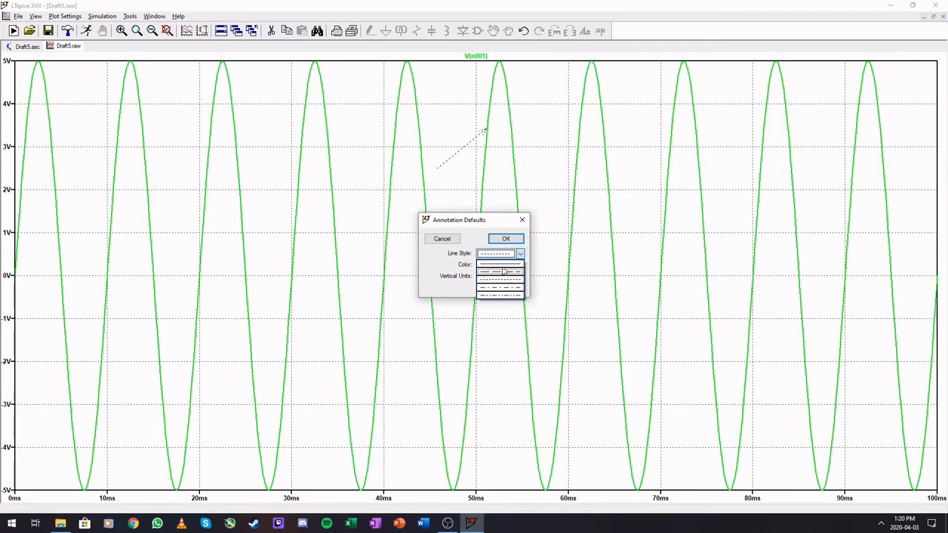
{"action": "left_click", "coordinate": [501, 265]}
{"action": "left_click", "coordinate": [521, 266]}
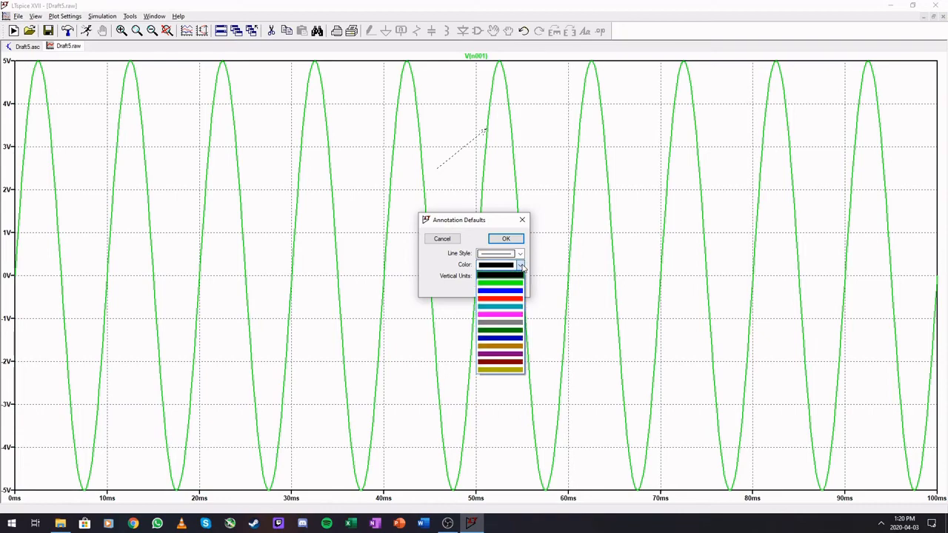
{"action": "left_click", "coordinate": [508, 315]}
{"action": "left_click", "coordinate": [521, 276]}
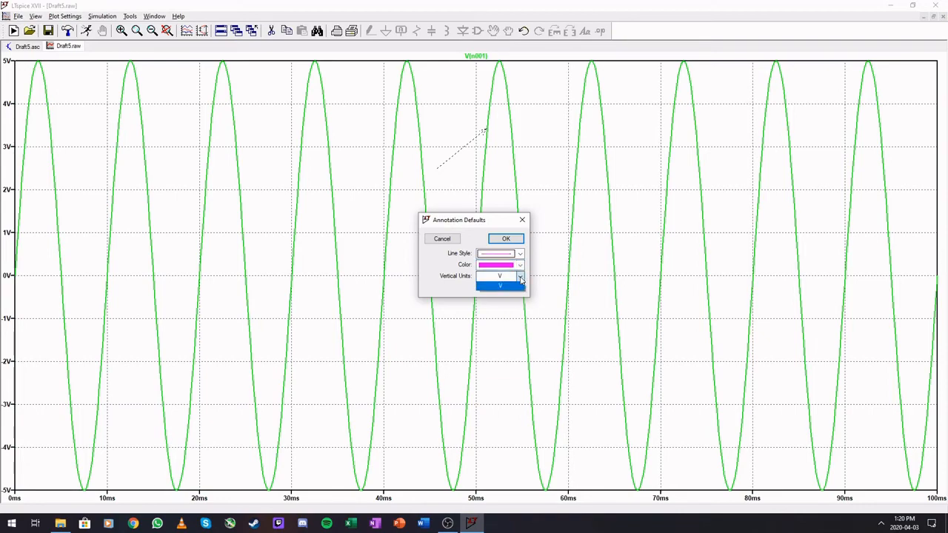
{"action": "left_click", "coordinate": [521, 279]}
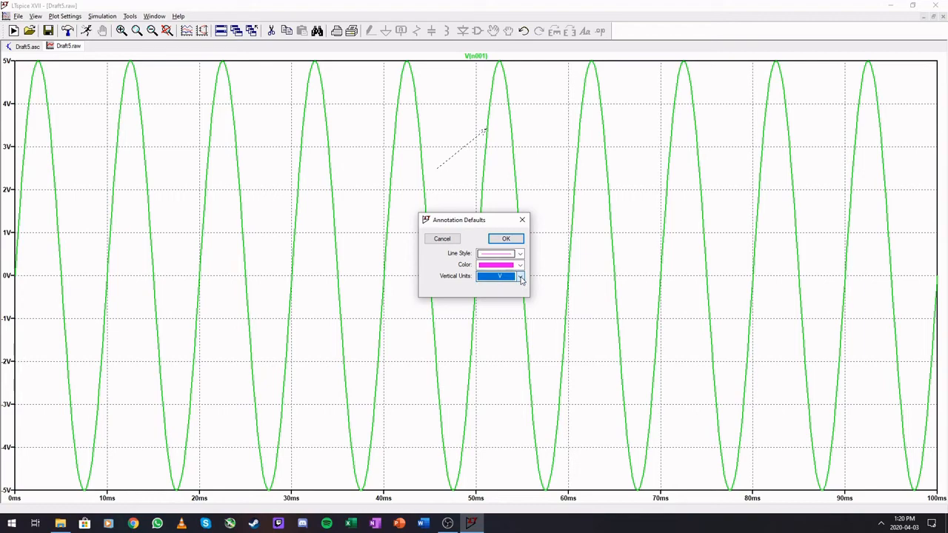
{"action": "left_click", "coordinate": [506, 238]}
{"action": "mouse_move", "coordinate": [582, 145]}
{"action": "left_mouse_down"}
{"action": "mouse_move", "coordinate": [521, 188]}
{"action": "mouse_move", "coordinate": [518, 207]}
{"action": "left_mouse_up"}
{"action": "right_click", "coordinate": [539, 190]}
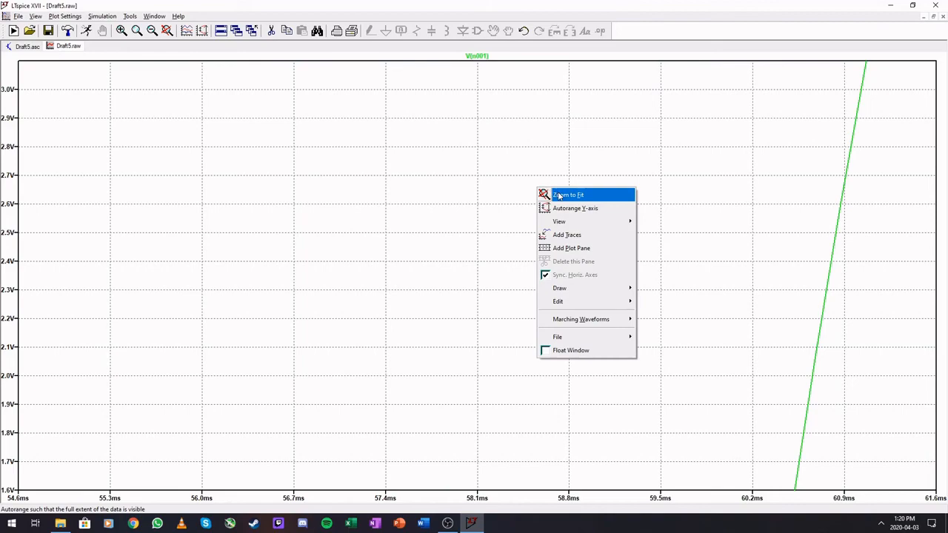
{"action": "left_click", "coordinate": [560, 197]}
Step: Annotate the plot with an arrow from about 57.4 ms, 1.2 V to the rising edge at about 60.7 ms, 2.7 V
{"action": "right_click", "coordinate": [558, 194]}
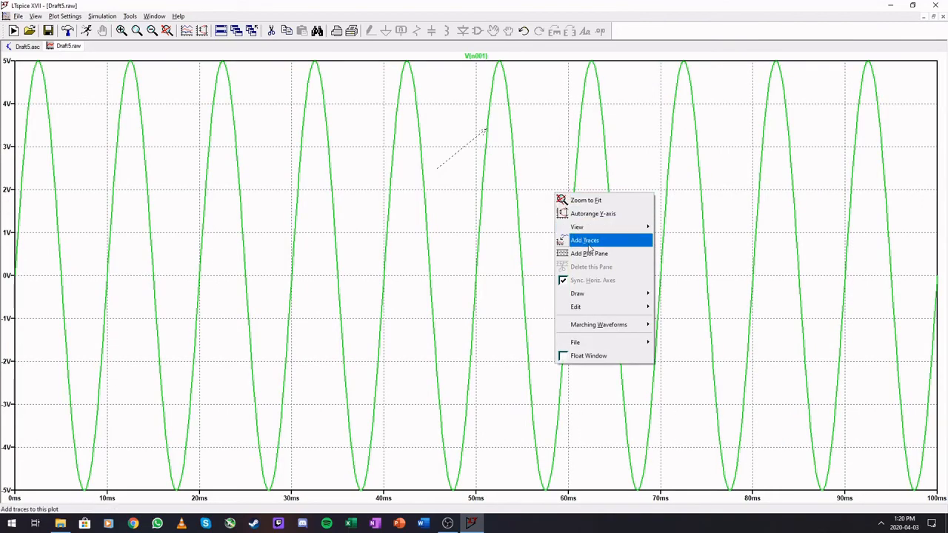
{"action": "mouse_move", "coordinate": [637, 294]}
{"action": "left_click", "coordinate": [689, 320]}
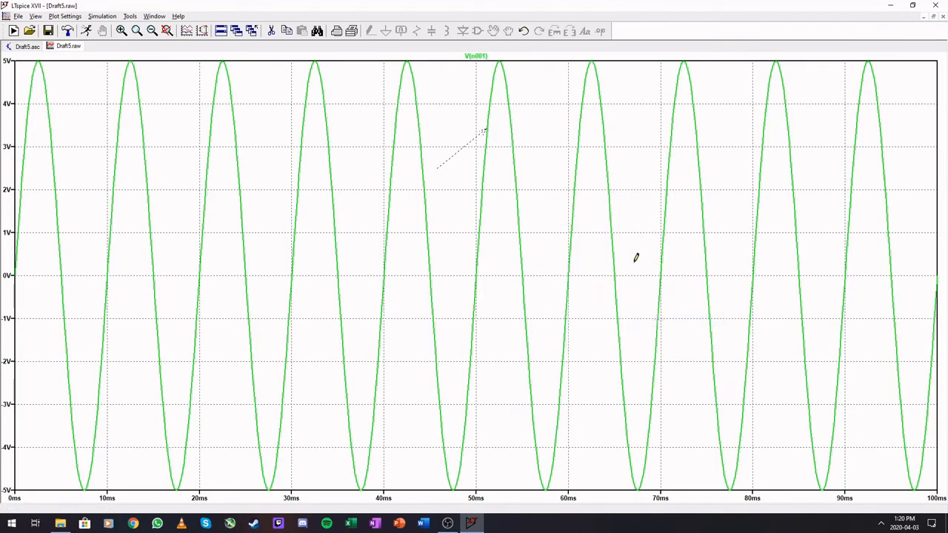
{"action": "left_click", "coordinate": [544, 222]}
{"action": "left_click", "coordinate": [576, 156]}
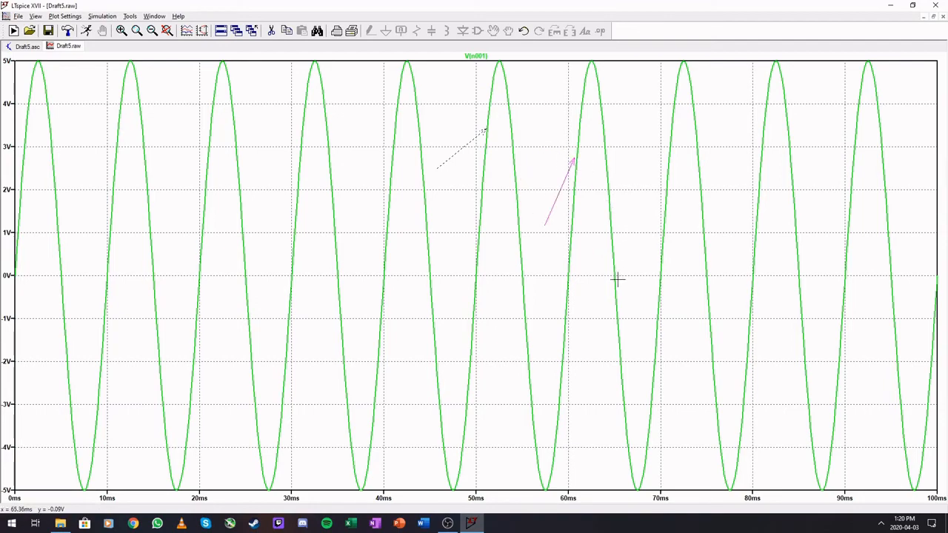
Step: Change the default annotation color to black, keeping the solid line style and V as the vertical units
{"action": "right_click", "coordinate": [557, 273]}
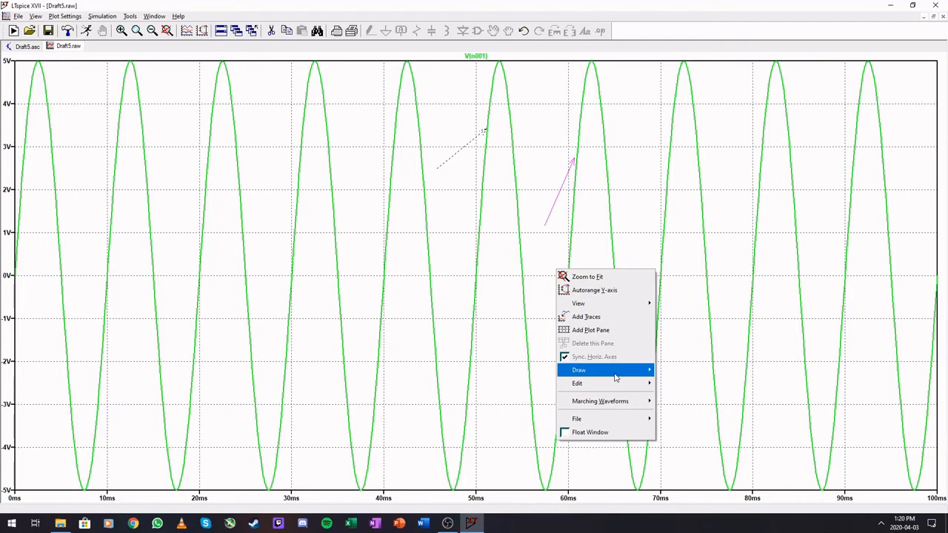
{"action": "mouse_move", "coordinate": [637, 370]}
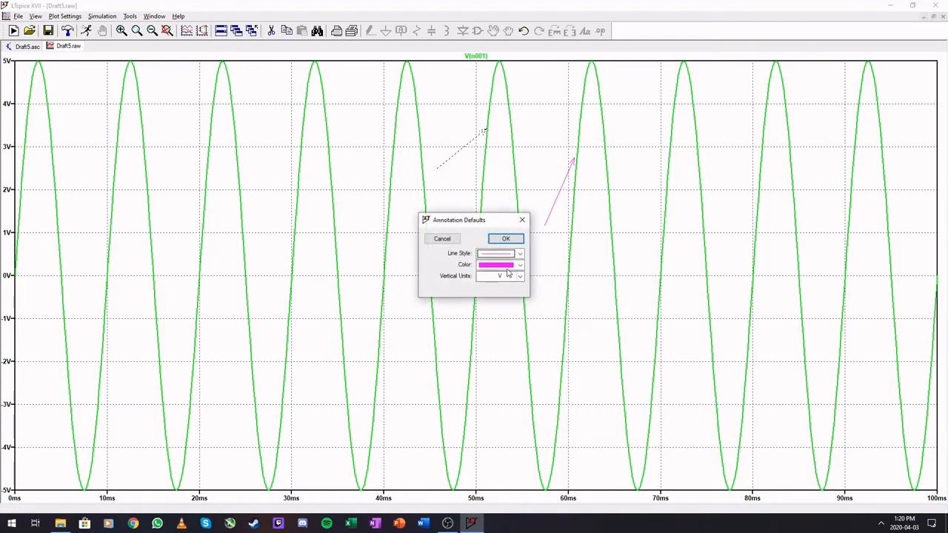
{"action": "left_click", "coordinate": [507, 266]}
{"action": "left_click", "coordinate": [498, 276]}
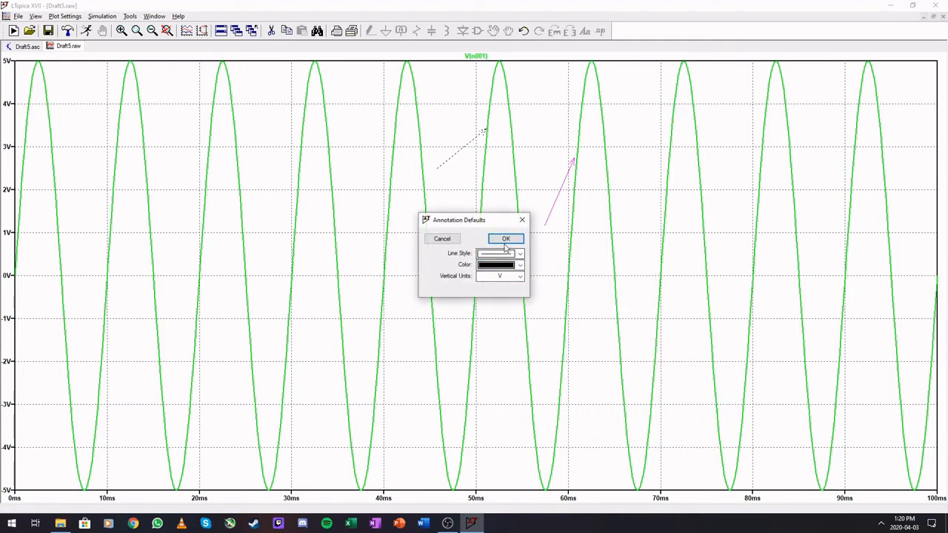
{"action": "left_click", "coordinate": [501, 253]}
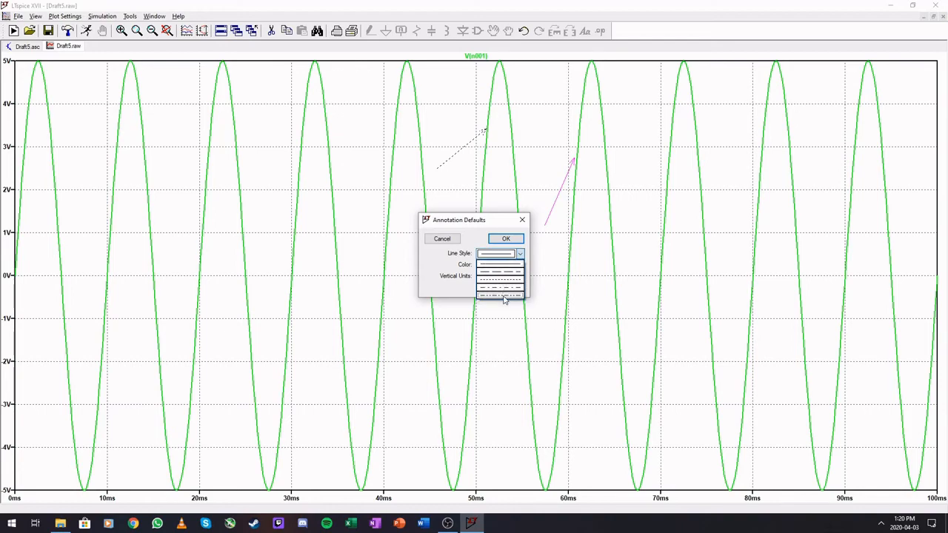
{"action": "left_click", "coordinate": [508, 266]}
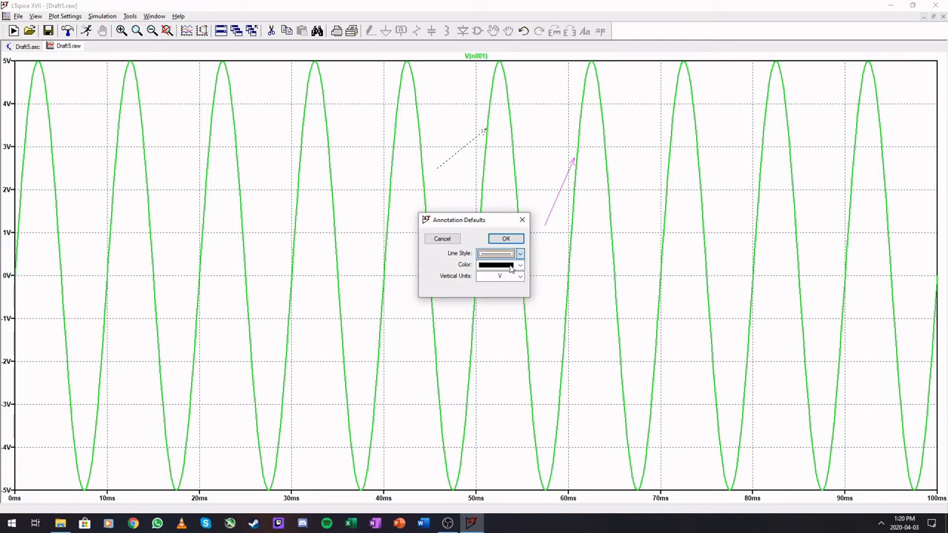
{"action": "left_click", "coordinate": [520, 278]}
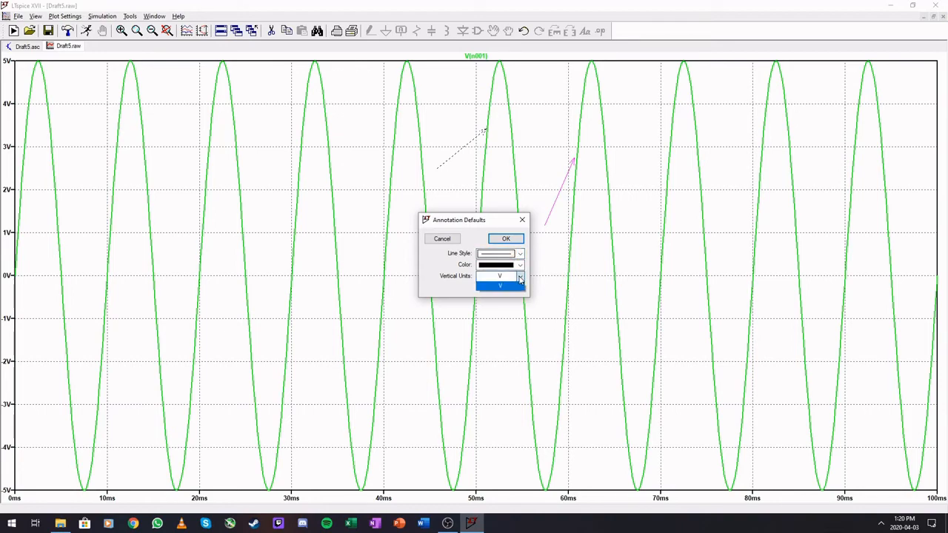
{"action": "left_click", "coordinate": [520, 279]}
{"action": "left_click", "coordinate": [513, 241]}
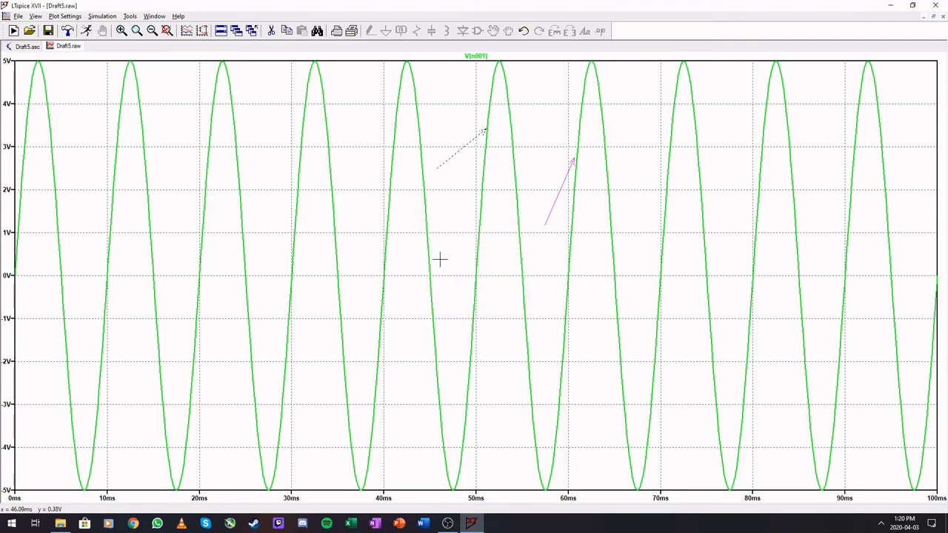
Step: Draw a circle annotation around the magenta arrow's tip, spanning about 58.7 to 63 ms and 2.3 to 3.3 V
{"action": "right_click", "coordinate": [440, 259]}
{"action": "mouse_move", "coordinate": [498, 360]}
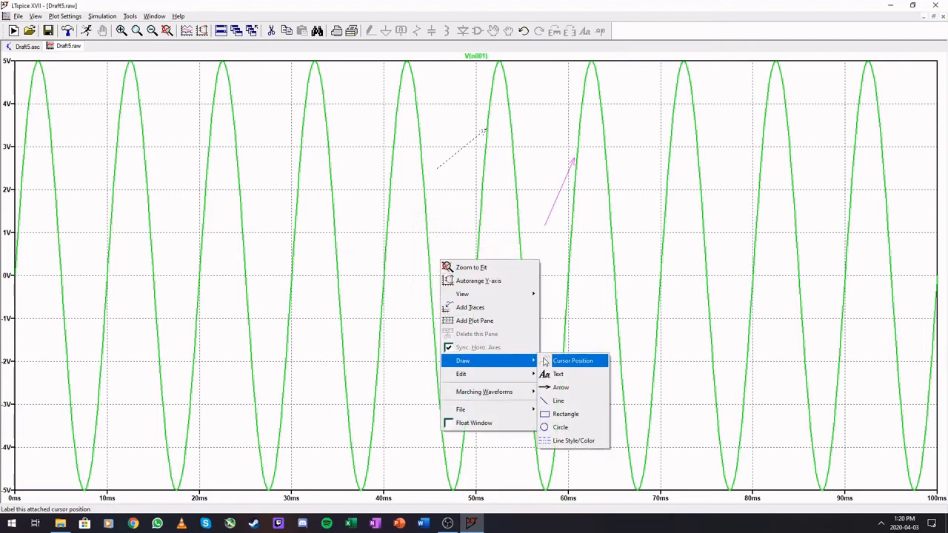
{"action": "left_click", "coordinate": [563, 427]}
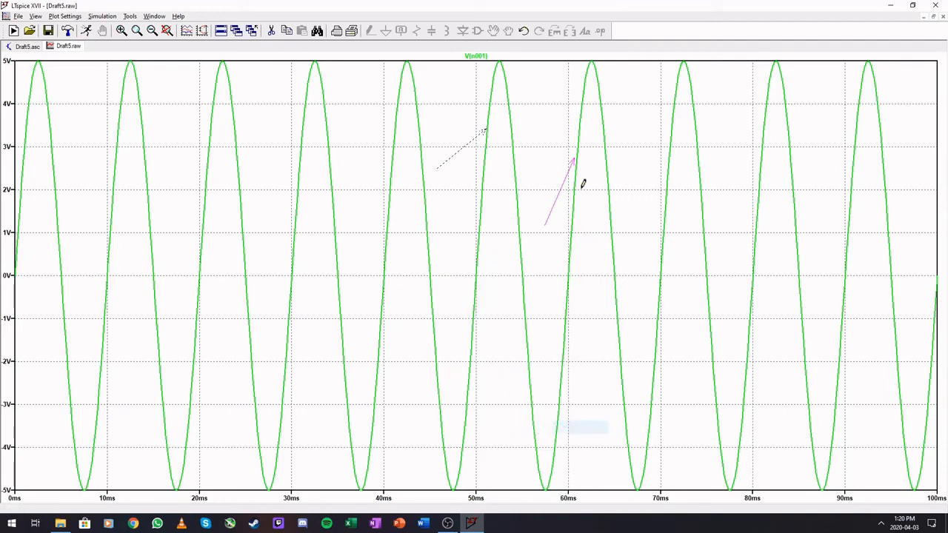
{"action": "mouse_move", "coordinate": [559, 131]}
{"action": "left_mouse_down"}
{"action": "mouse_move", "coordinate": [602, 183]}
{"action": "mouse_move", "coordinate": [603, 171]}
{"action": "mouse_move", "coordinate": [586, 169]}
{"action": "mouse_move", "coordinate": [599, 169]}
{"action": "left_mouse_up"}
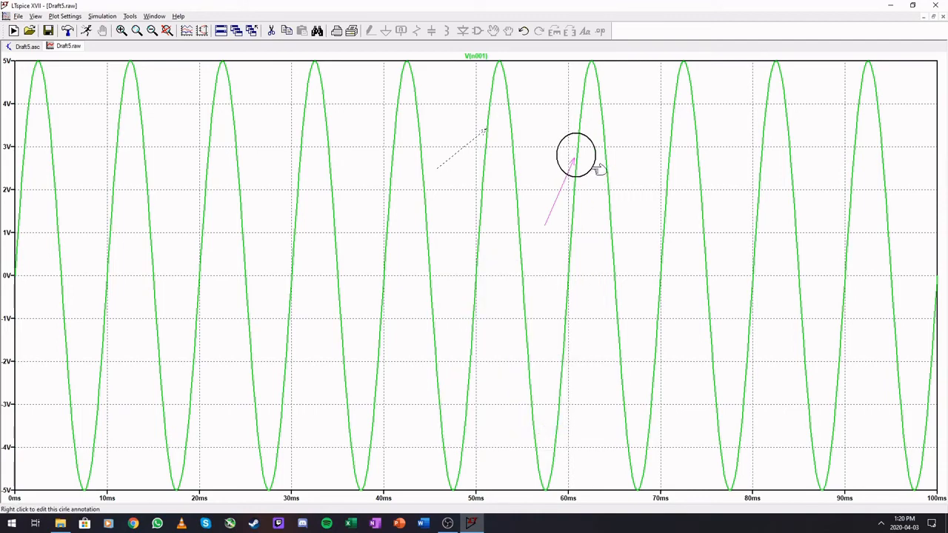
Step: Add the text annotation "Hello!" inside the circle, just above the magenta arrow's tip
{"action": "right_click", "coordinate": [591, 212]}
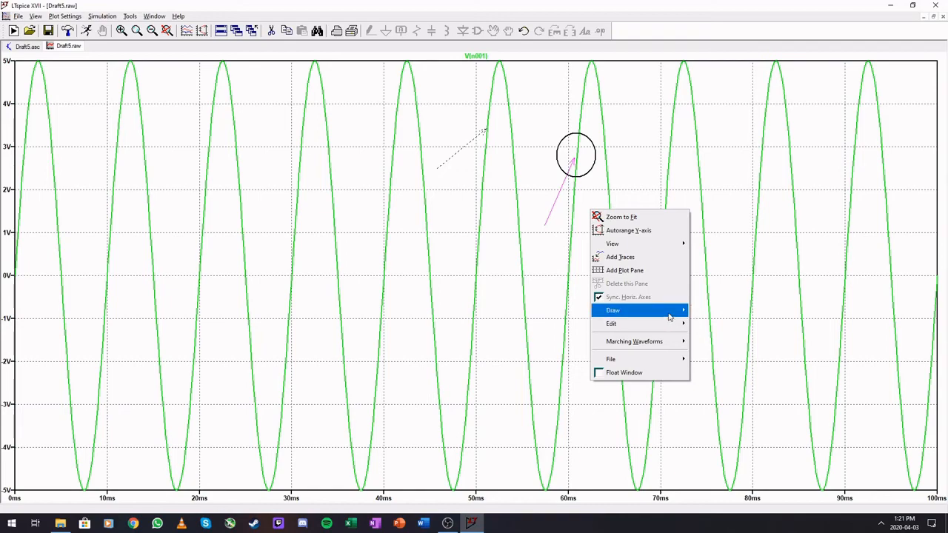
{"action": "mouse_move", "coordinate": [670, 315]}
{"action": "left_click", "coordinate": [709, 324]}
{"action": "left_click", "coordinate": [709, 325]}
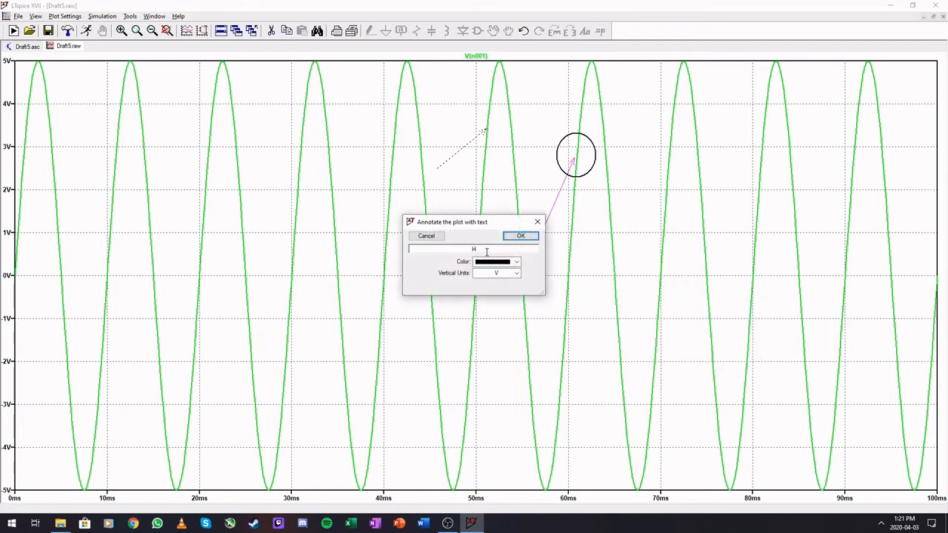
{"action": "type", "text": "Hello!"}
{"action": "key", "text": "Return"}
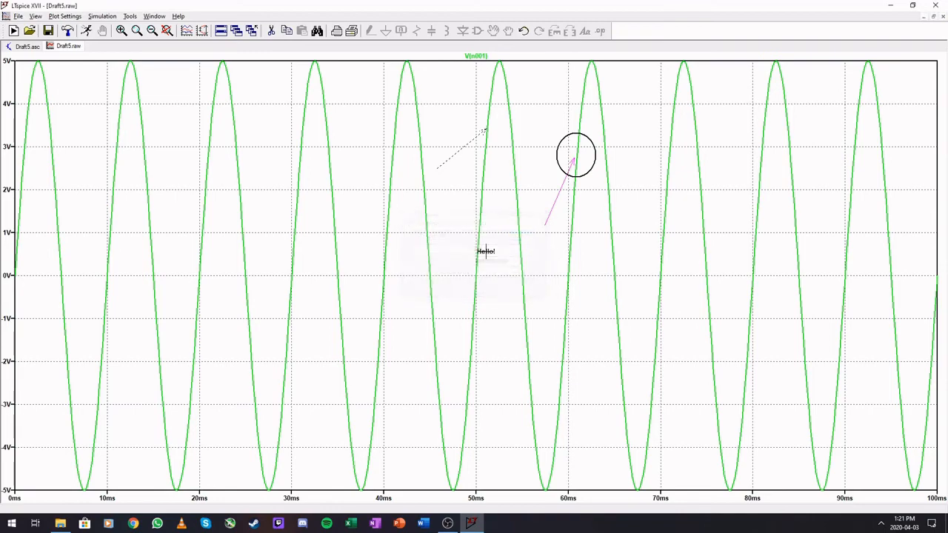
{"action": "left_click", "coordinate": [575, 148]}
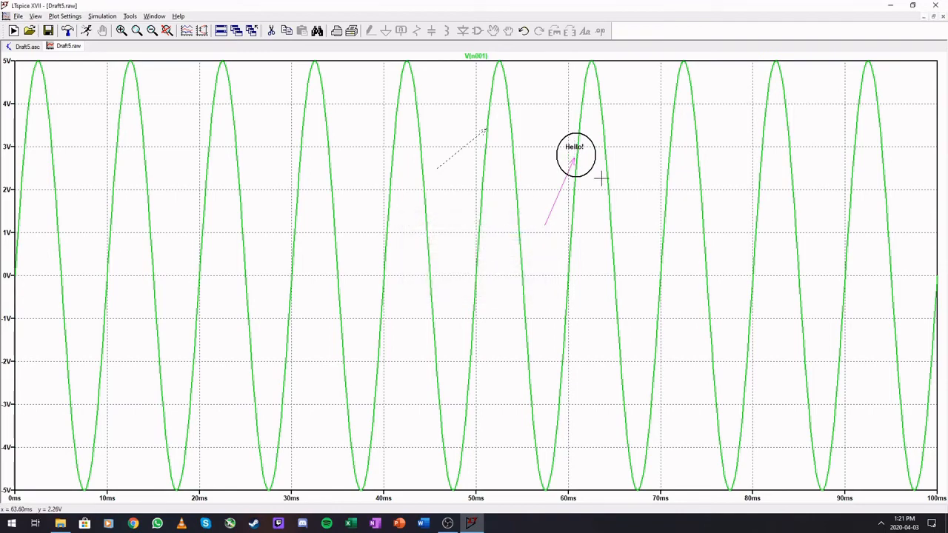
Step: Move the circle slightly up around the "Hello!" text and move the dashed arrow so its tip meets the circle's edge
{"action": "right_click", "coordinate": [417, 265]}
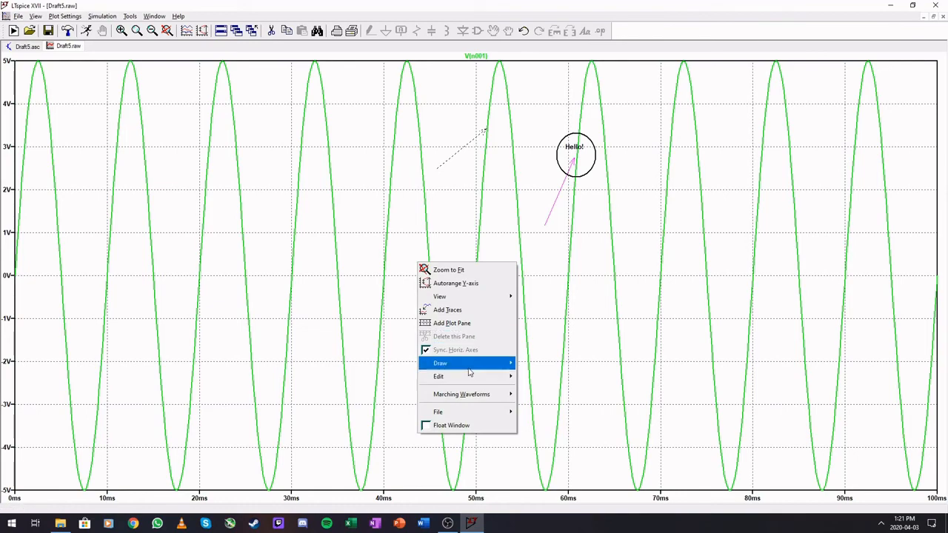
{"action": "mouse_move", "coordinate": [483, 368]}
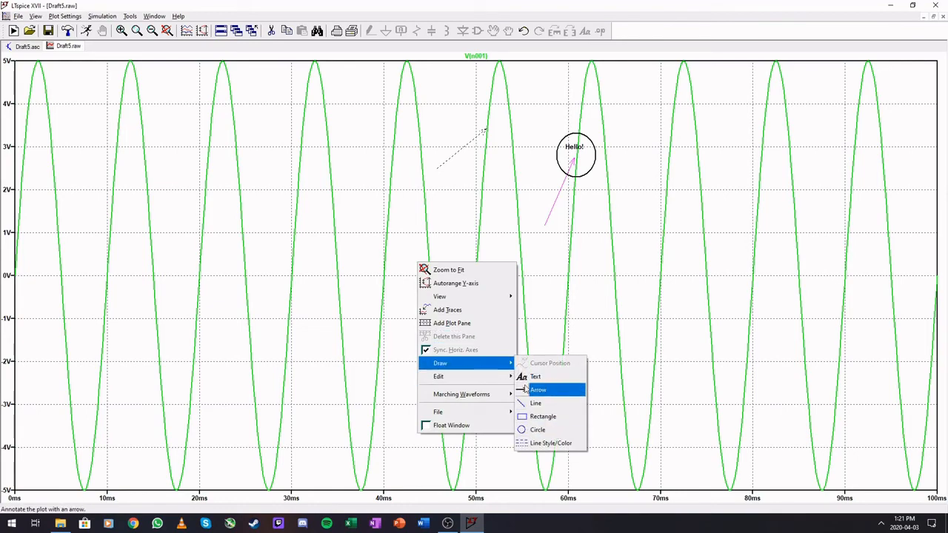
{"action": "mouse_move", "coordinate": [501, 384]}
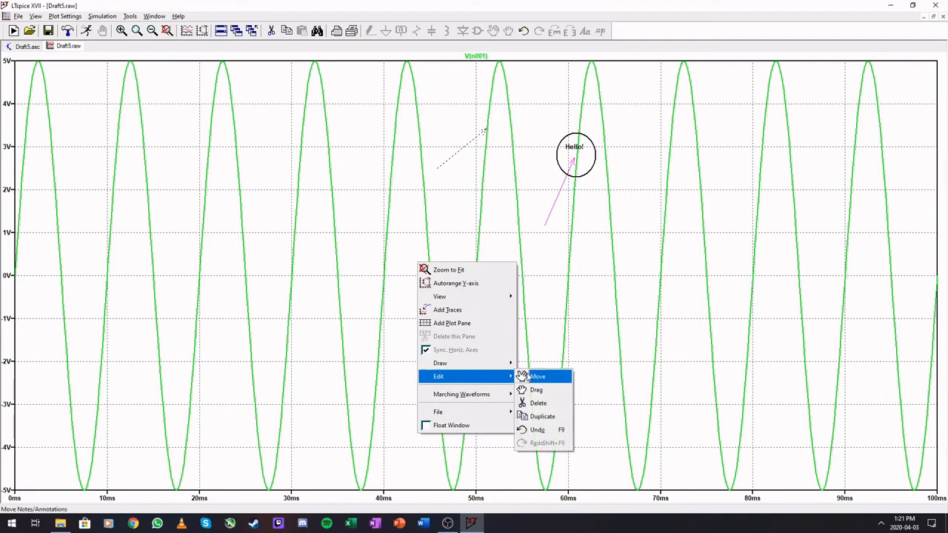
{"action": "left_click", "coordinate": [552, 381]}
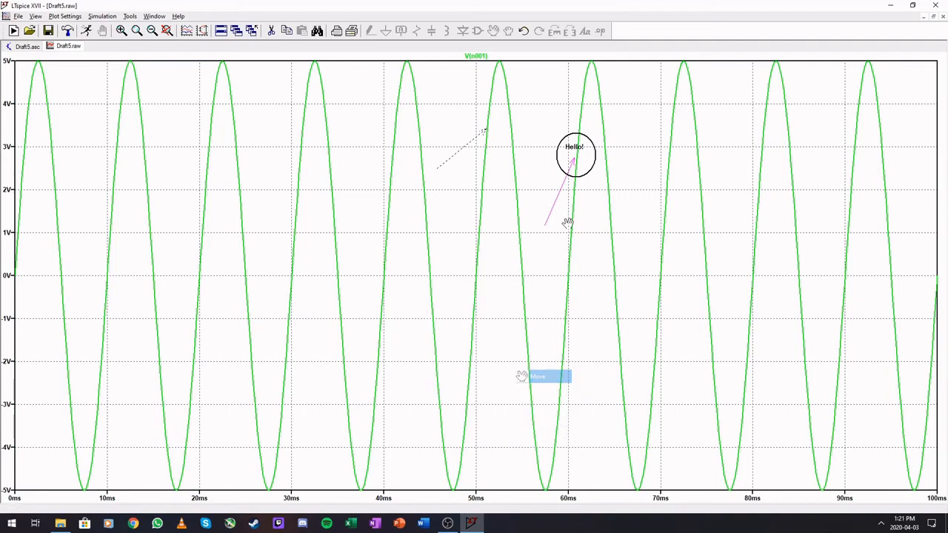
{"action": "left_click", "coordinate": [585, 173]}
{"action": "left_click", "coordinate": [584, 168]}
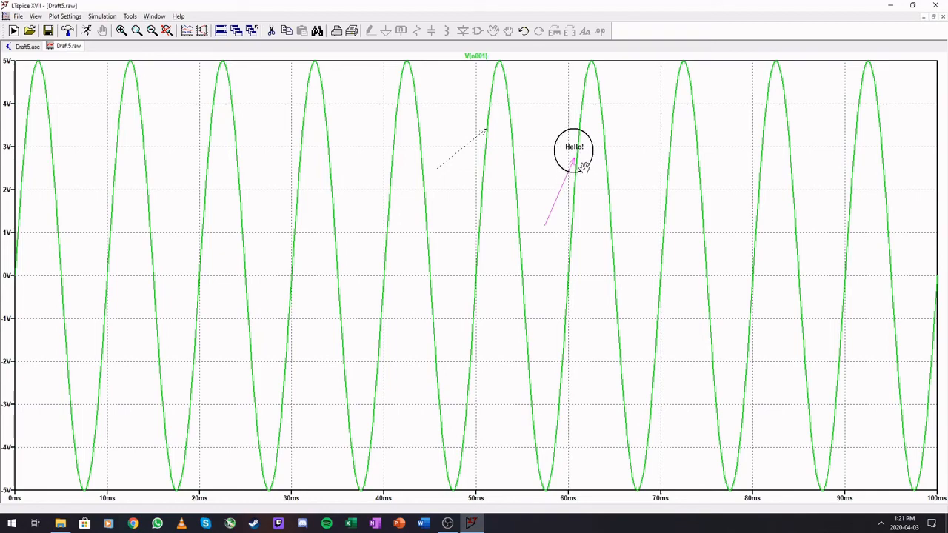
{"action": "left_click", "coordinate": [462, 145]}
{"action": "left_click", "coordinate": [531, 171]}
Step: Mark the data points on the V(n001) waveform
{"action": "right_click", "coordinate": [535, 287]}
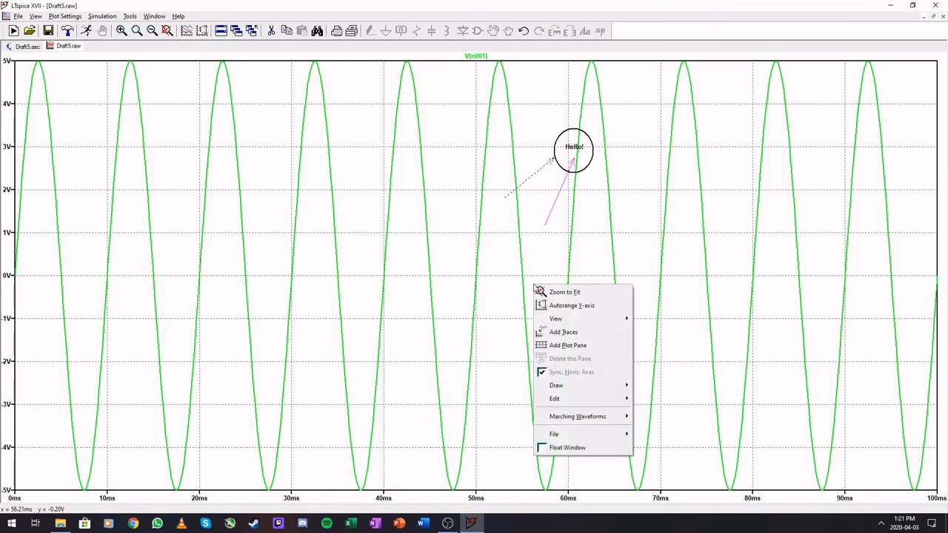
{"action": "mouse_move", "coordinate": [593, 401]}
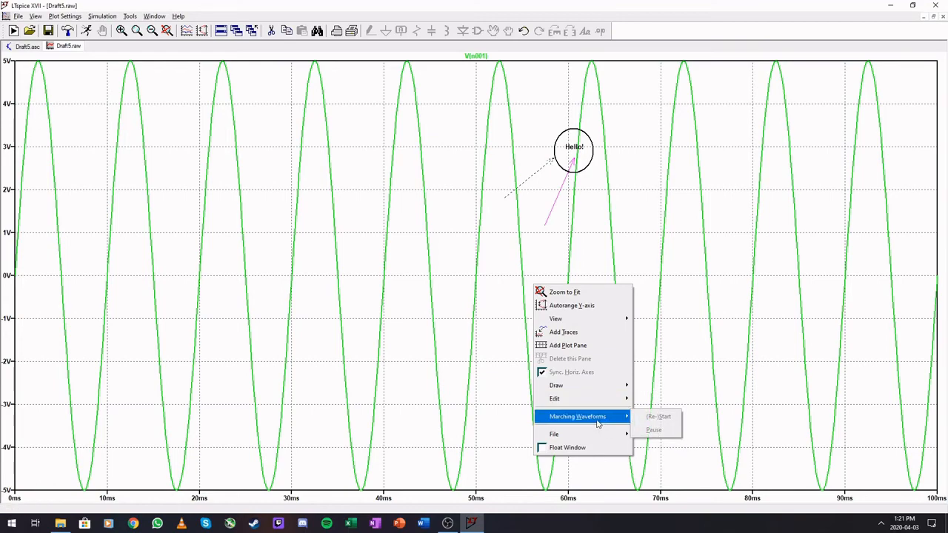
{"action": "mouse_move", "coordinate": [602, 438]}
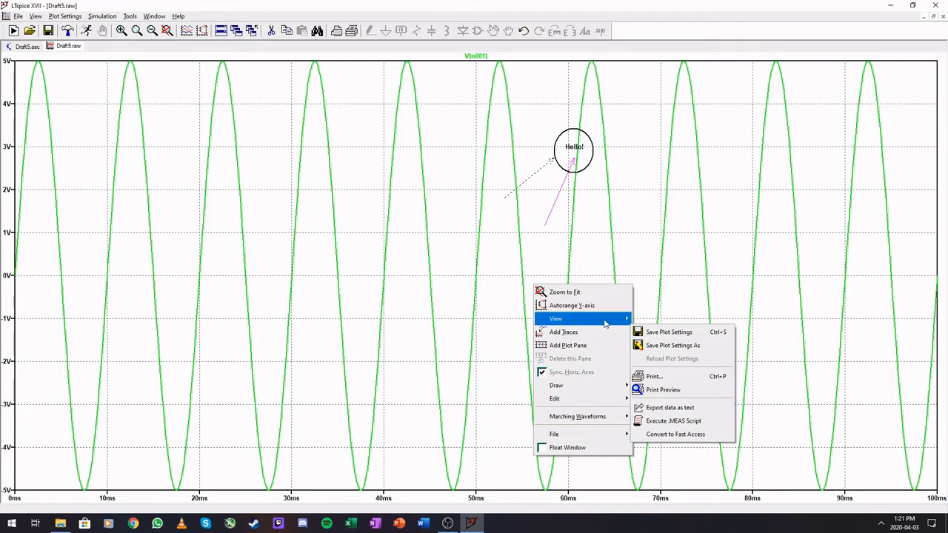
{"action": "mouse_move", "coordinate": [604, 323]}
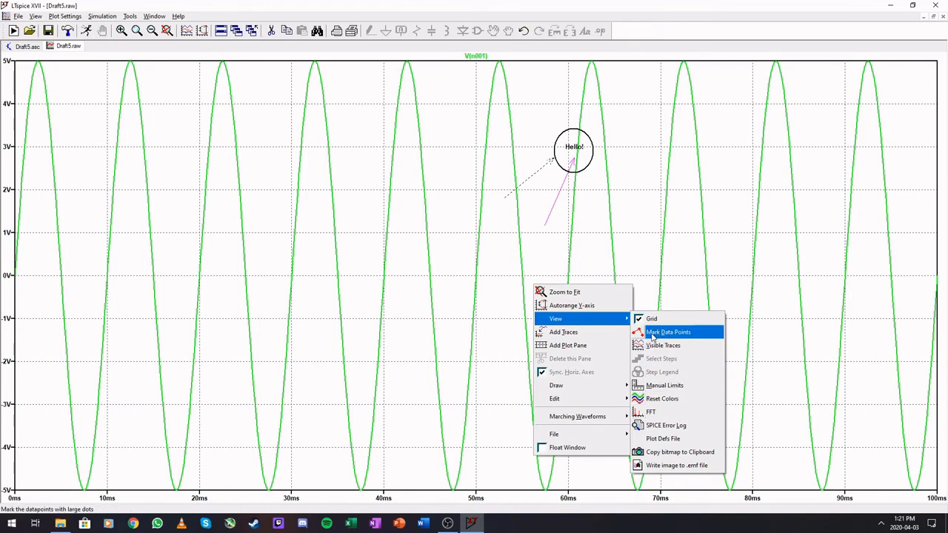
{"action": "left_click", "coordinate": [652, 333]}
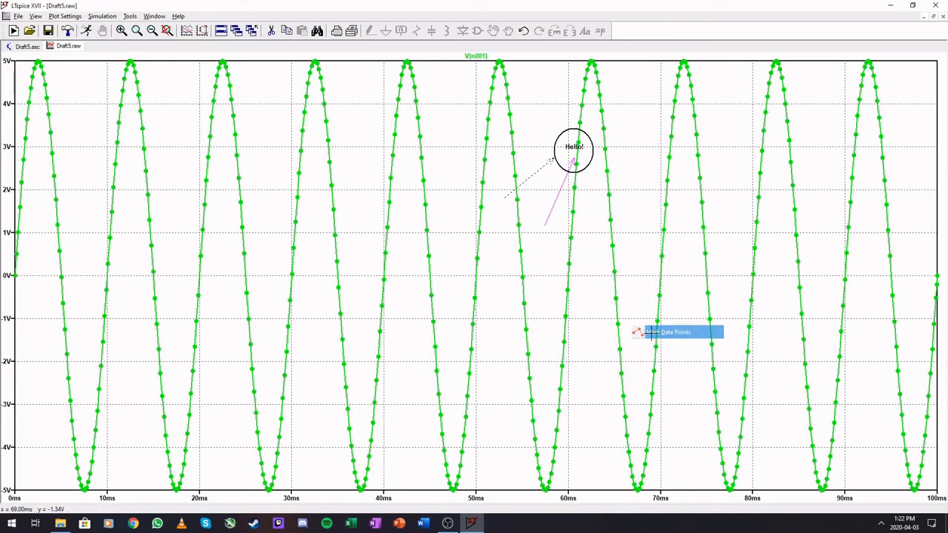
Step: Turn off the data point markers on the V(n001) waveform
{"action": "right_click", "coordinate": [618, 255]}
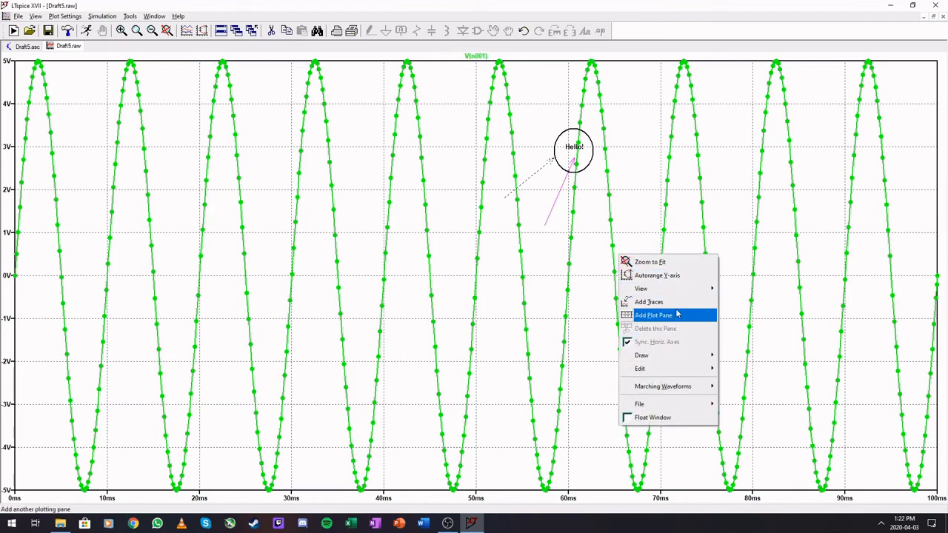
{"action": "mouse_move", "coordinate": [680, 289]}
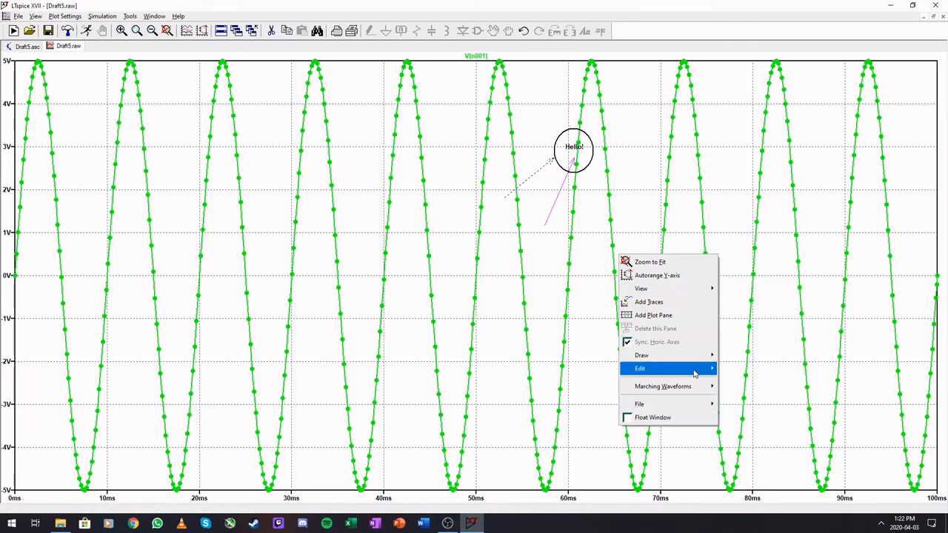
{"action": "mouse_move", "coordinate": [695, 368]}
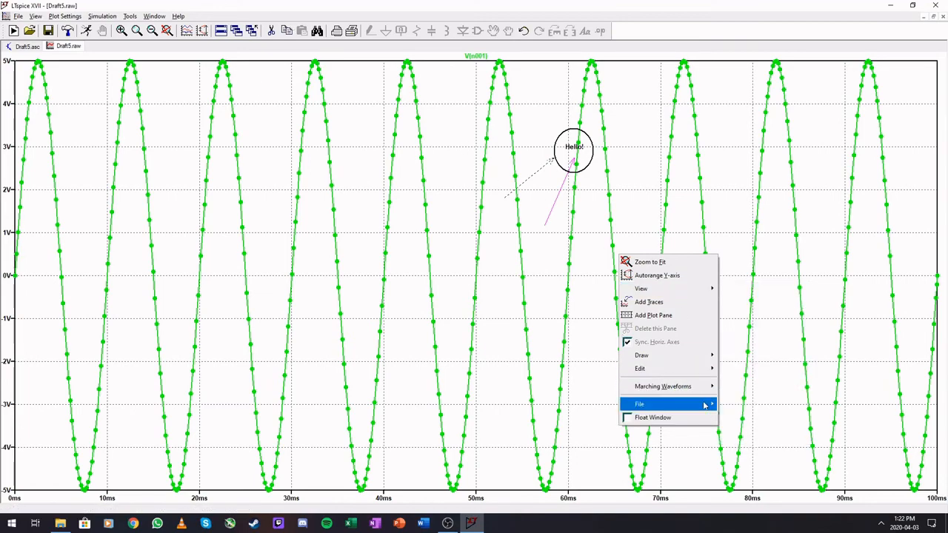
{"action": "mouse_move", "coordinate": [704, 405]}
{"action": "mouse_move", "coordinate": [695, 386]}
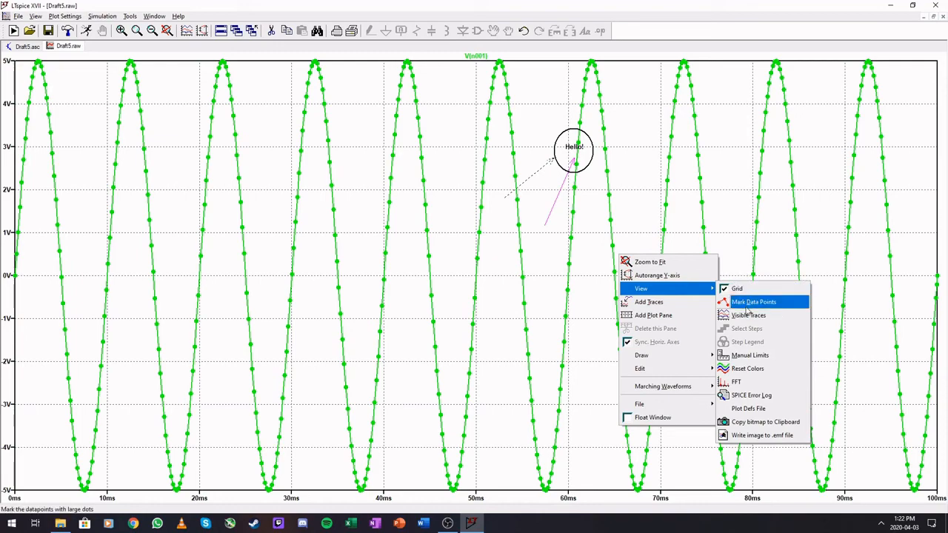
{"action": "left_click", "coordinate": [747, 302]}
{"action": "right_click", "coordinate": [713, 265]}
{"action": "left_click", "coordinate": [701, 228]}
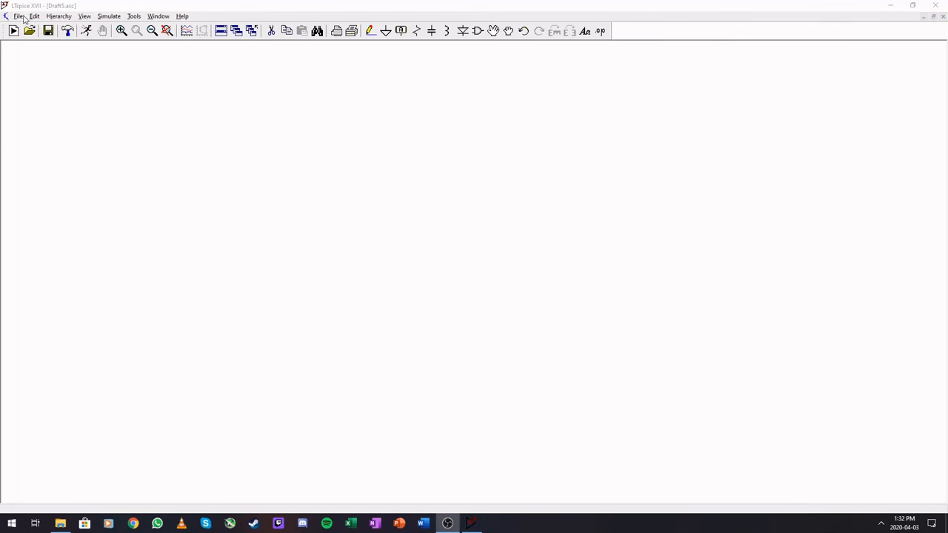
Step: View the SPICE netlist of the empty Draft5 schematic and close it
{"action": "left_click", "coordinate": [88, 9]}
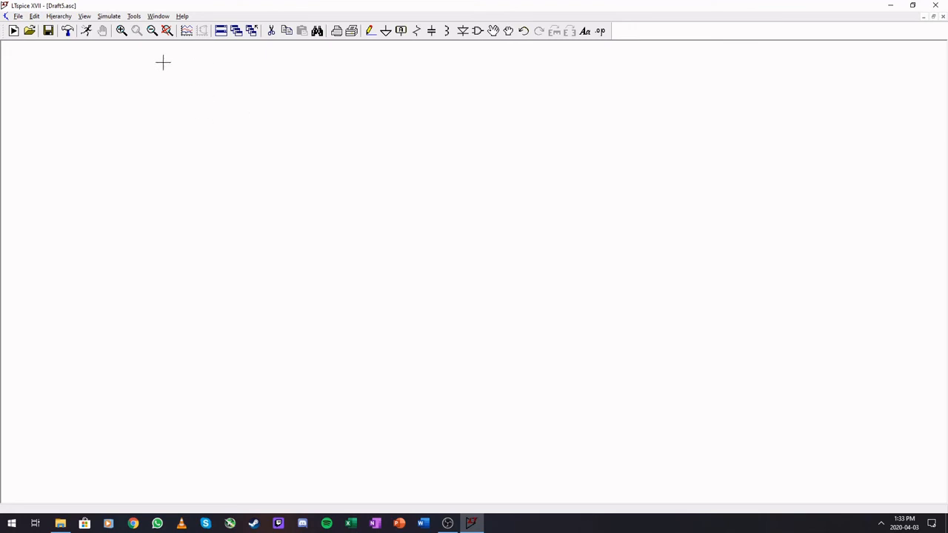
{"action": "left_click", "coordinate": [18, 17]}
{"action": "mouse_move", "coordinate": [32, 20]}
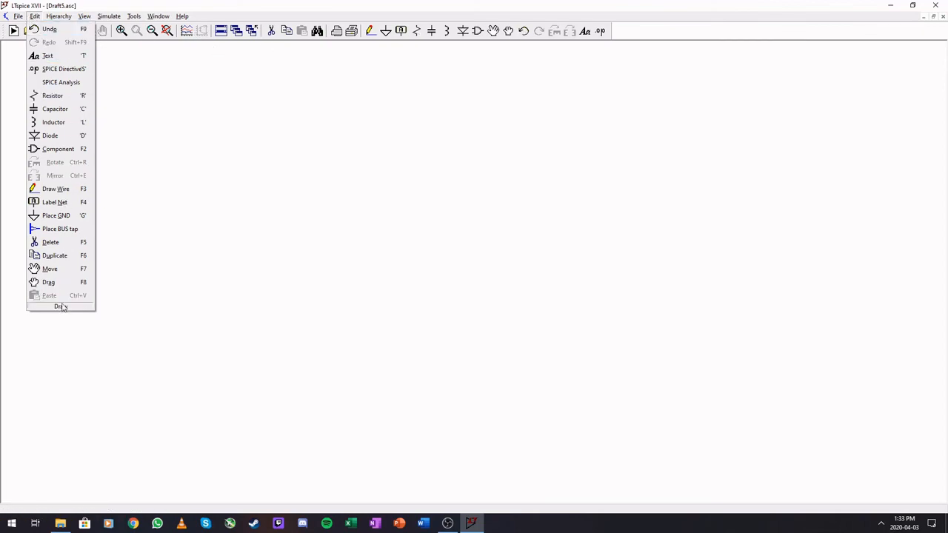
{"action": "mouse_move", "coordinate": [54, 20]}
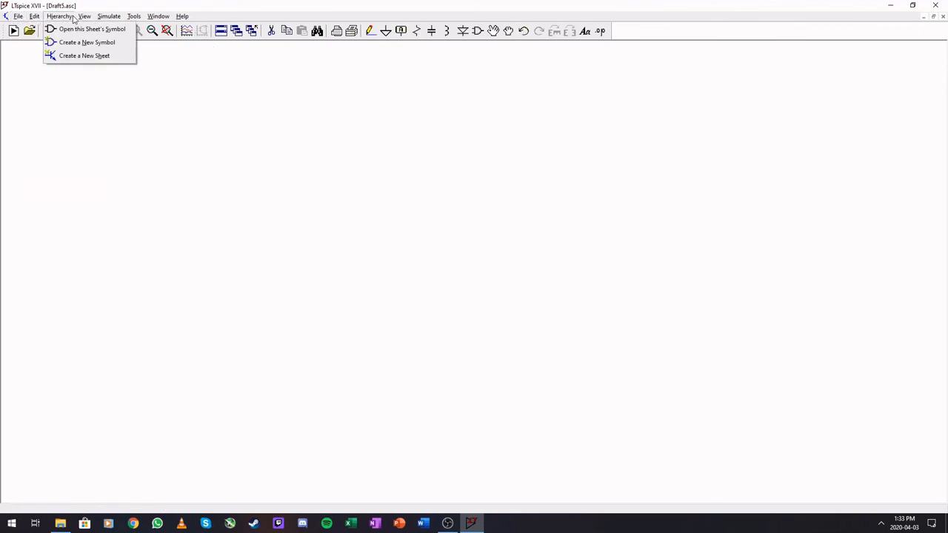
{"action": "mouse_move", "coordinate": [84, 20]}
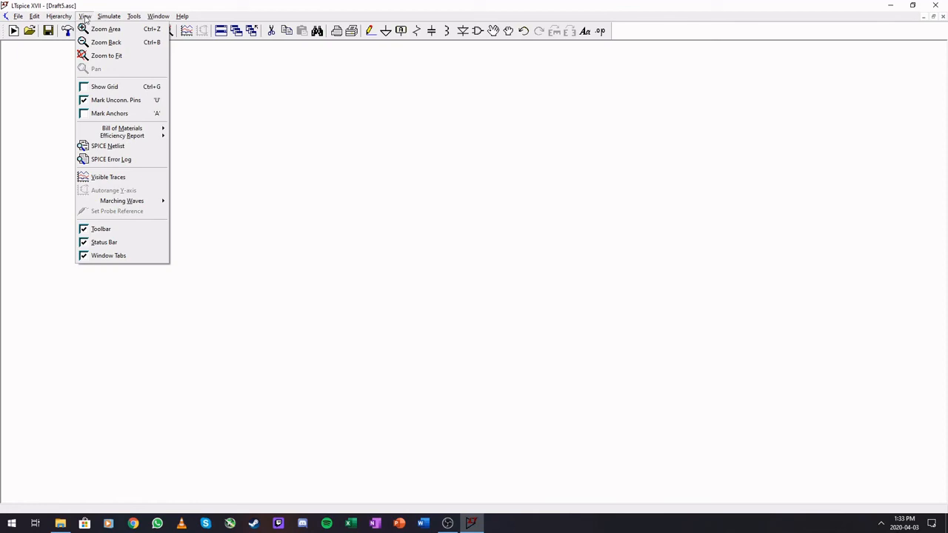
{"action": "left_click", "coordinate": [117, 147]}
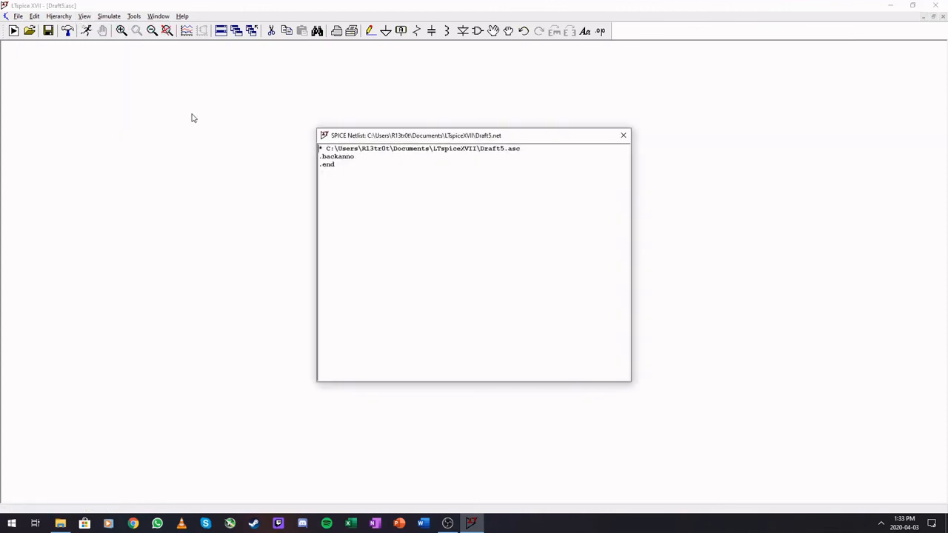
{"action": "left_click", "coordinate": [623, 135]}
{"action": "left_click", "coordinate": [61, 16]}
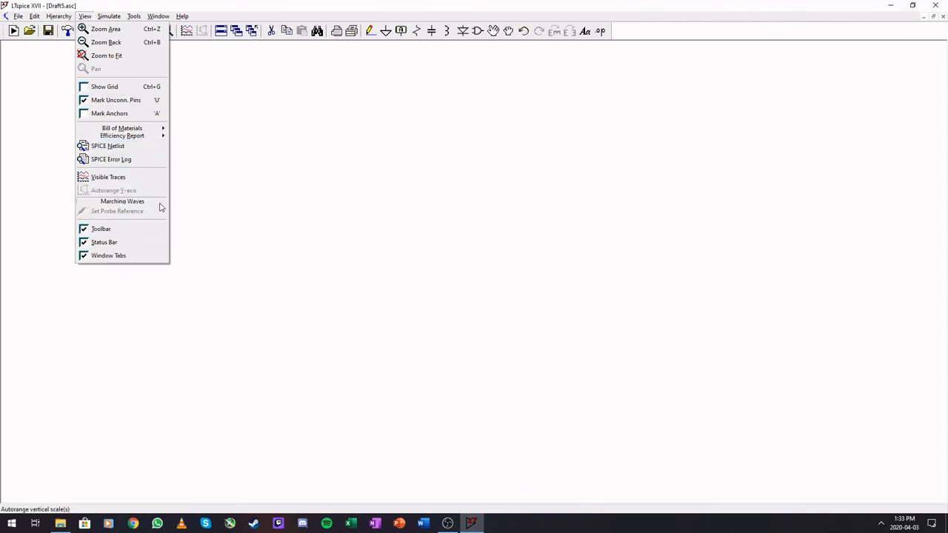
{"action": "mouse_move", "coordinate": [145, 141]}
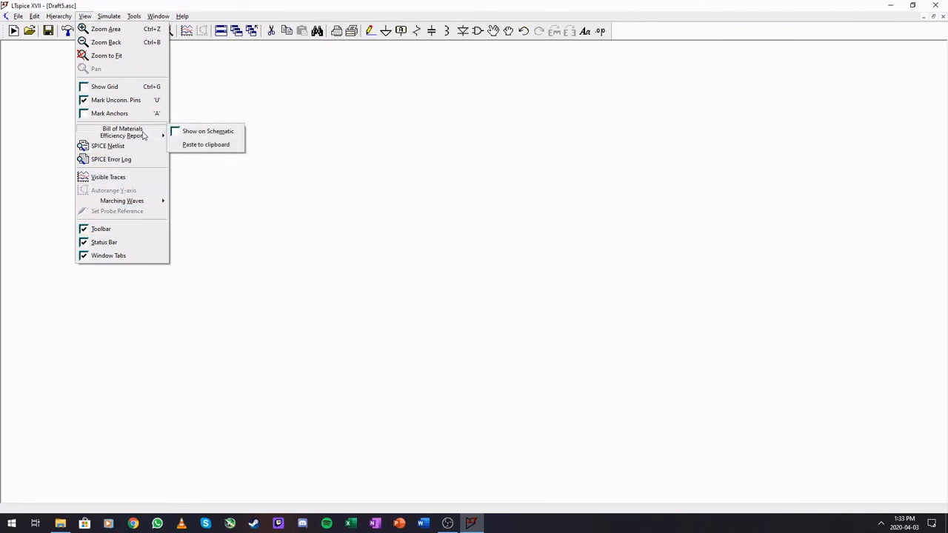
{"action": "left_click", "coordinate": [279, 7]}
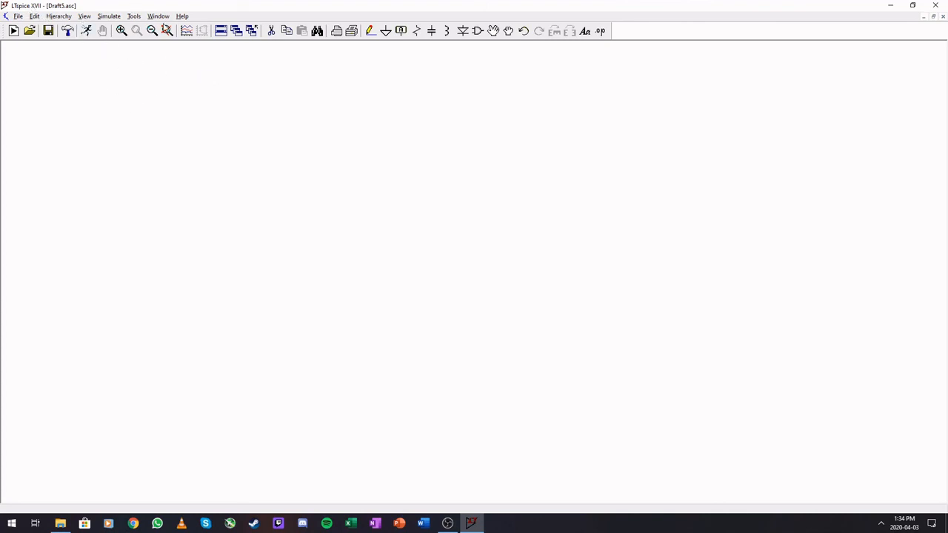
{"action": "right_click", "coordinate": [136, 153]}
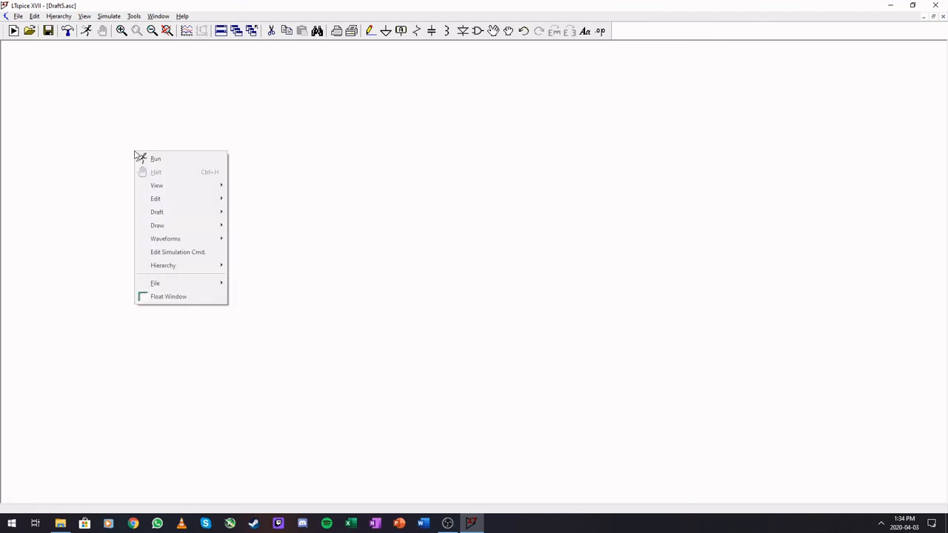
{"action": "left_click", "coordinate": [183, 119]}
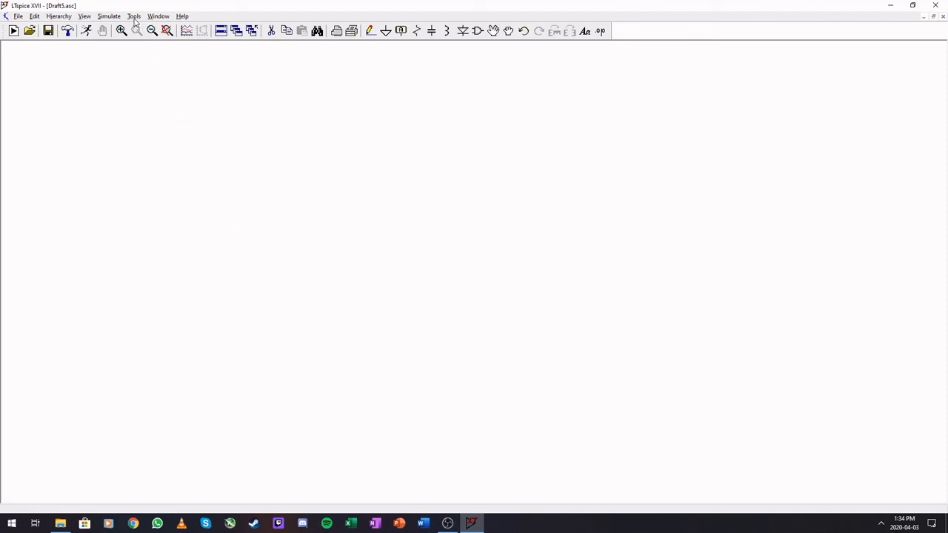
Step: Look at the PCB netlist export dialog for the schematic and close it without saving
{"action": "left_click", "coordinate": [134, 16]}
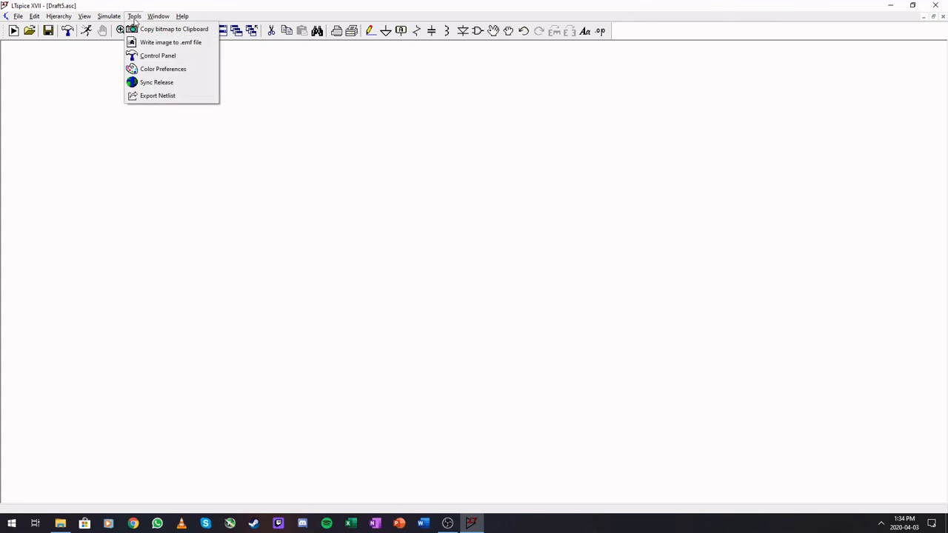
{"action": "left_click", "coordinate": [165, 97]}
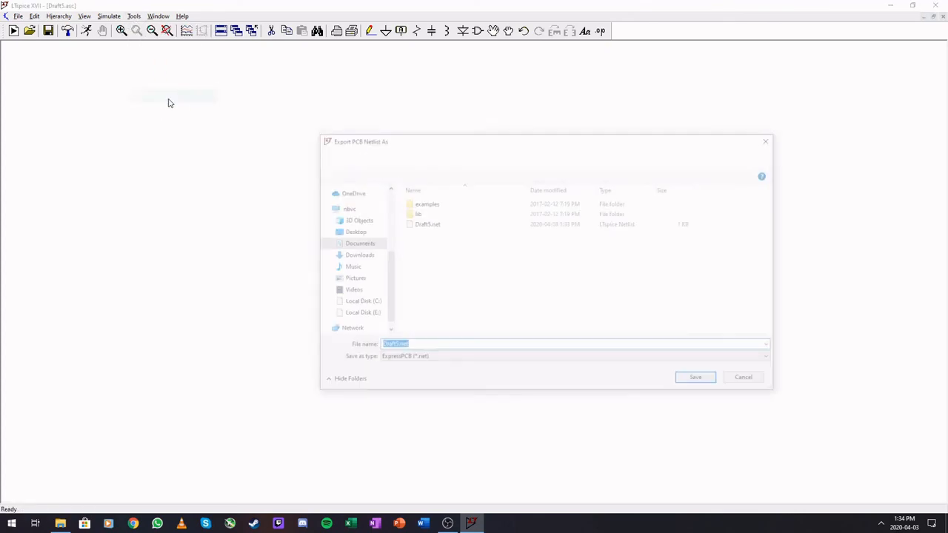
{"action": "left_click", "coordinate": [772, 140]}
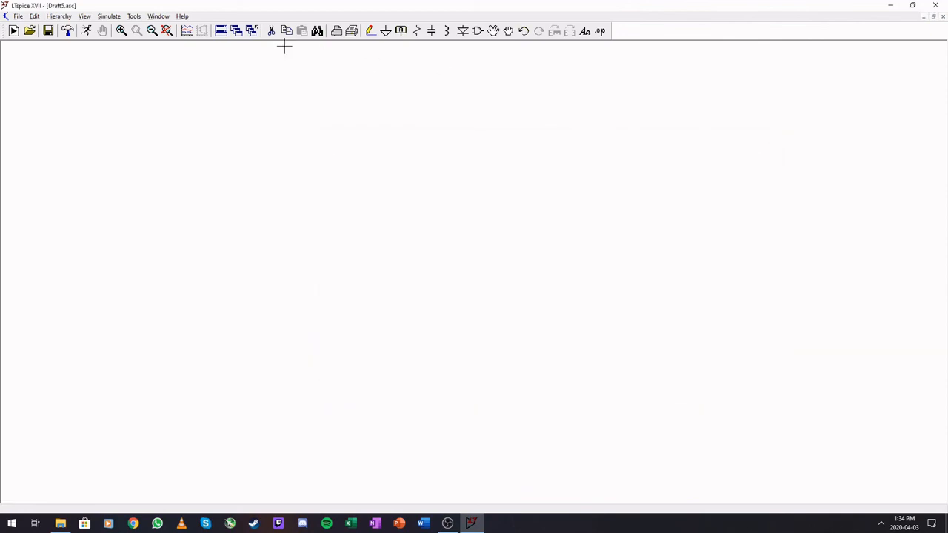
{"action": "left_click", "coordinate": [158, 16]}
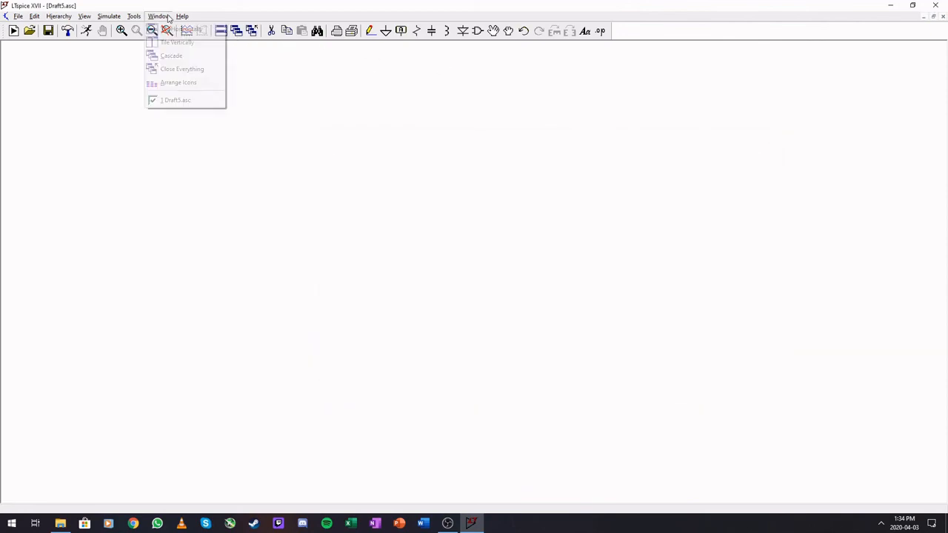
{"action": "left_click", "coordinate": [451, 196]}
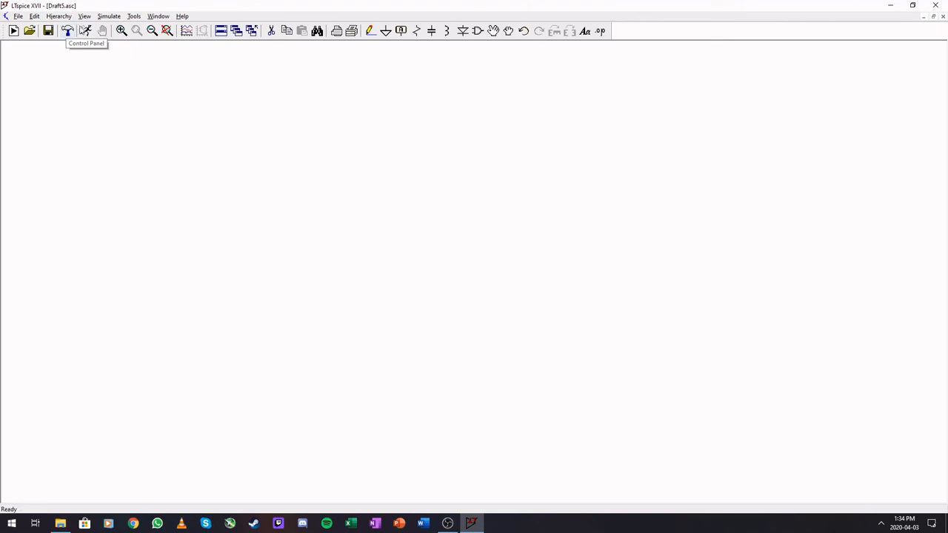
Step: Review the Compression, Save Defaults and SPICE settings in the Control Panel, resetting the compression options to their default values
{"action": "left_click", "coordinate": [67, 32]}
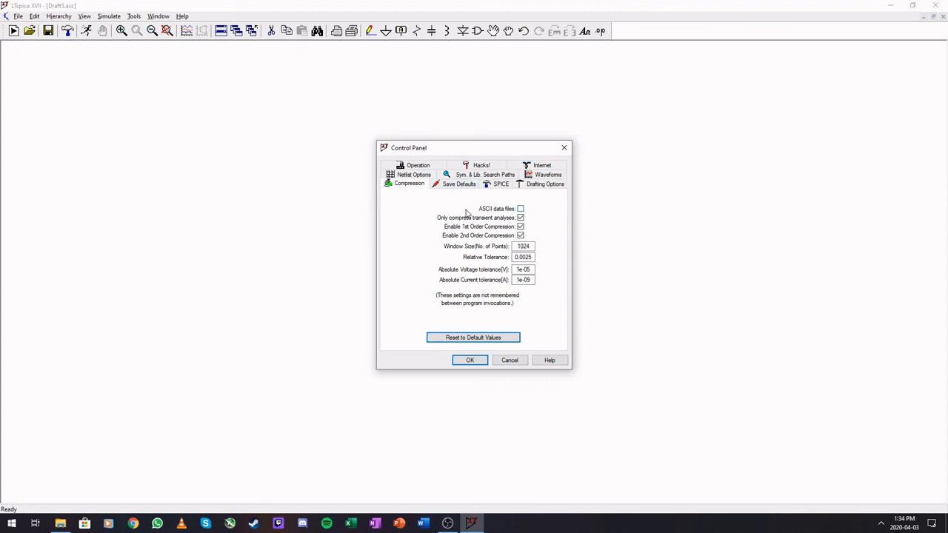
{"action": "left_click", "coordinate": [494, 341]}
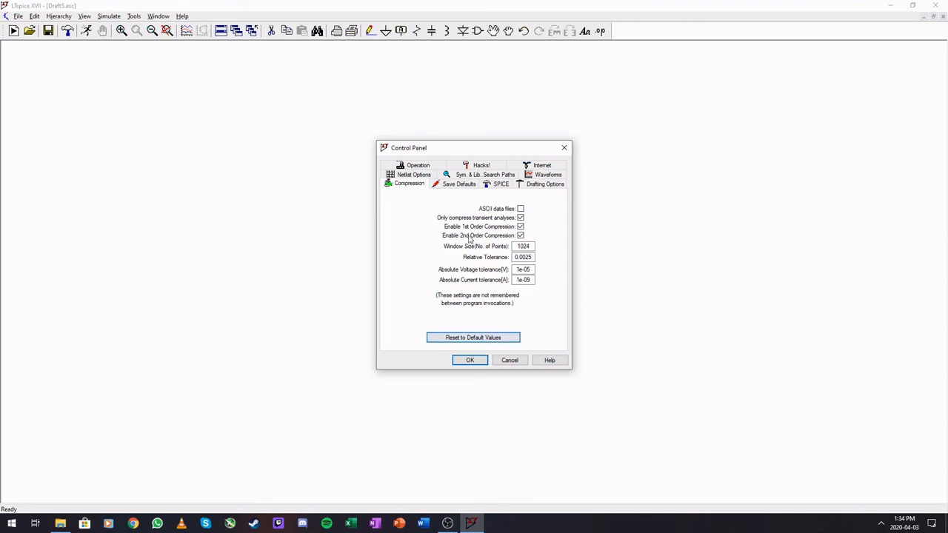
{"action": "left_click", "coordinate": [461, 185]}
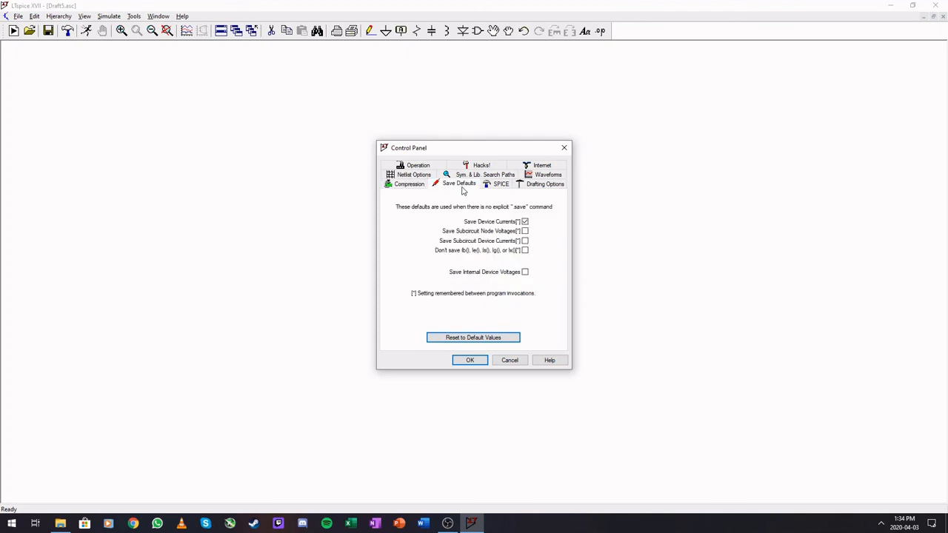
{"action": "left_click", "coordinate": [510, 189]}
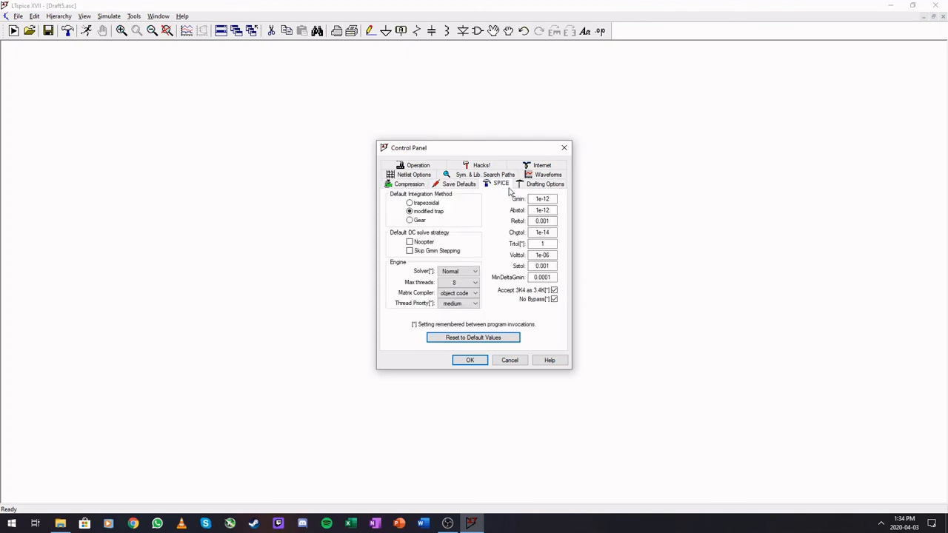
{"action": "left_click", "coordinate": [564, 147]}
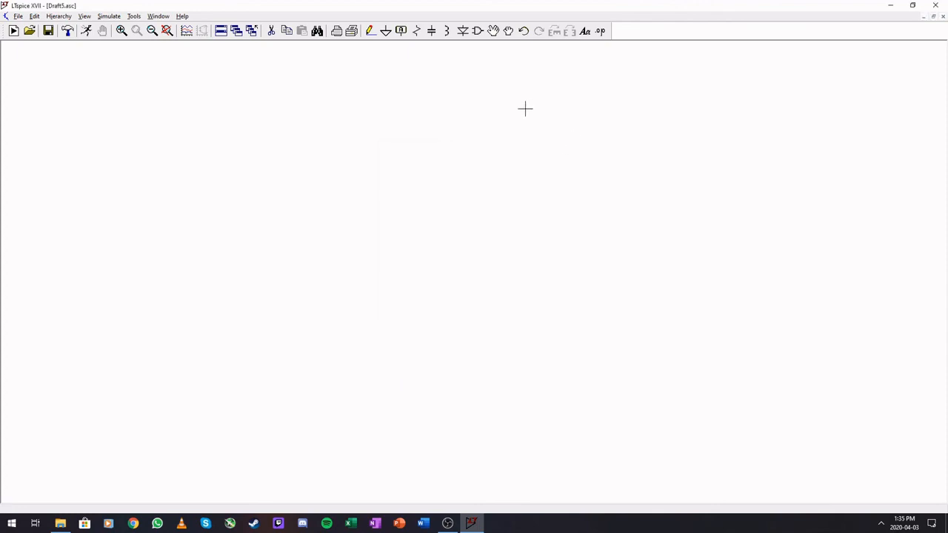